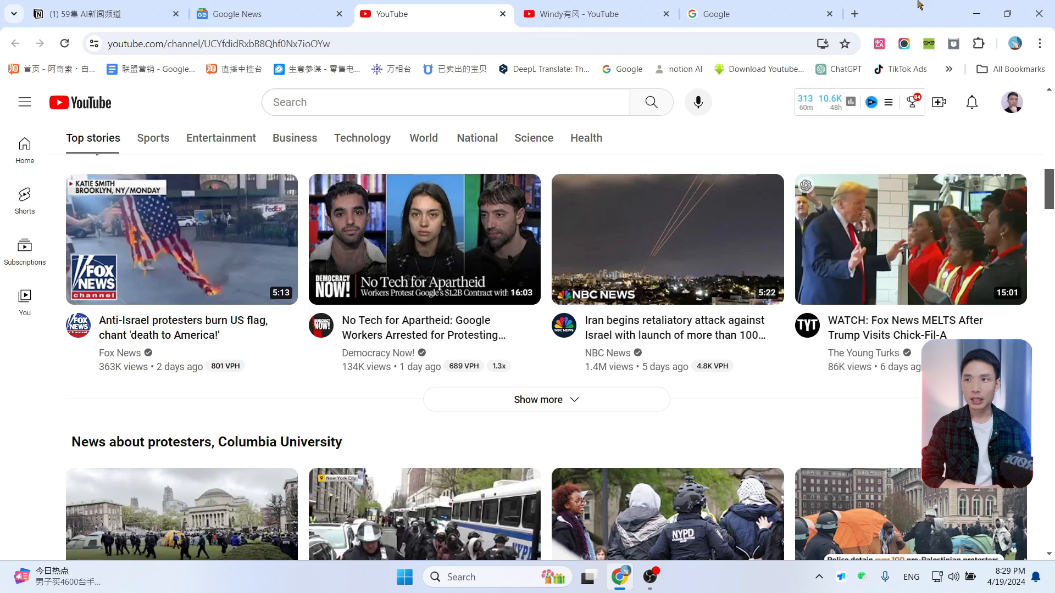
# Step: Search Google for "news"
pyautogui.click(776, 14)
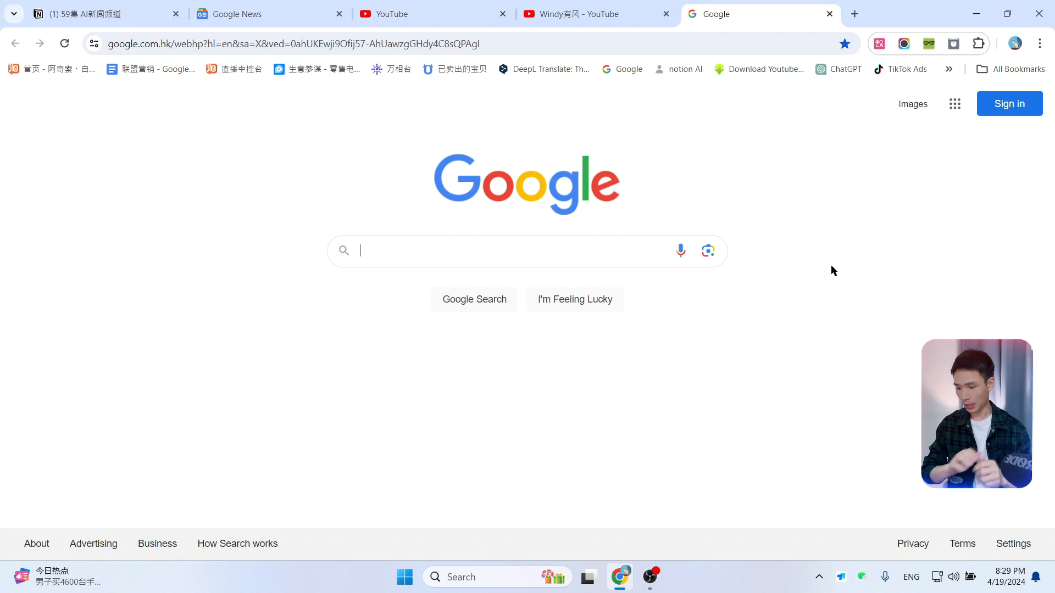
pyautogui.write('news')
pyautogui.press('Return')
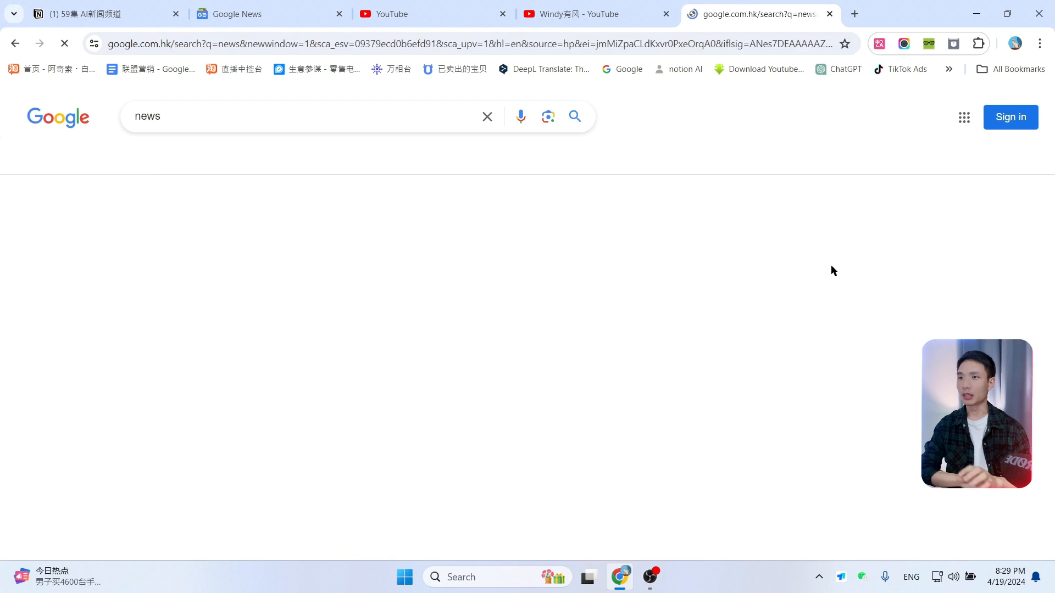
# Step: Open the Google News site from the search results in a new tab and switch to it
pyautogui.scroll(-5, 247, 351)
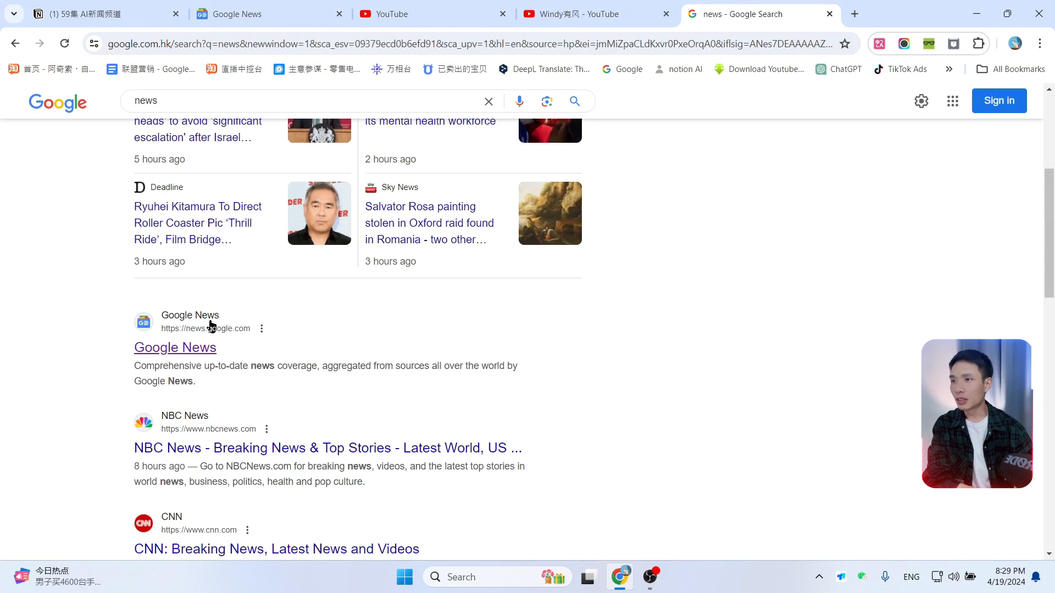
pyautogui.keyDown('ctrl'); pyautogui.click(189, 353); pyautogui.keyUp('ctrl')
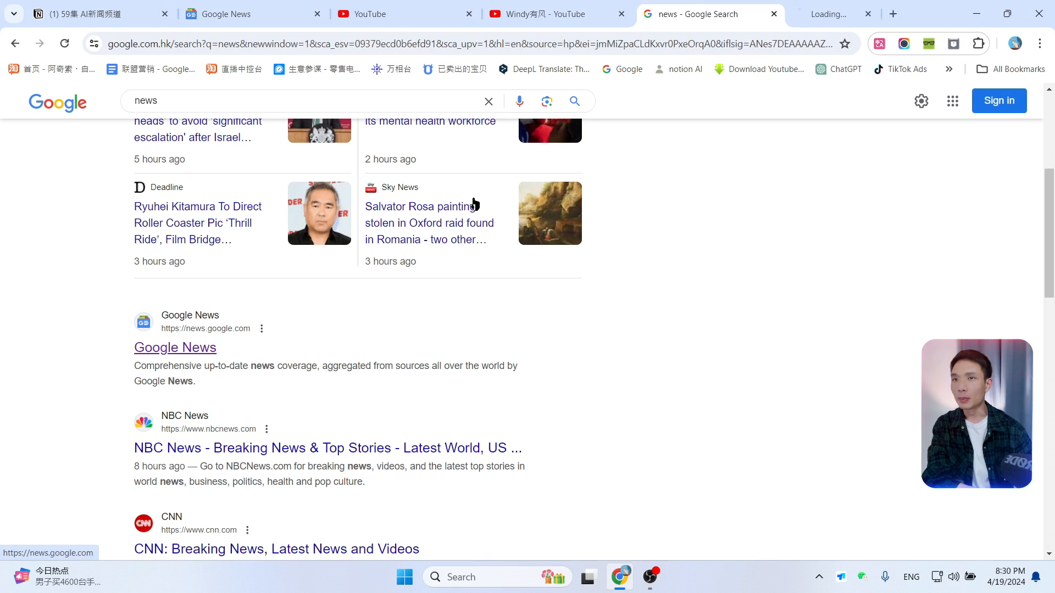
pyautogui.click(818, 14)
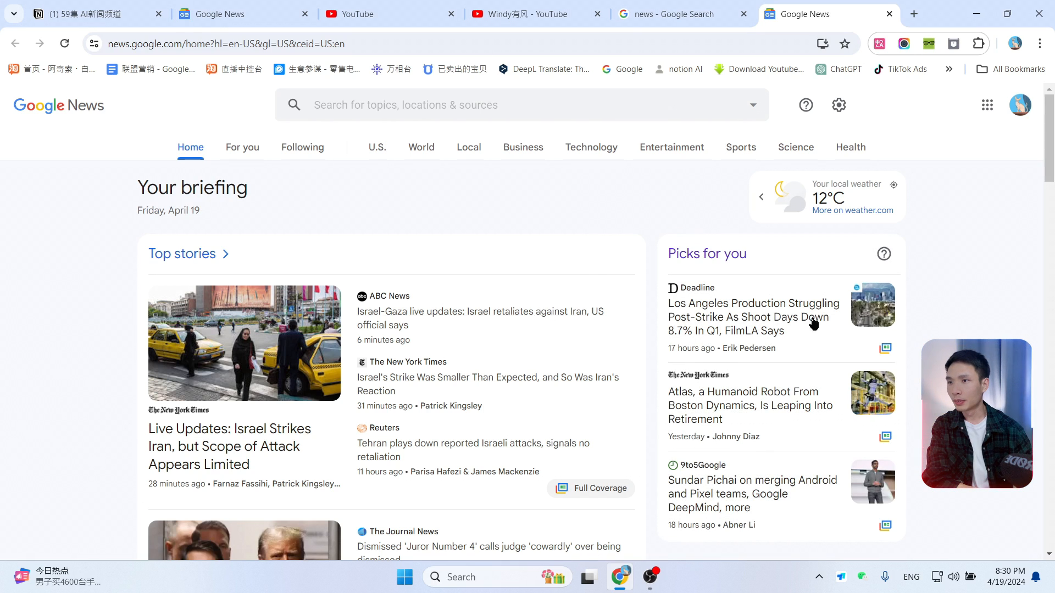
# Step: Open the BBC story "Trump criminal case: Jury selection reaches final stage"
pyautogui.scroll(-5, 465, 343)
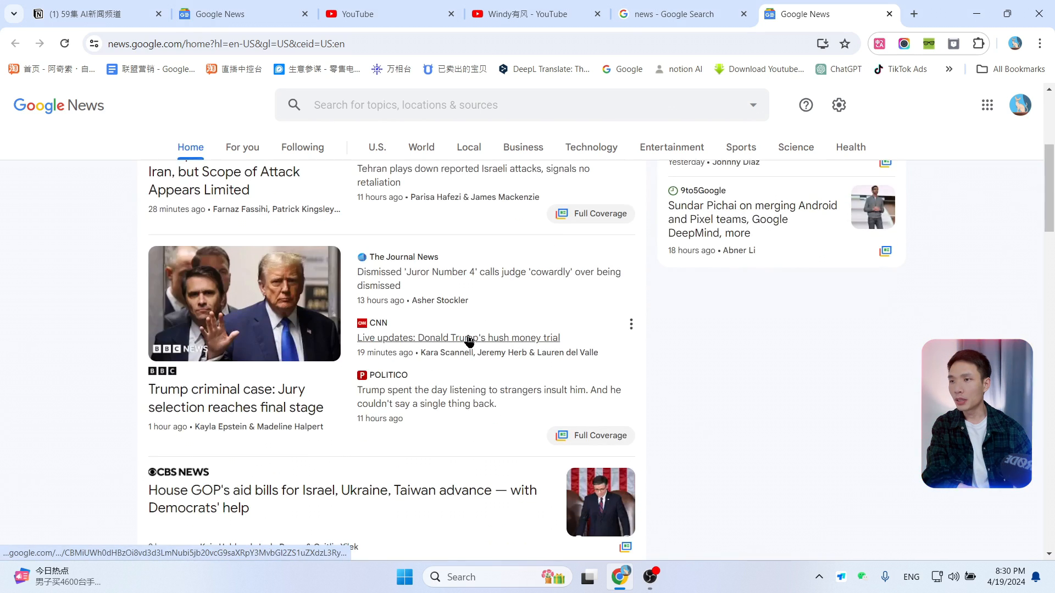
pyautogui.click(298, 286)
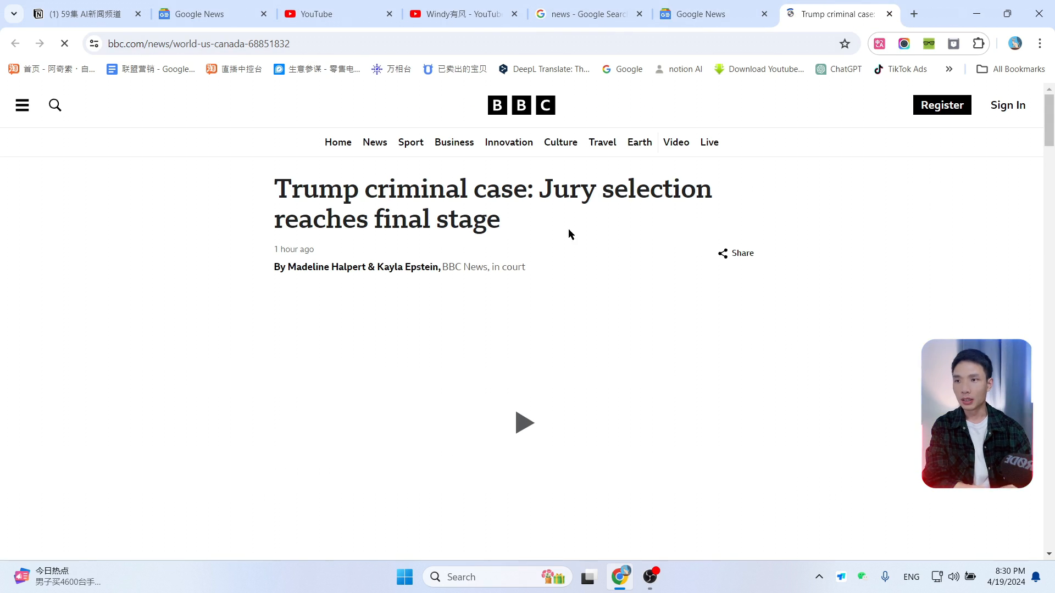
# Step: Read through the opening paragraphs of the BBC article
pyautogui.scroll(-9, 568, 234)
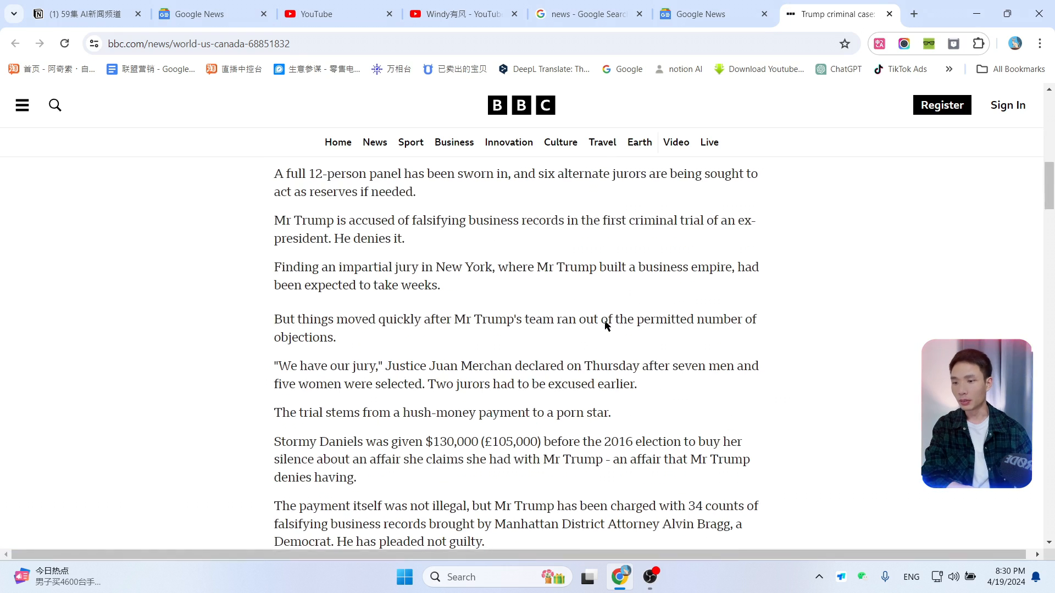
pyautogui.scroll(10, 631, 264)
pyautogui.scroll(-8, 668, 238)
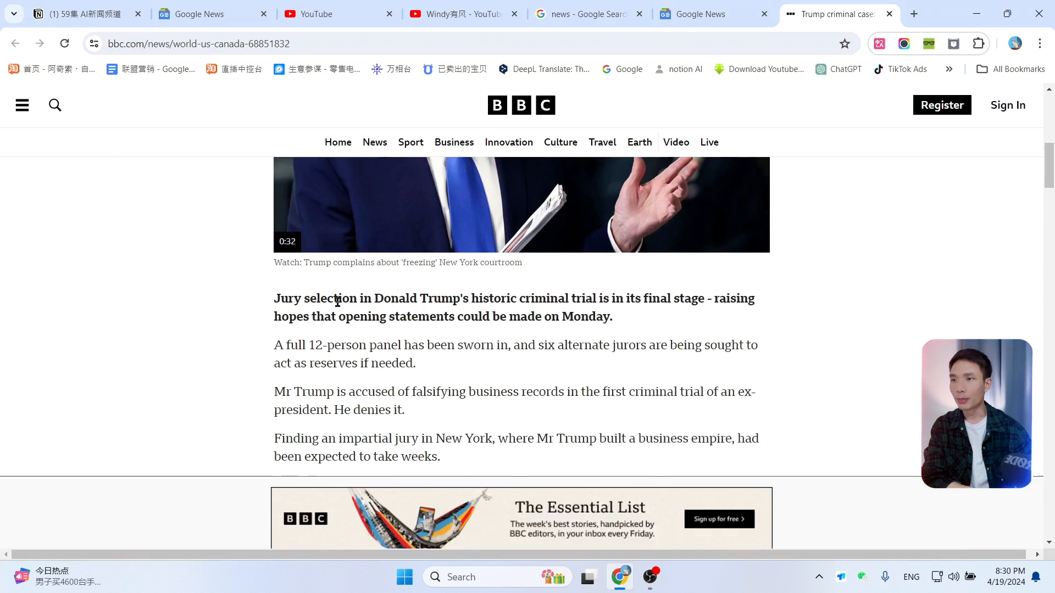
pyautogui.scroll(-1, 338, 301)
pyautogui.scroll(-3, 407, 282)
pyautogui.scroll(2, 323, 285)
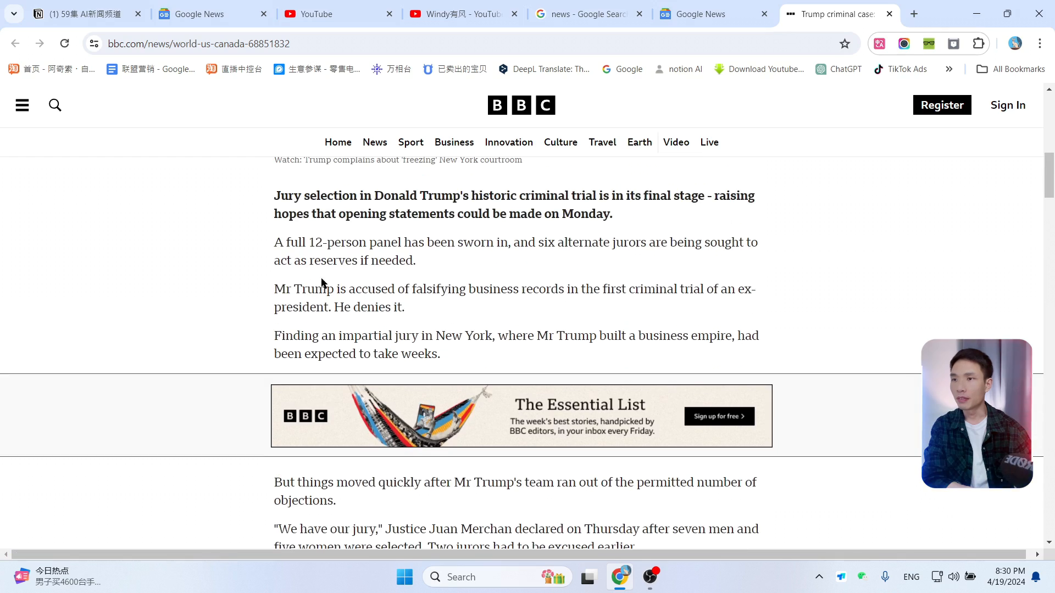
pyautogui.scroll(2, 266, 207)
pyautogui.moveTo(274, 265); pyautogui.dragTo(572, 455)
# Step: Open the New DOC 文档.doc document from the desktop in WPS Office
pyautogui.press('super+d')
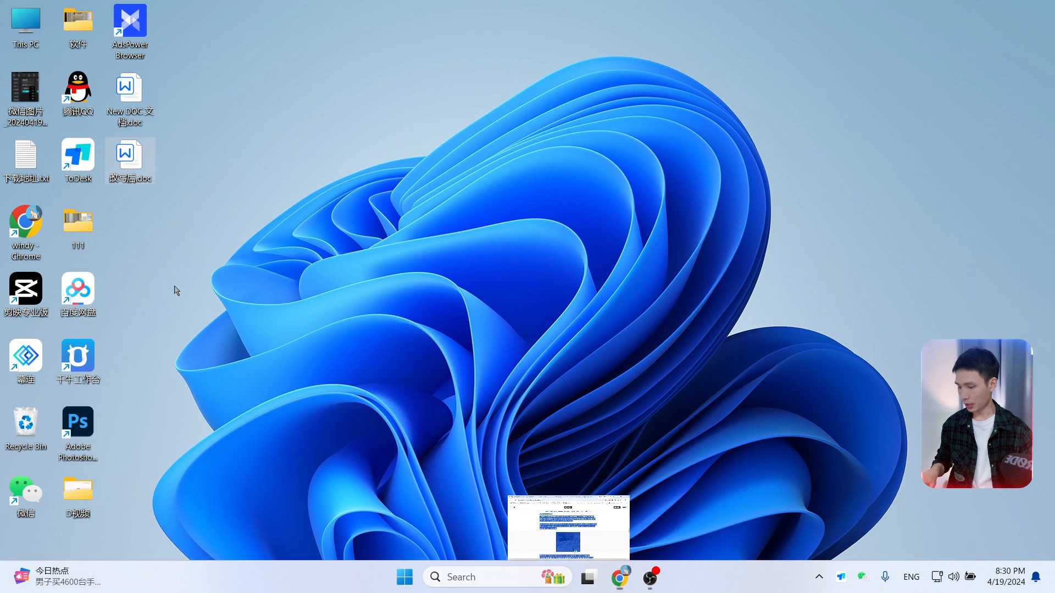
pyautogui.doubleClick(137, 109)
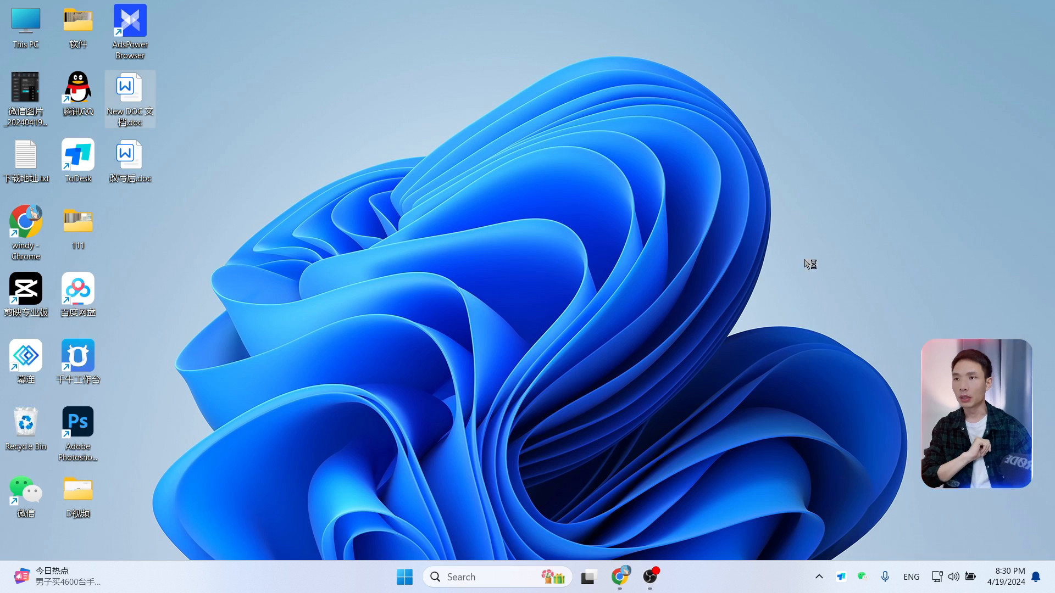
pyautogui.scroll(-2, 497, 286)
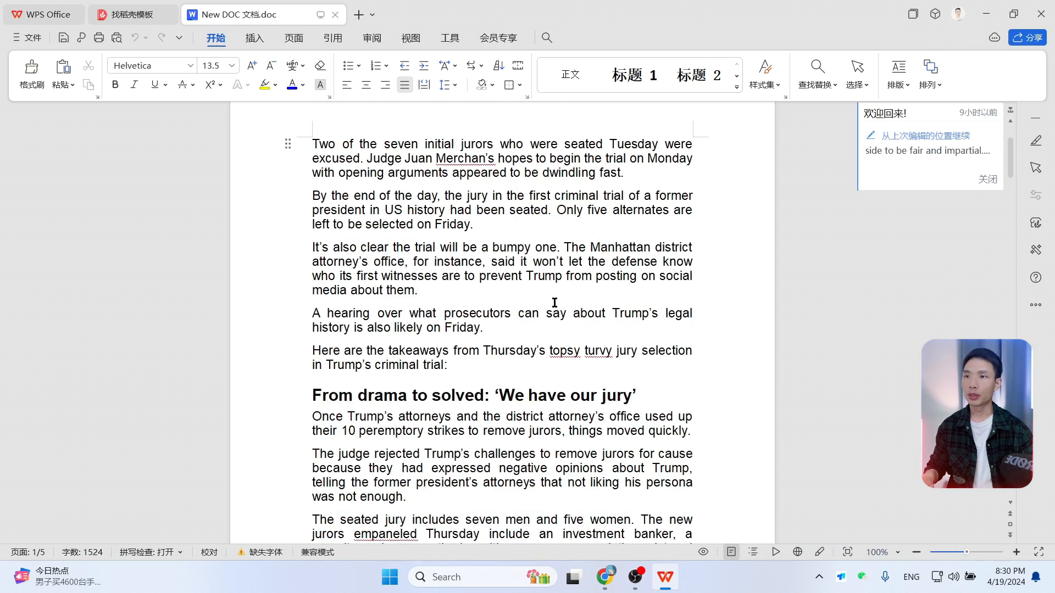
# Step: Delete the paragraph beginning "The jury pool was quickly whittled down"
pyautogui.moveTo(464, 317); pyautogui.dragTo(310, 299)
pyautogui.scroll(2, 488, 285)
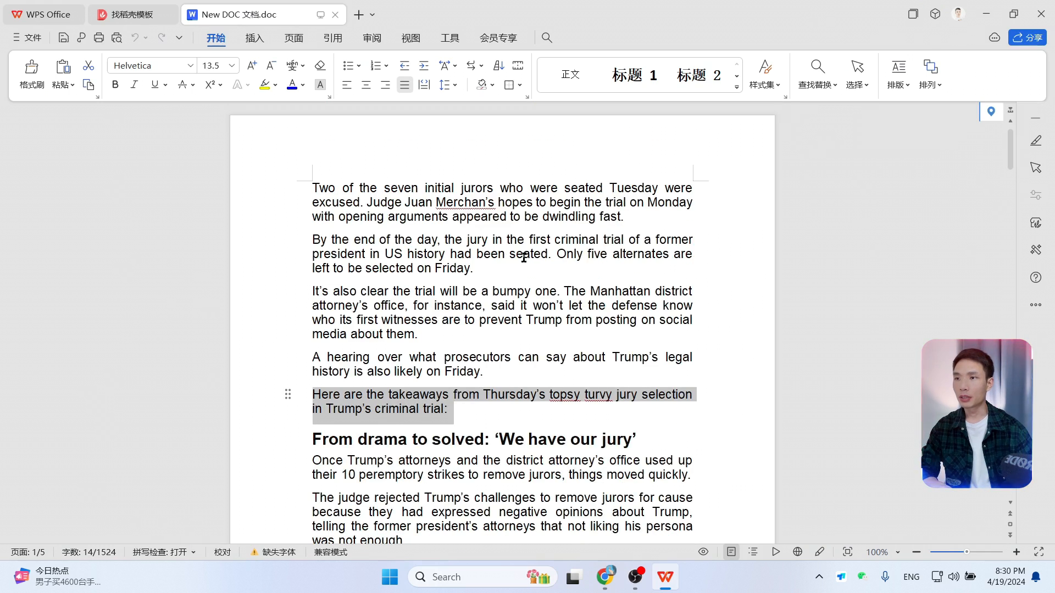
pyautogui.scroll(-8, 488, 285)
pyautogui.moveTo(465, 273); pyautogui.dragTo(313, 232)
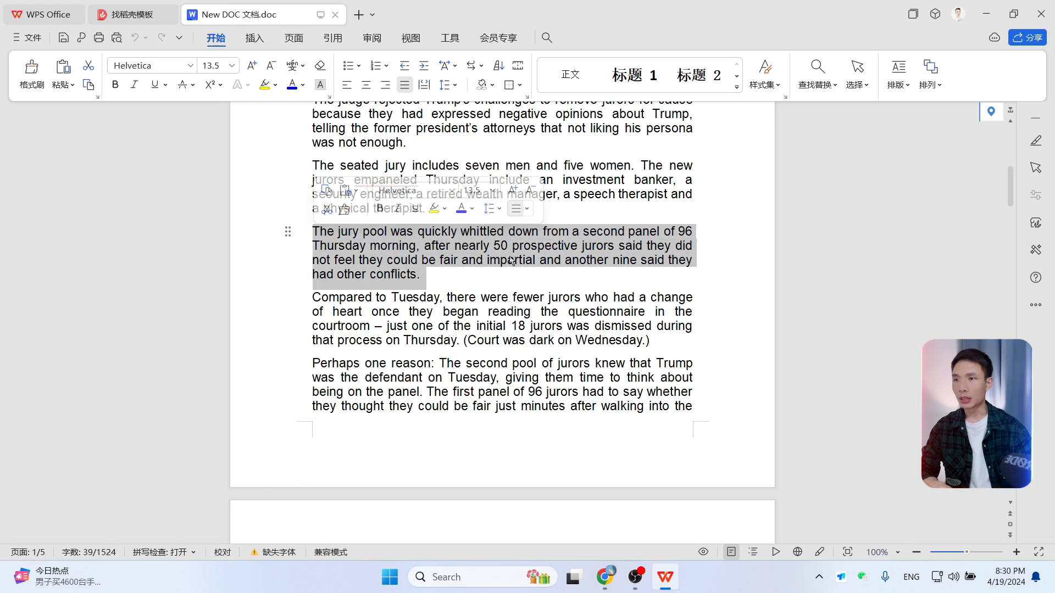
pyautogui.press('Delete')
# Step: Delete the line "Enter your email to sign up for CNN's Meanwhile in China Newsletter."
pyautogui.scroll(-8, 514, 274)
pyautogui.scroll(4, 514, 325)
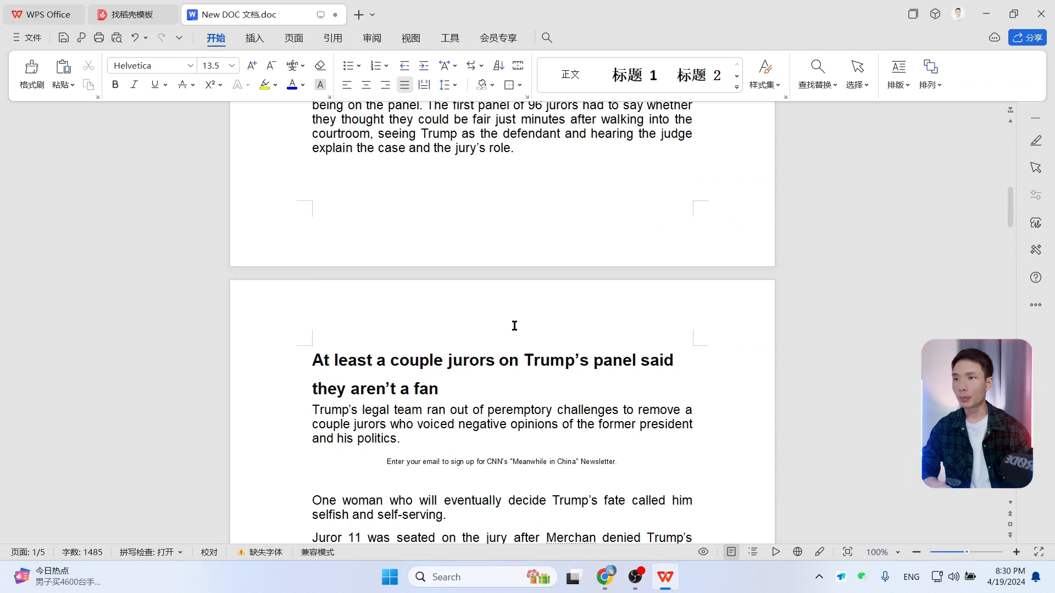
pyautogui.scroll(-3, 514, 326)
pyautogui.moveTo(618, 328); pyautogui.dragTo(372, 332)
pyautogui.press('Delete')
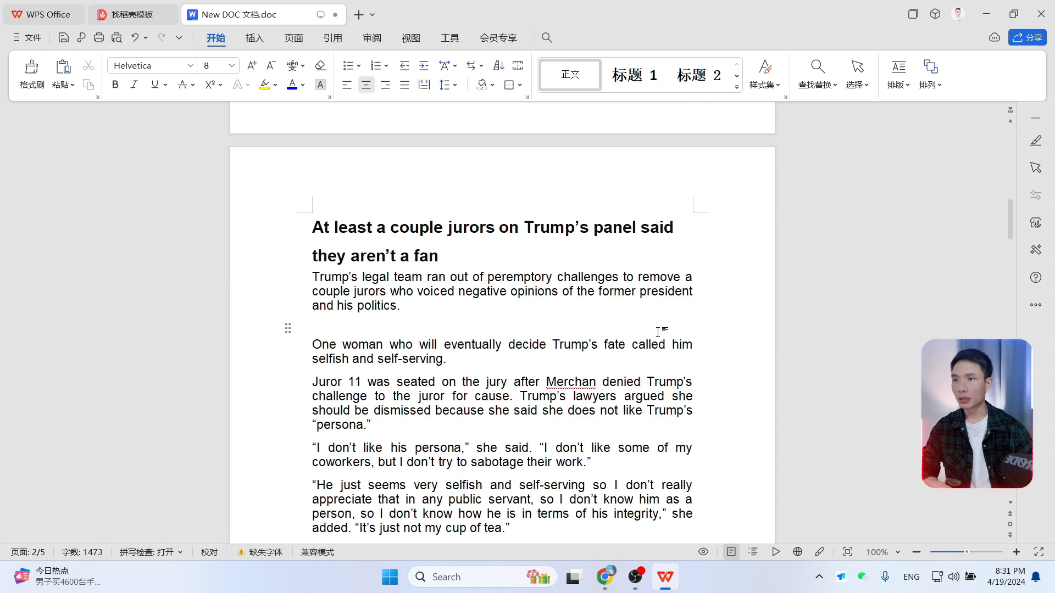
pyautogui.scroll(-10, 657, 332)
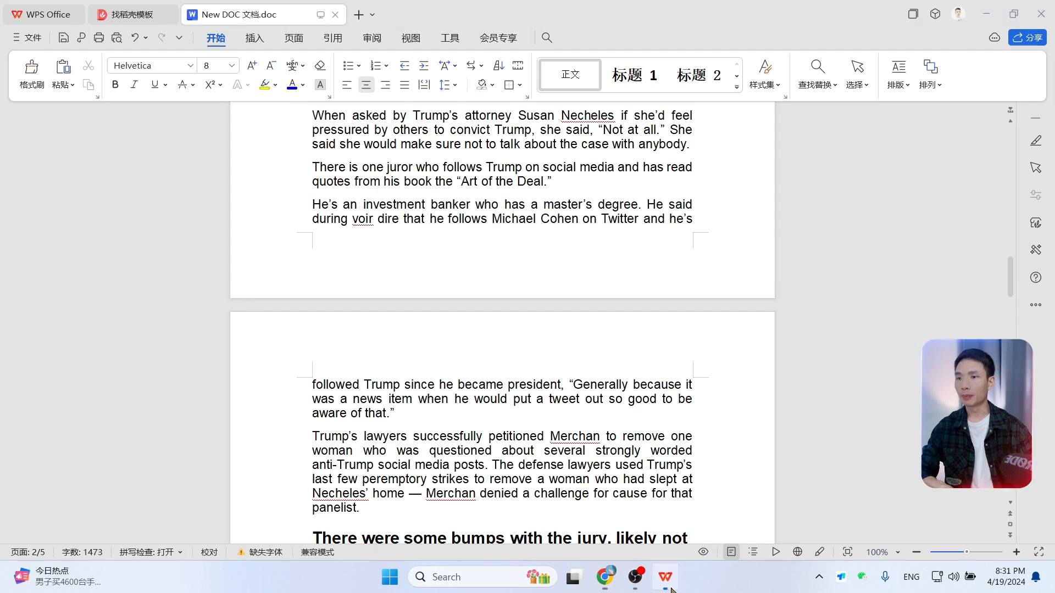
pyautogui.scroll(3, 626, 239)
pyautogui.scroll(6, 626, 238)
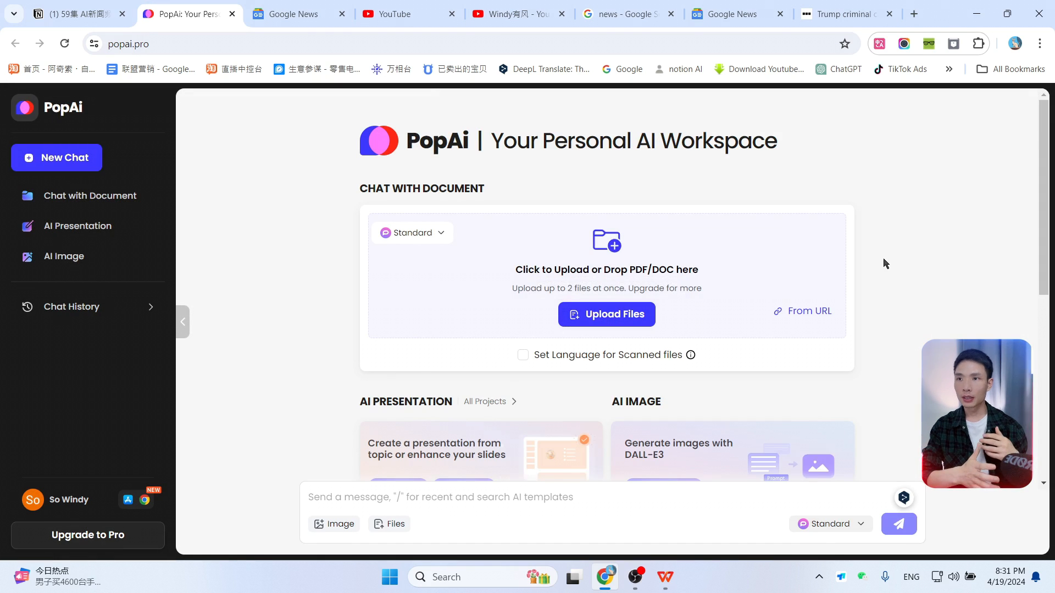
pyautogui.click(668, 578)
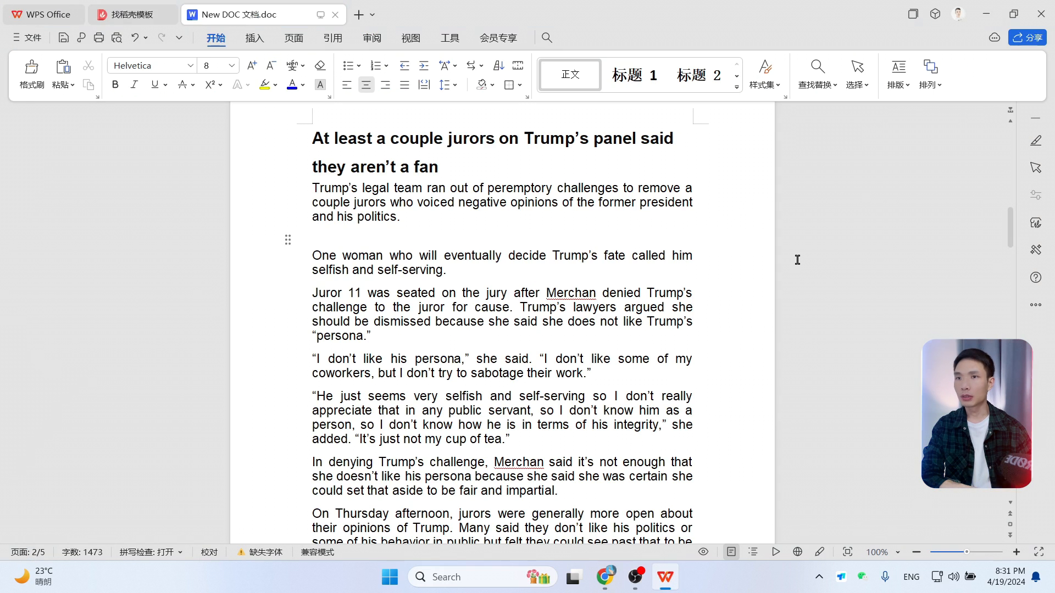
pyautogui.click(997, 6)
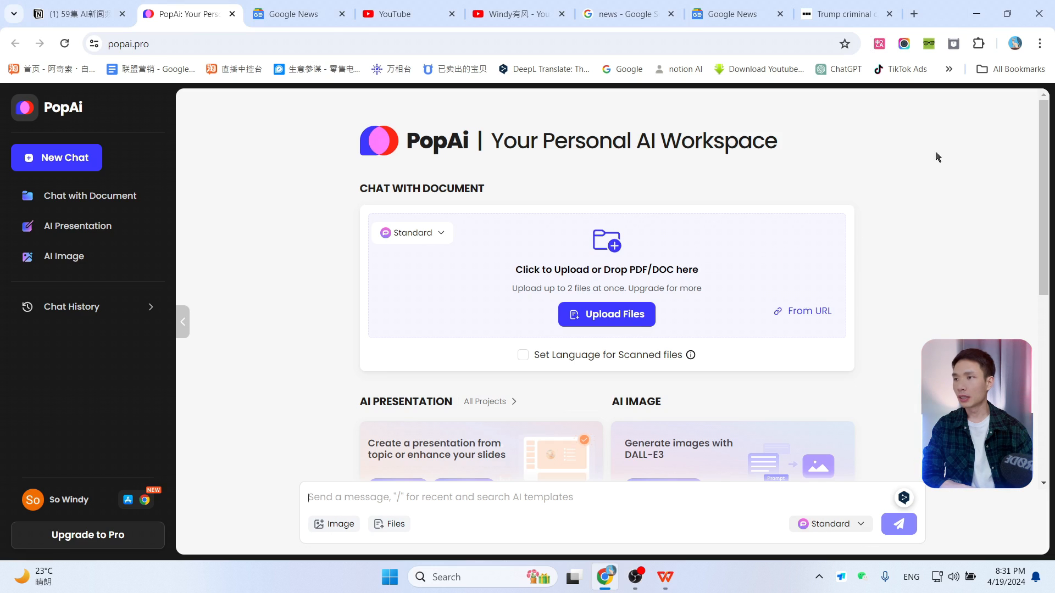
pyautogui.click(848, 70)
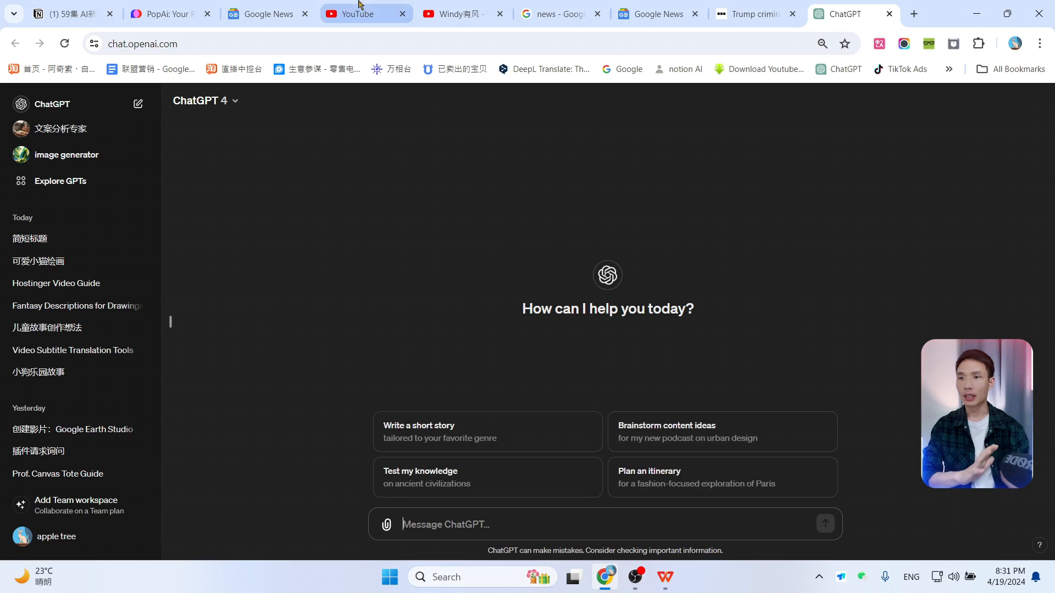
pyautogui.click(168, 14)
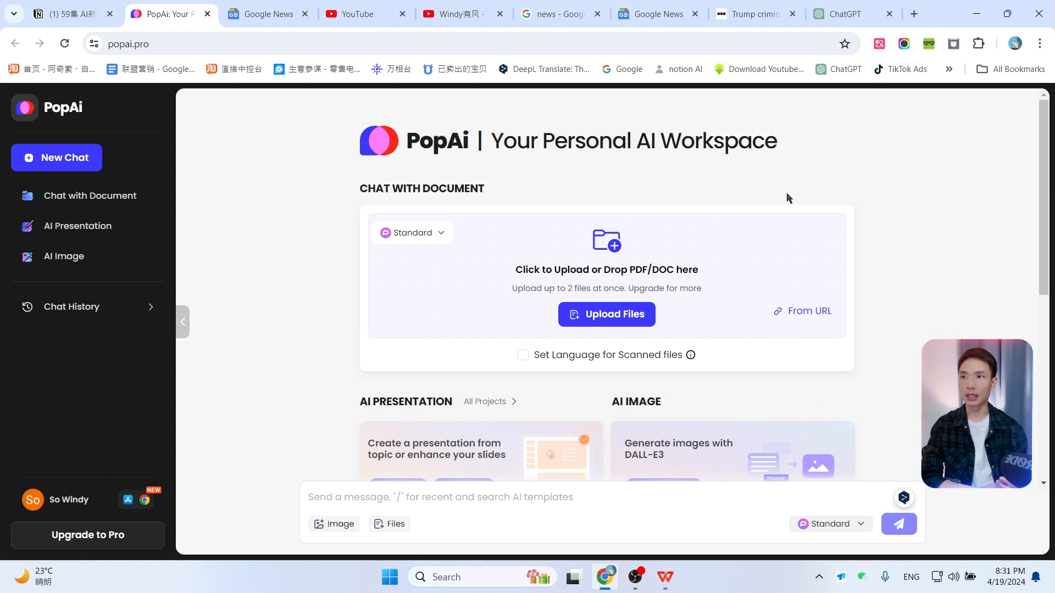
# Step: Keep the Standard model and upload New DOC 文档.doc to PopAi's chat with document
pyautogui.click(440, 234)
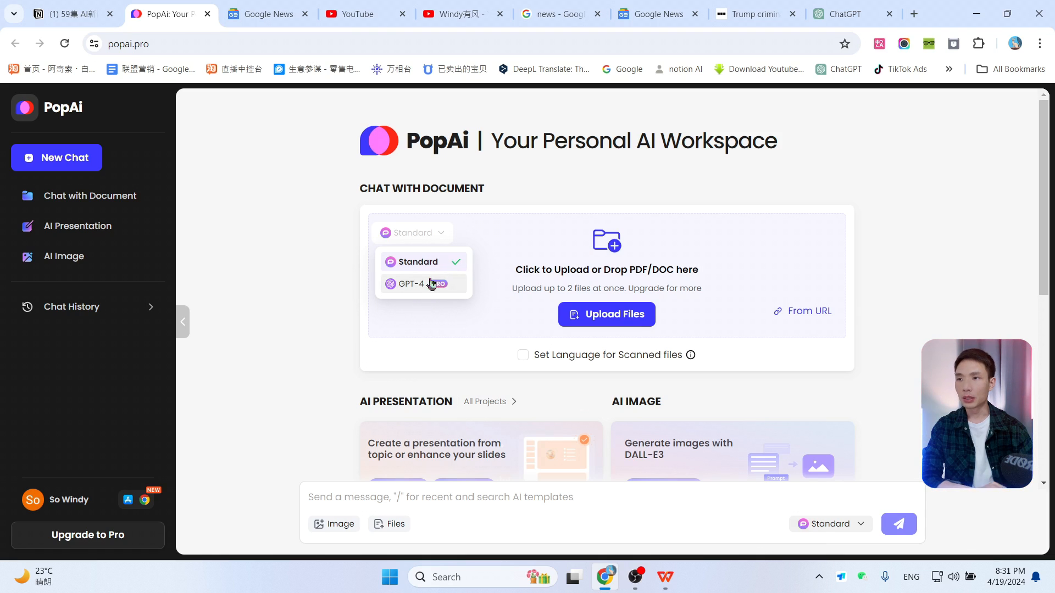
pyautogui.click(516, 227)
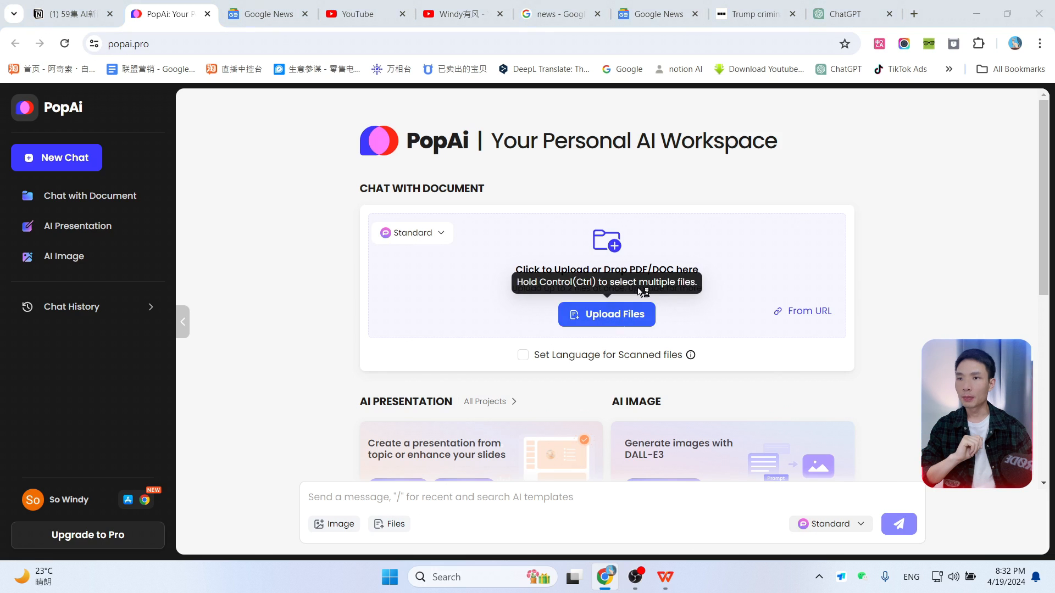
pyautogui.click(611, 316)
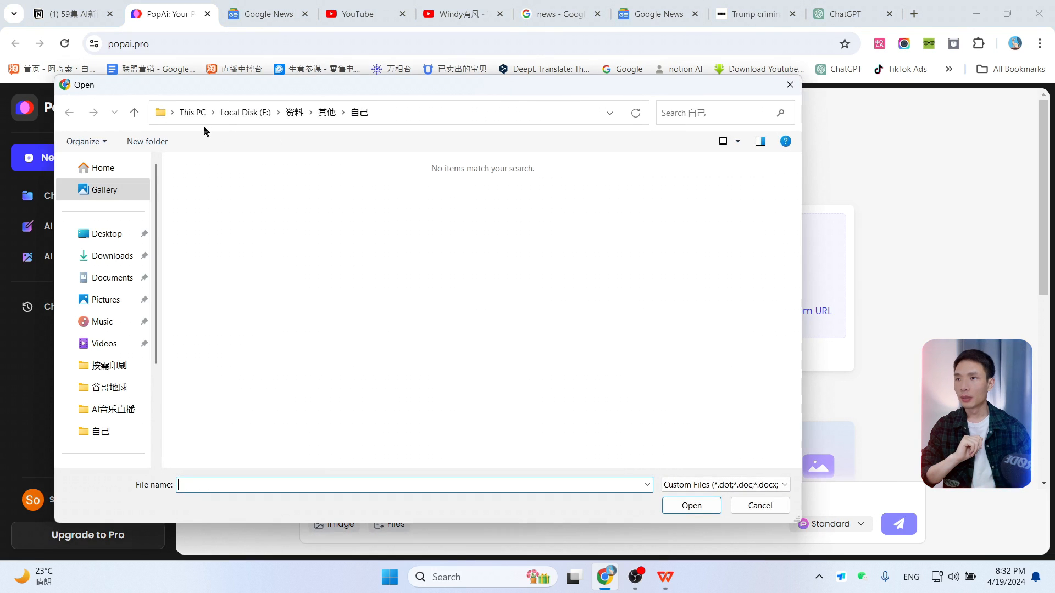
pyautogui.click(172, 113)
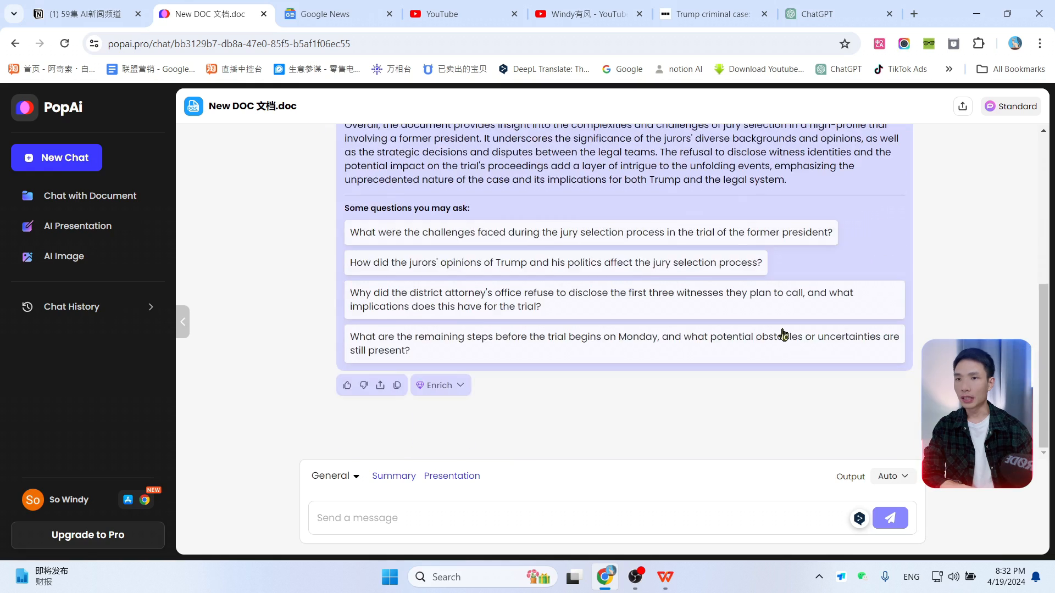
# Step: Select the three summary paragraphs of PopAi's reply about the document
pyautogui.scroll(5, 785, 332)
pyautogui.scroll(-2, 660, 319)
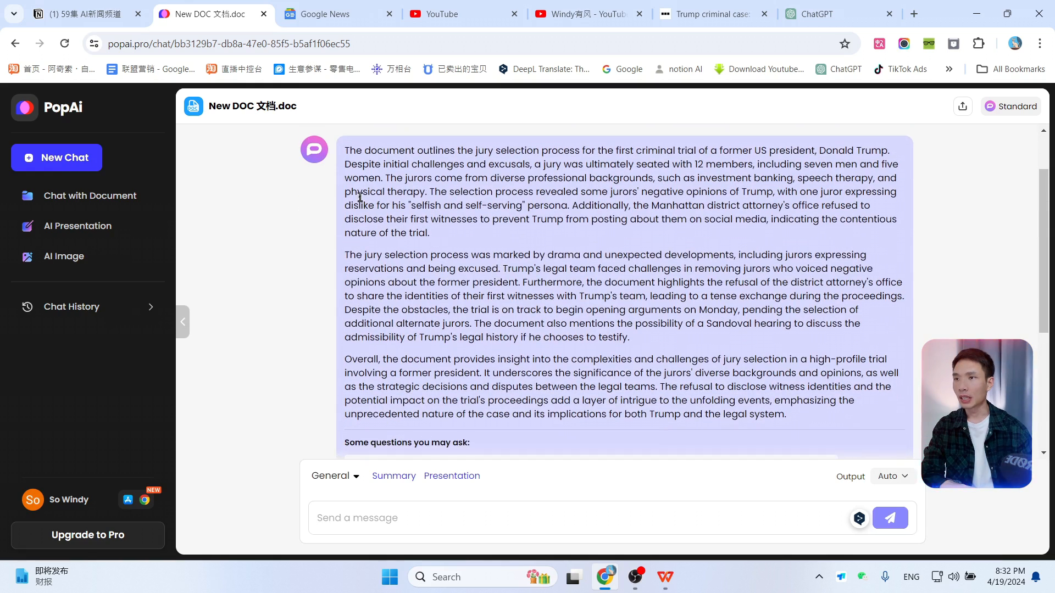
pyautogui.moveTo(347, 153); pyautogui.dragTo(802, 418)
pyautogui.hotkey('ctrl', 'c')
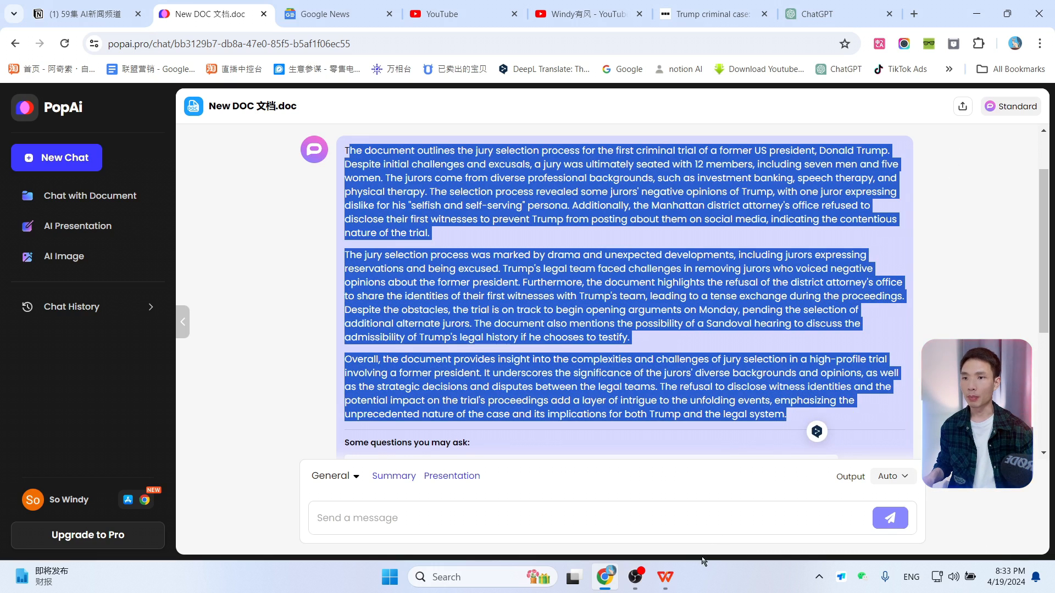
# Step: Switch to WPS Office and paste the PopAi summary at the end of the document
pyautogui.click(665, 577)
pyautogui.scroll(-15, 604, 439)
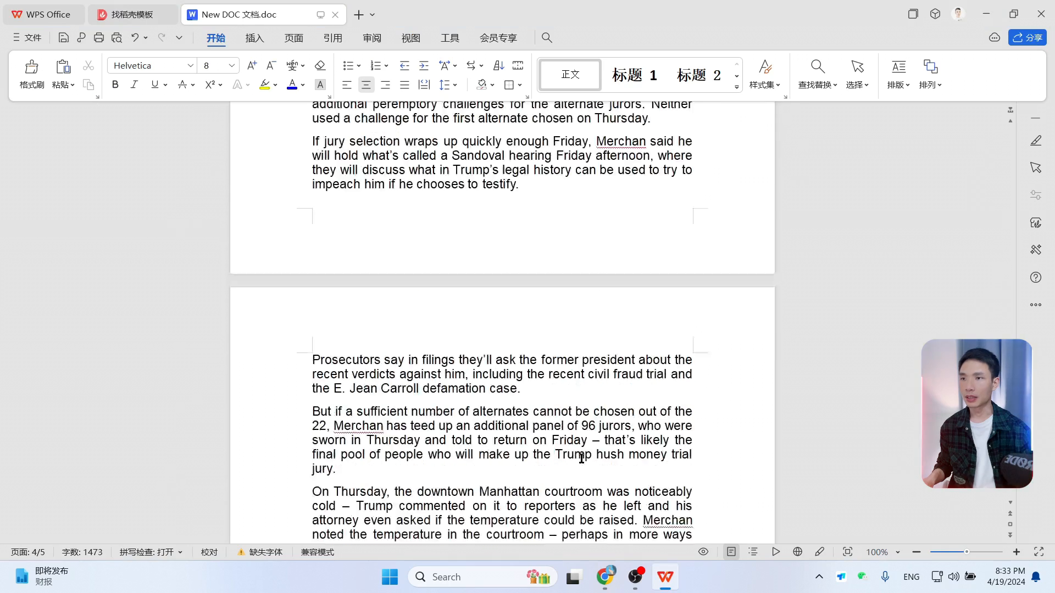
pyautogui.scroll(-10, 581, 457)
pyautogui.click(455, 309)
pyautogui.hotkey('ctrl', 'v')
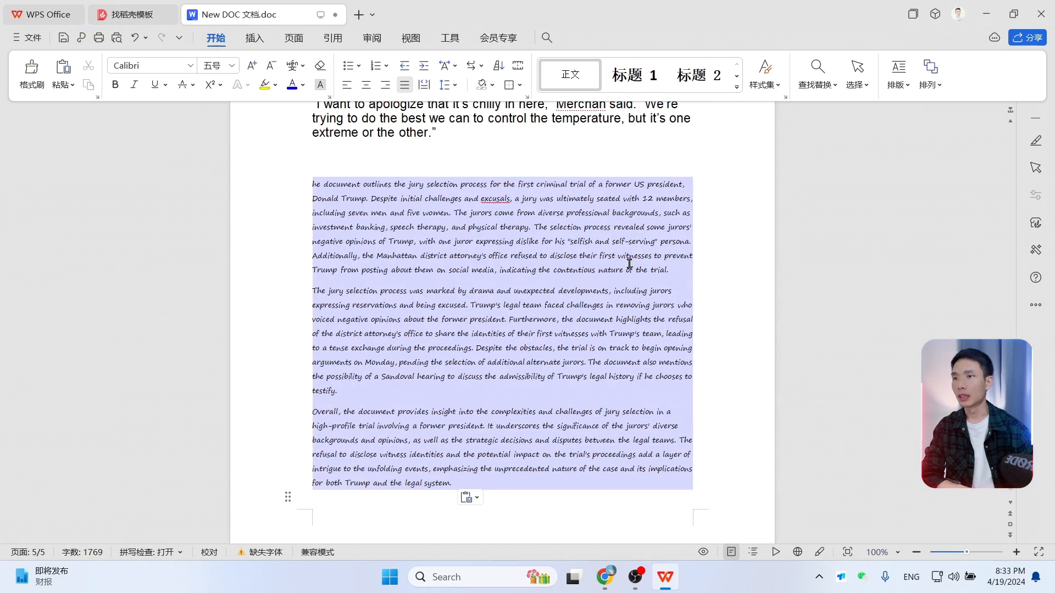
# Step: Set the pasted summary's font to Cambria and its size to 五号
pyautogui.moveTo(321, 185); pyautogui.dragTo(463, 486)
pyautogui.click(190, 65)
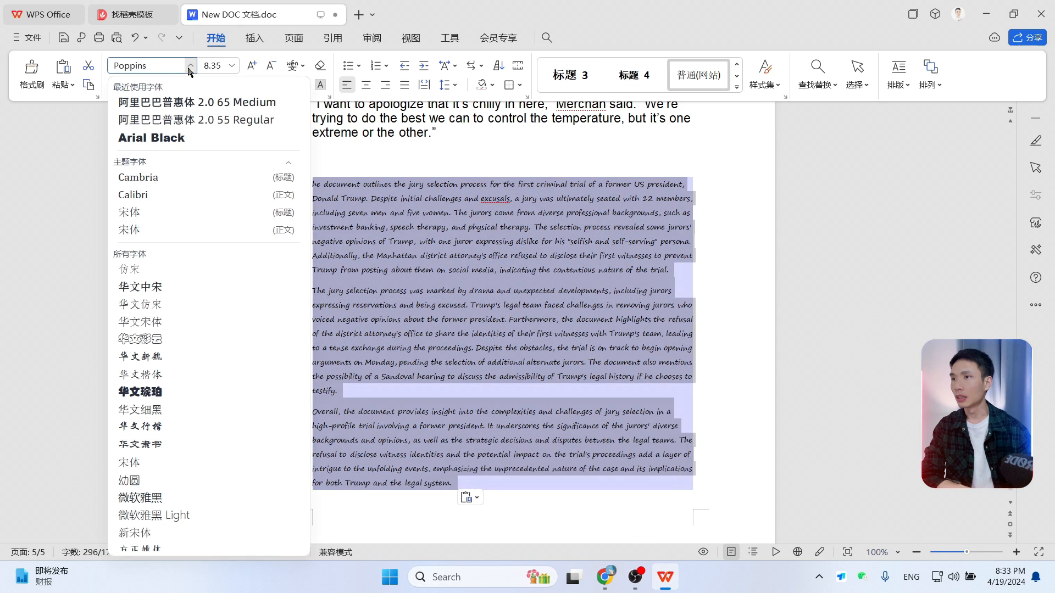
pyautogui.click(154, 182)
pyautogui.click(232, 66)
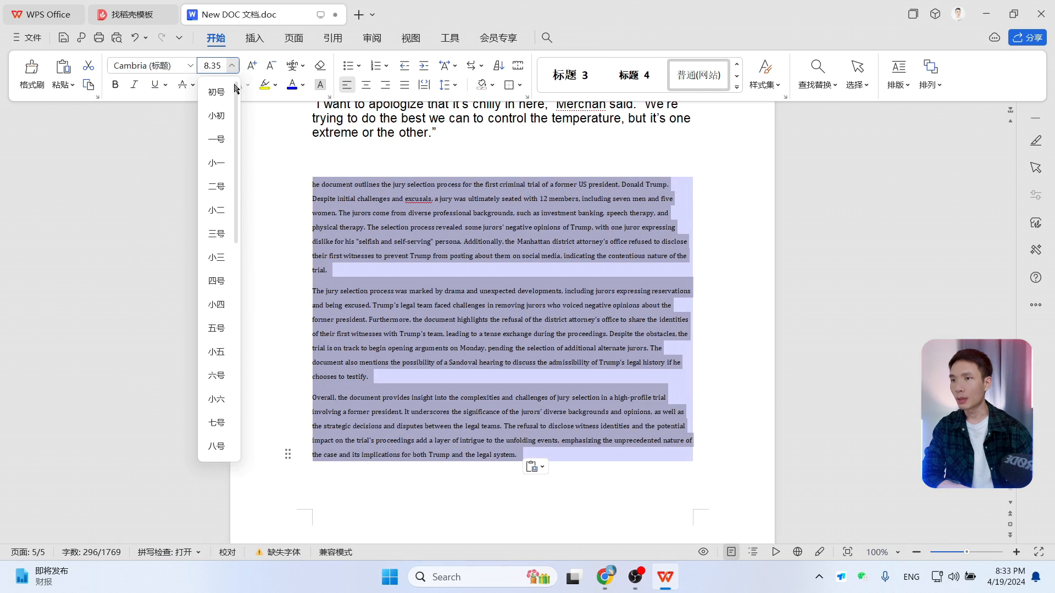
pyautogui.click(216, 328)
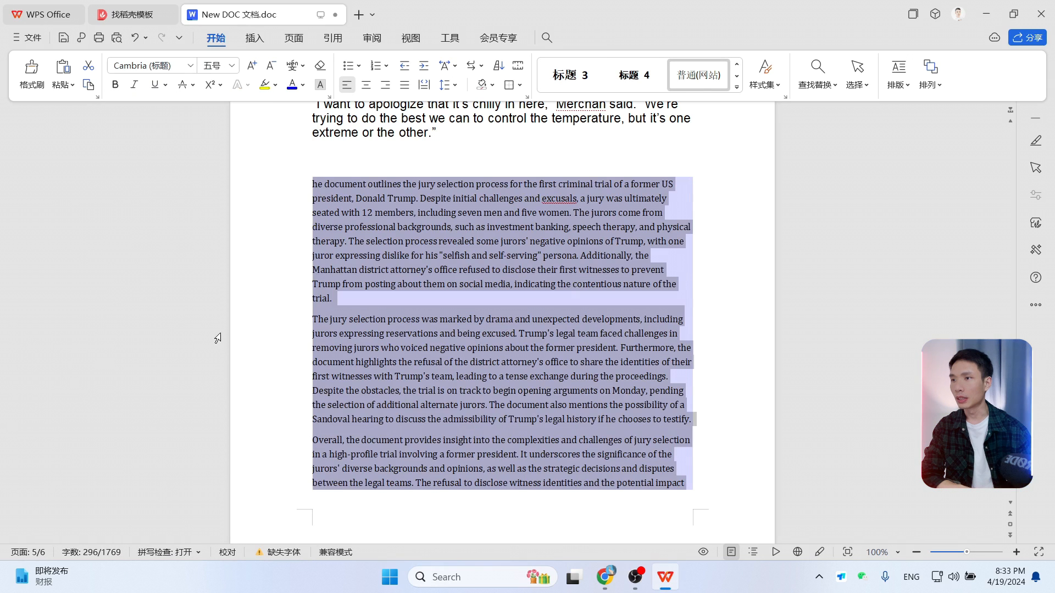
pyautogui.click(399, 301)
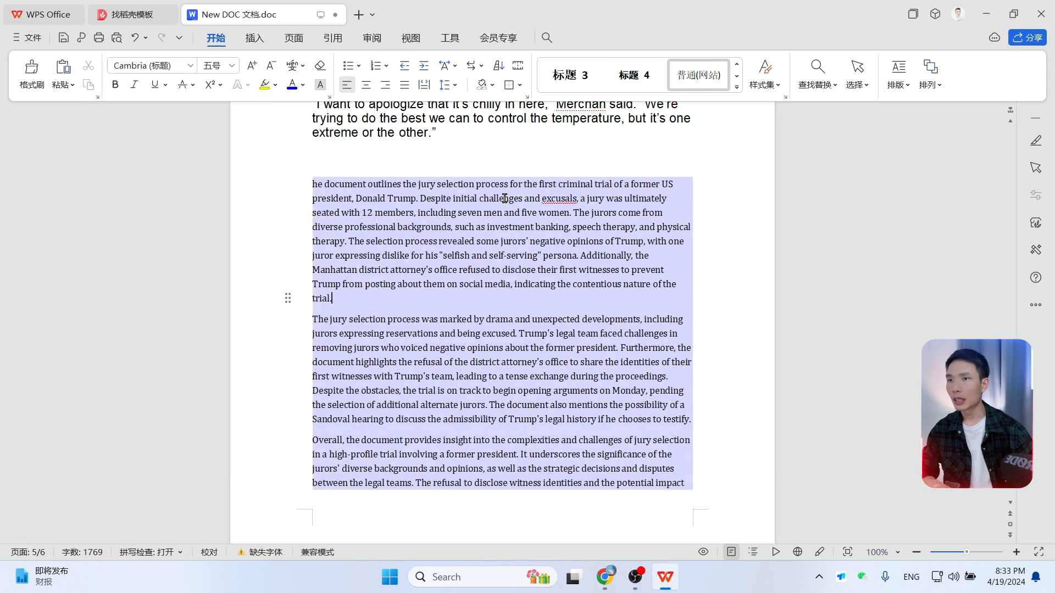
# Step: Delete the stray opening words of the first summary paragraph and add a blank line after that paragraph
pyautogui.moveTo(403, 184); pyautogui.dragTo(302, 184)
pyautogui.press('BackSpace')
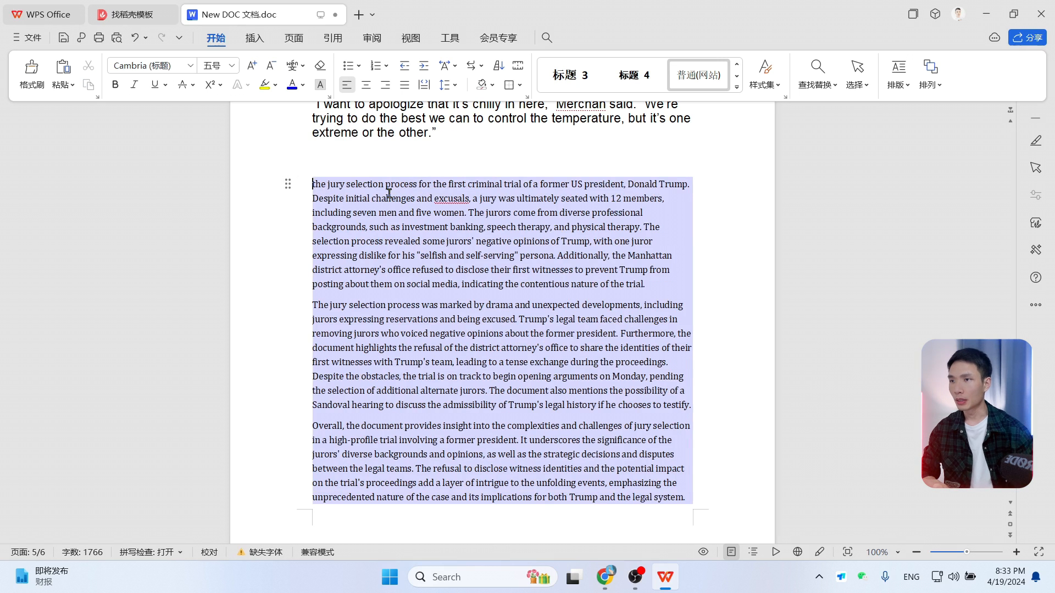
pyautogui.click(665, 284)
pyautogui.press('Return')
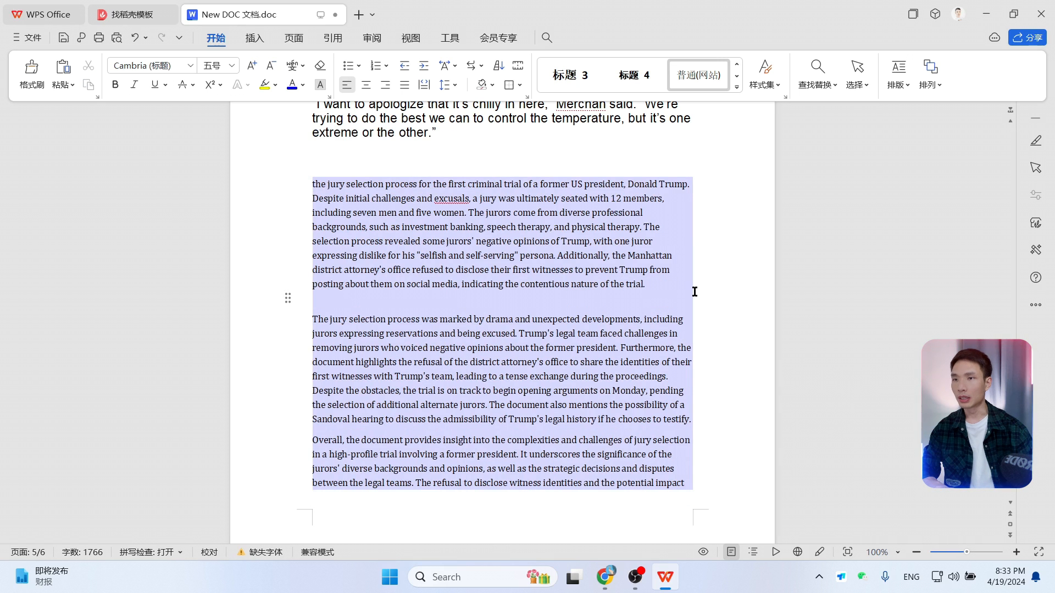
# Step: Switch to the browser and open capcut.com in a new tab
pyautogui.click(605, 577)
pyautogui.click(915, 14)
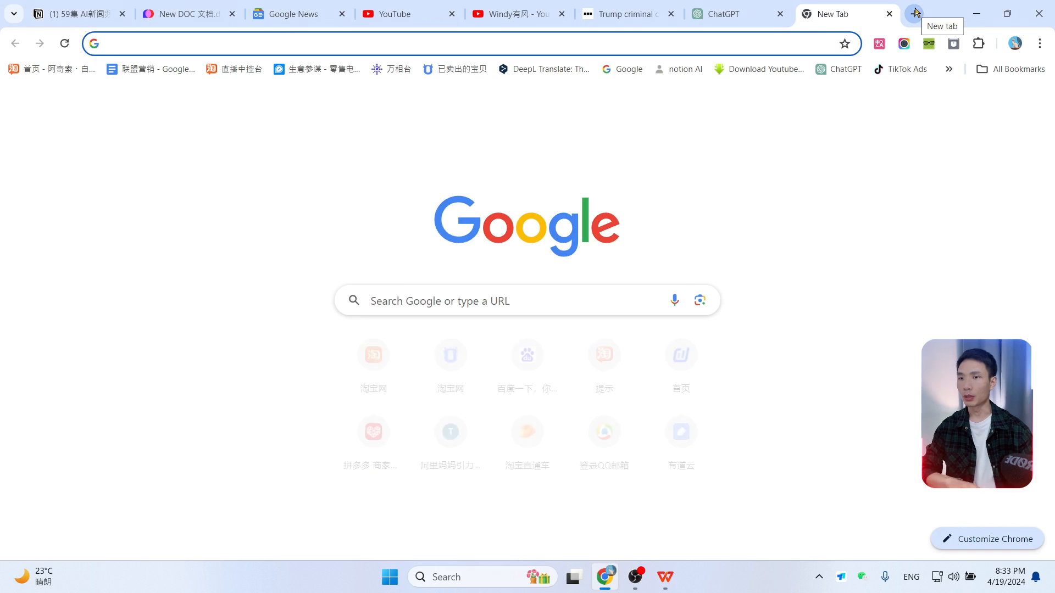
pyautogui.write('ca')
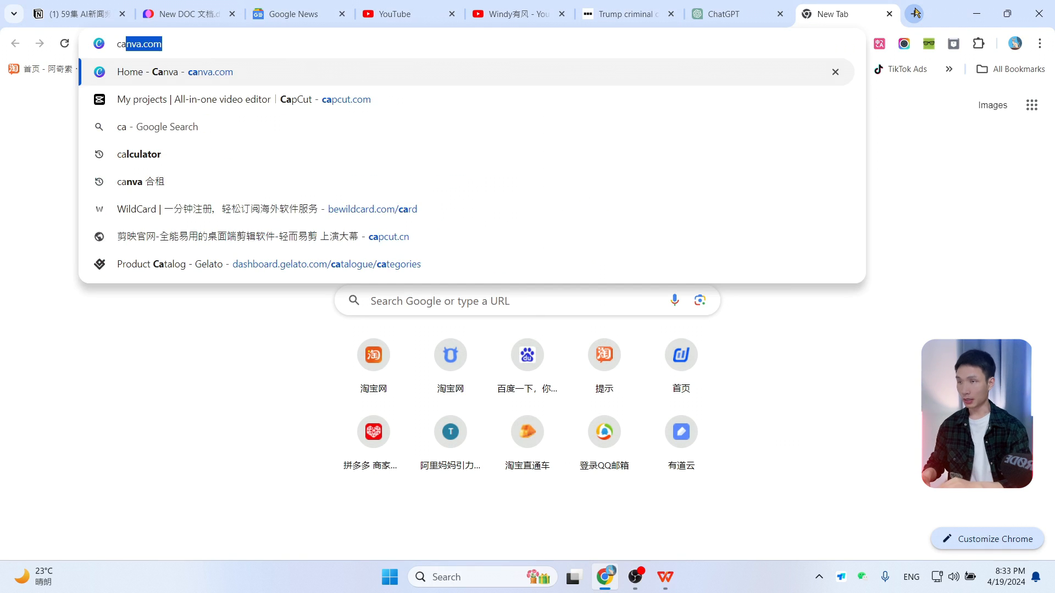
pyautogui.write('pcut.com')
pyautogui.press('Return')
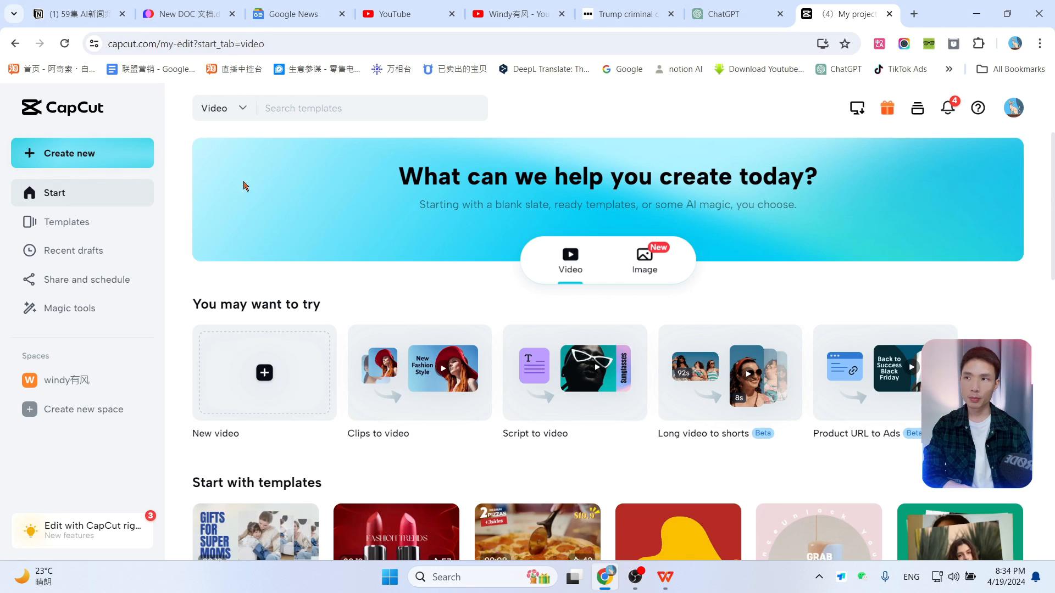
# Step: Create a new 16:9 video project
pyautogui.click(79, 158)
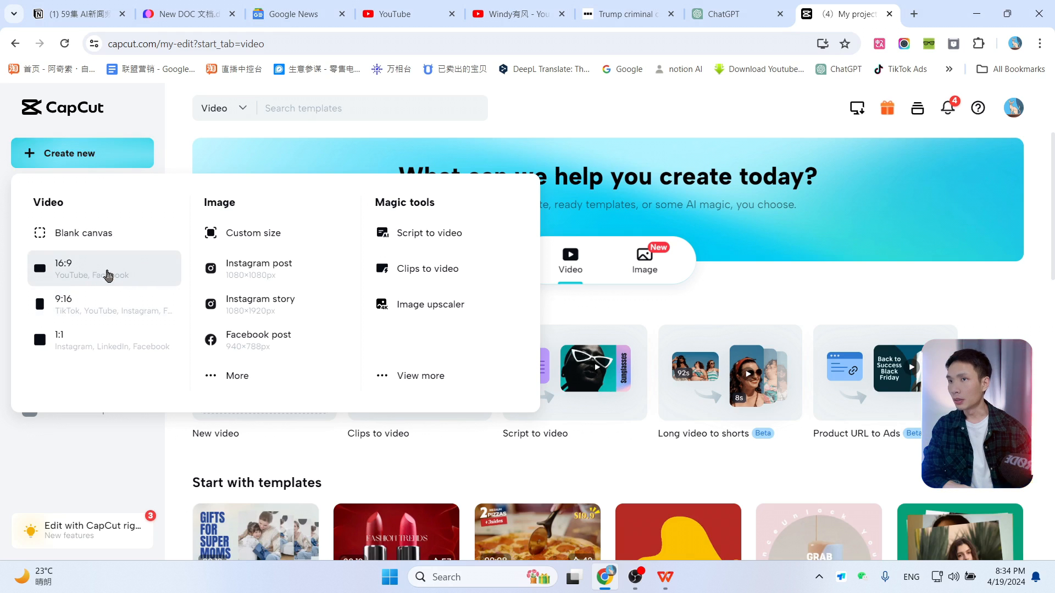
pyautogui.click(101, 274)
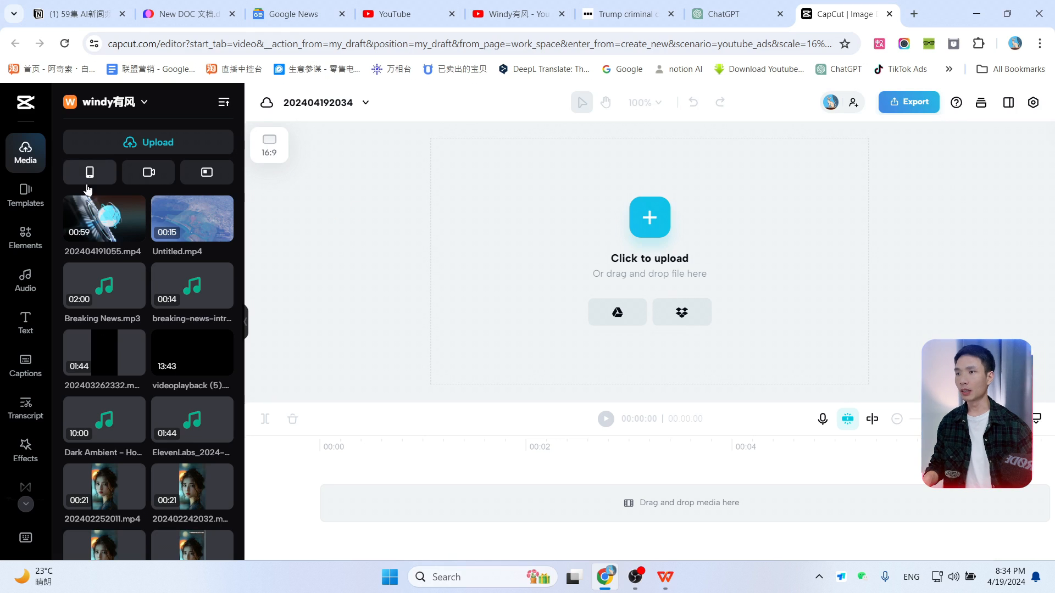
# Step: Search the elements for "news intro" and add the 31-second globe stock video to the timeline
pyautogui.click(39, 241)
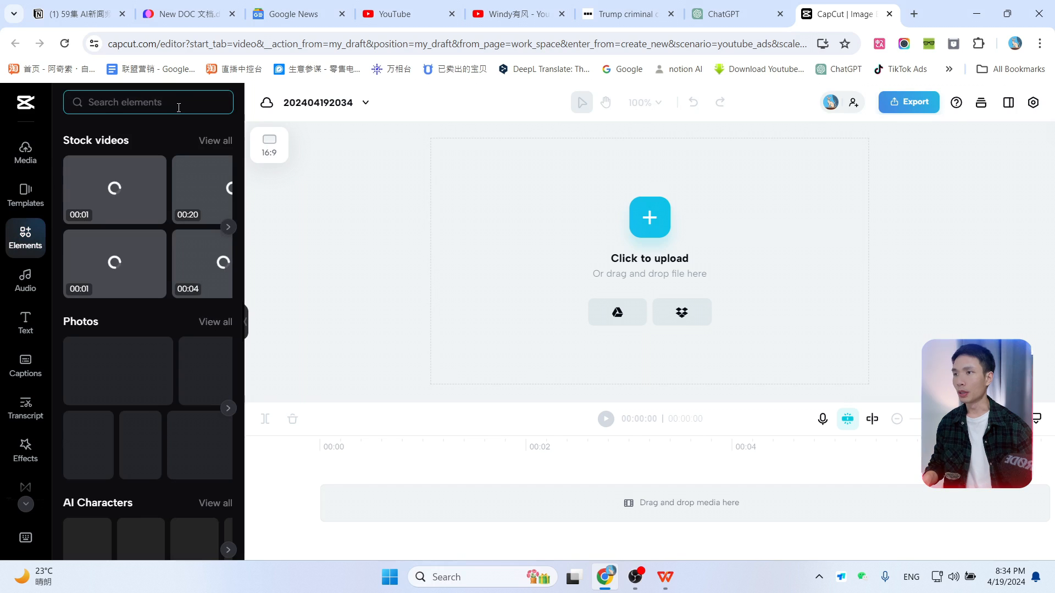
pyautogui.click(157, 105)
pyautogui.click(109, 179)
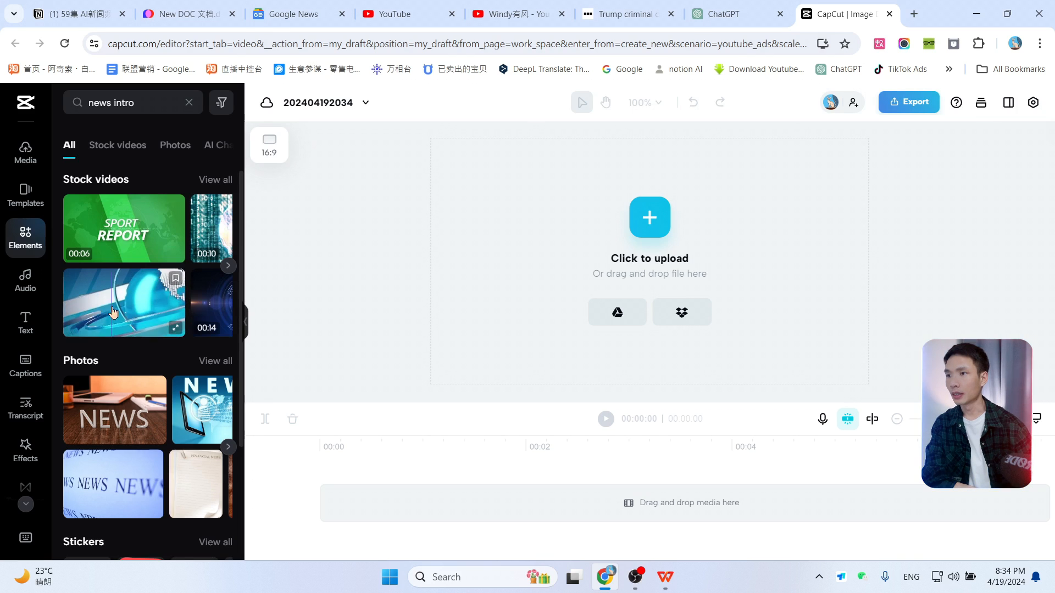
pyautogui.scroll(-5, 112, 312)
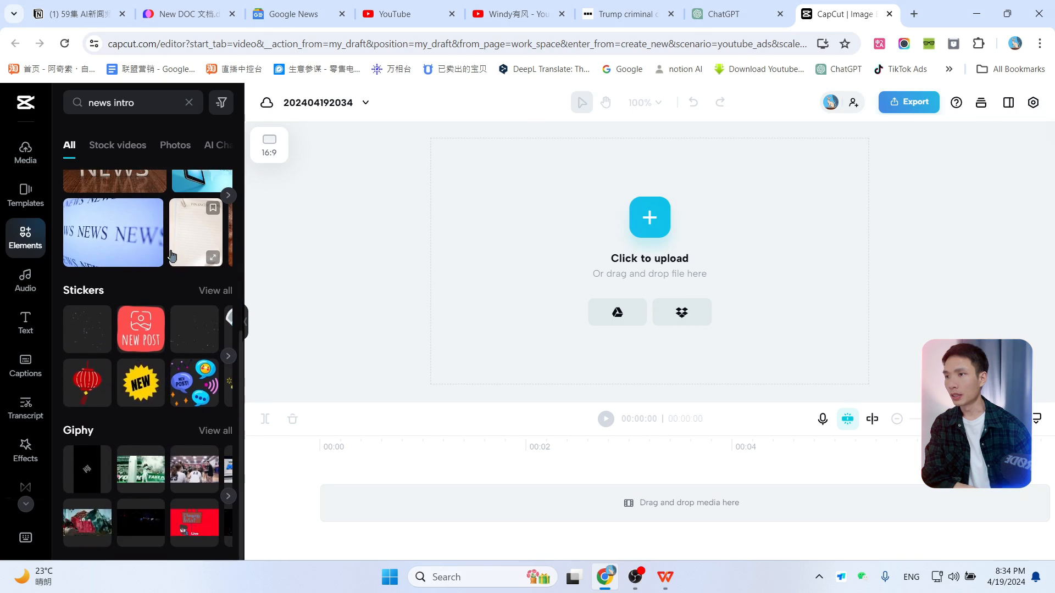
pyautogui.scroll(5, 172, 256)
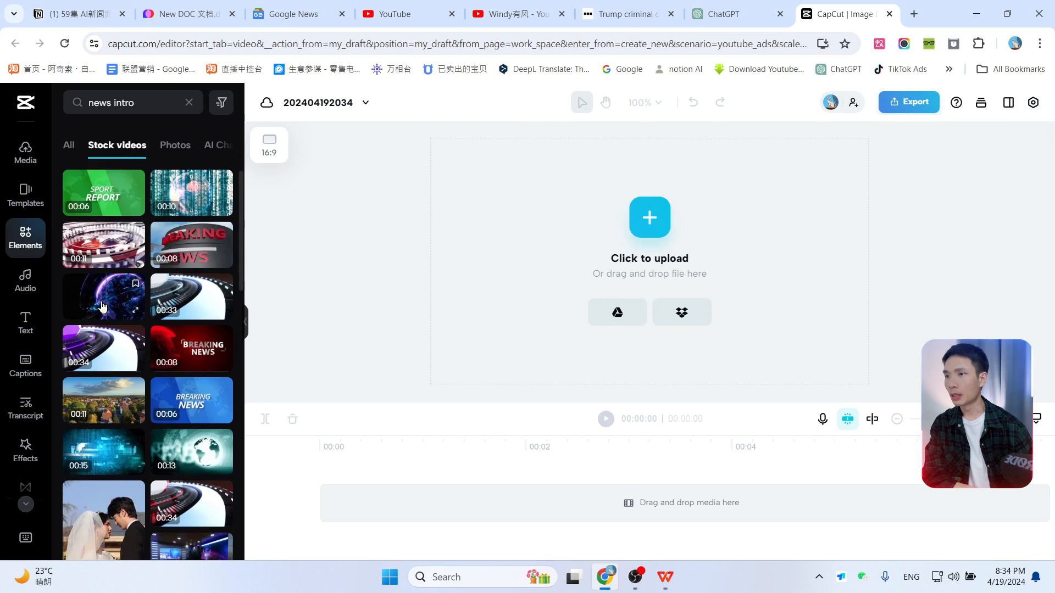
pyautogui.click(74, 282)
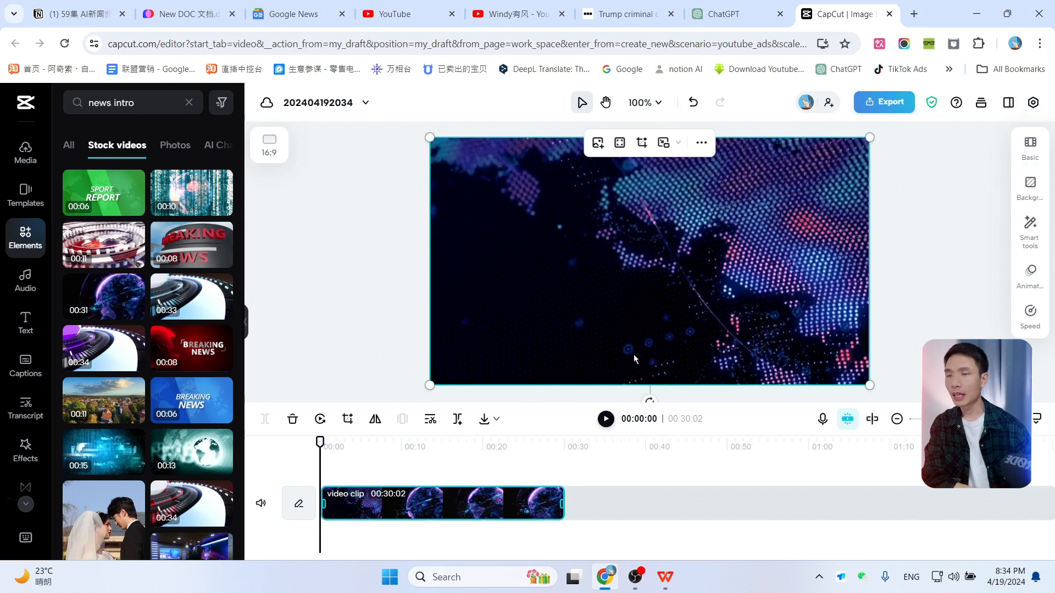
# Step: Split the globe clip at about 5 seconds and delete the remaining part
pyautogui.click(606, 419)
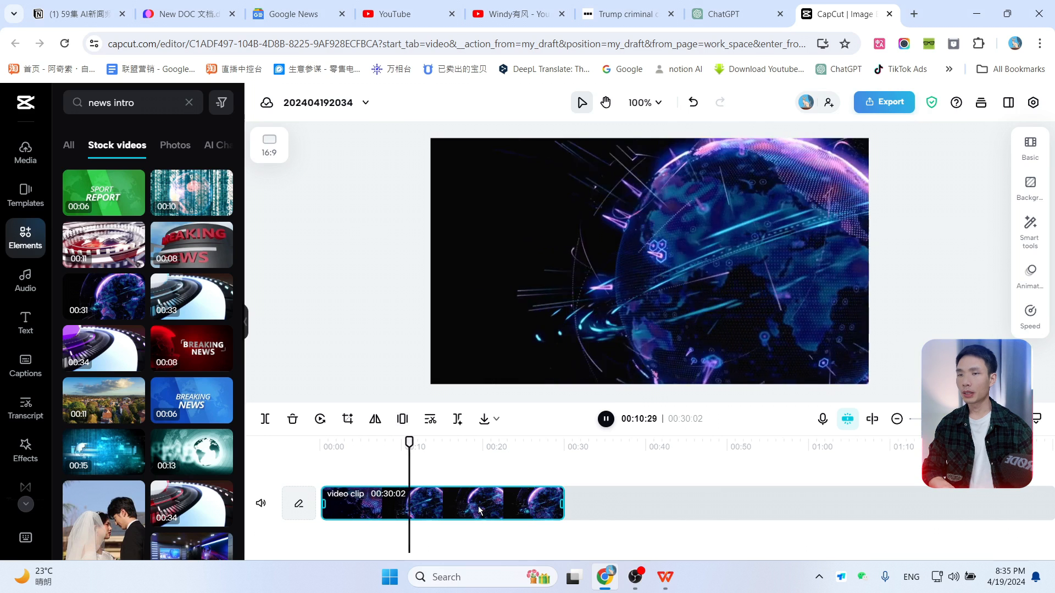
pyautogui.click(332, 448)
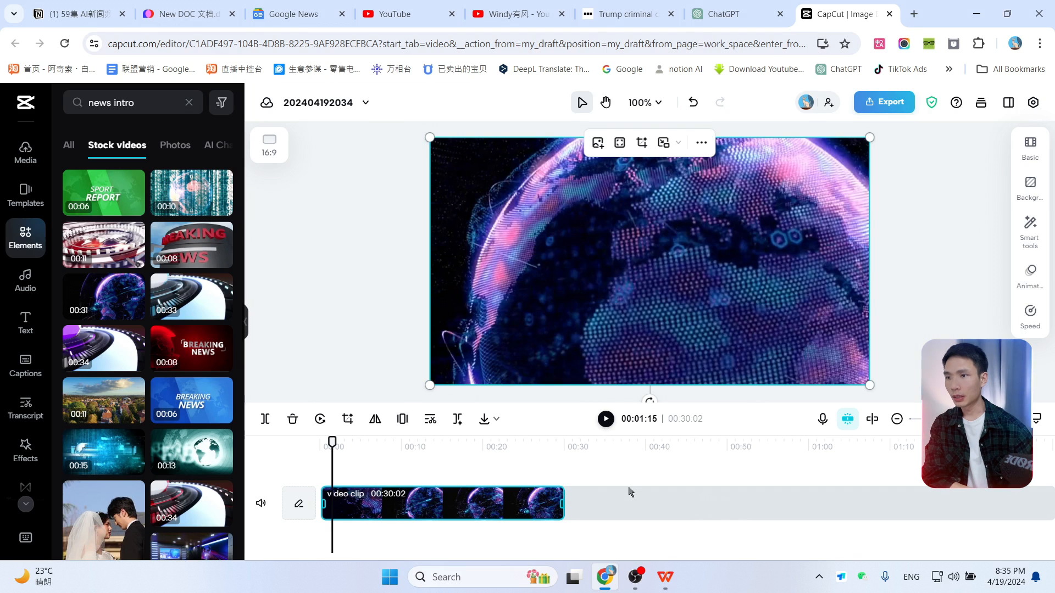
pyautogui.moveTo(332, 442); pyautogui.dragTo(368, 446)
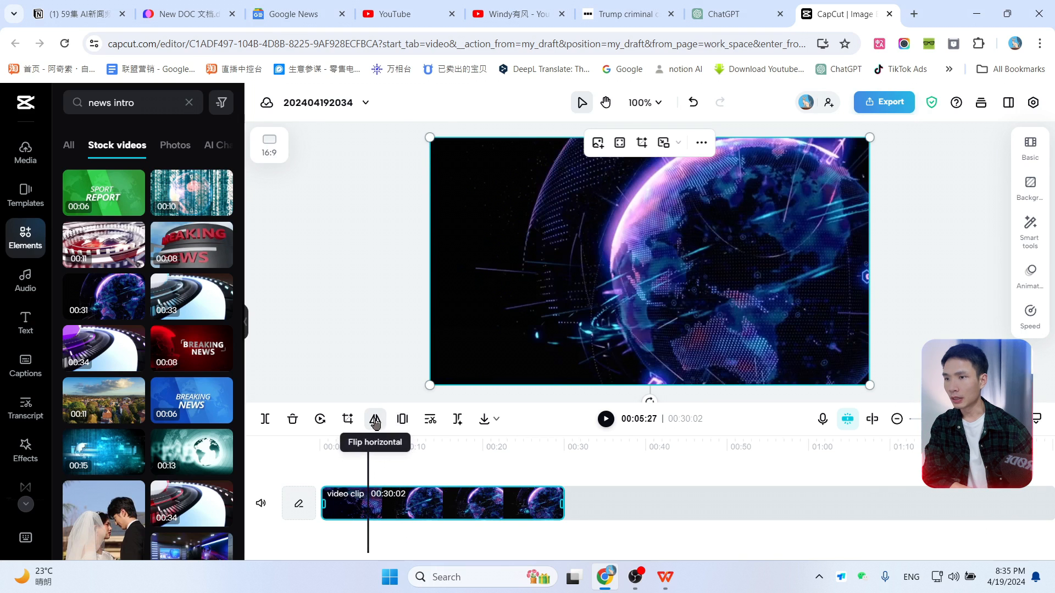
pyautogui.click(264, 418)
pyautogui.click(417, 509)
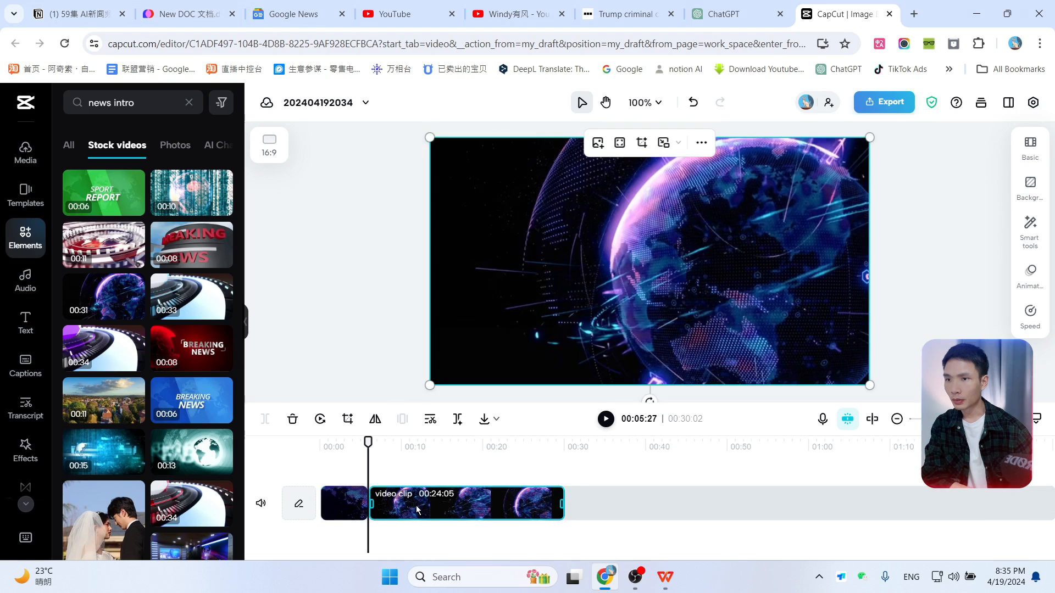
pyautogui.press('Delete')
pyautogui.moveTo(368, 443); pyautogui.dragTo(361, 442)
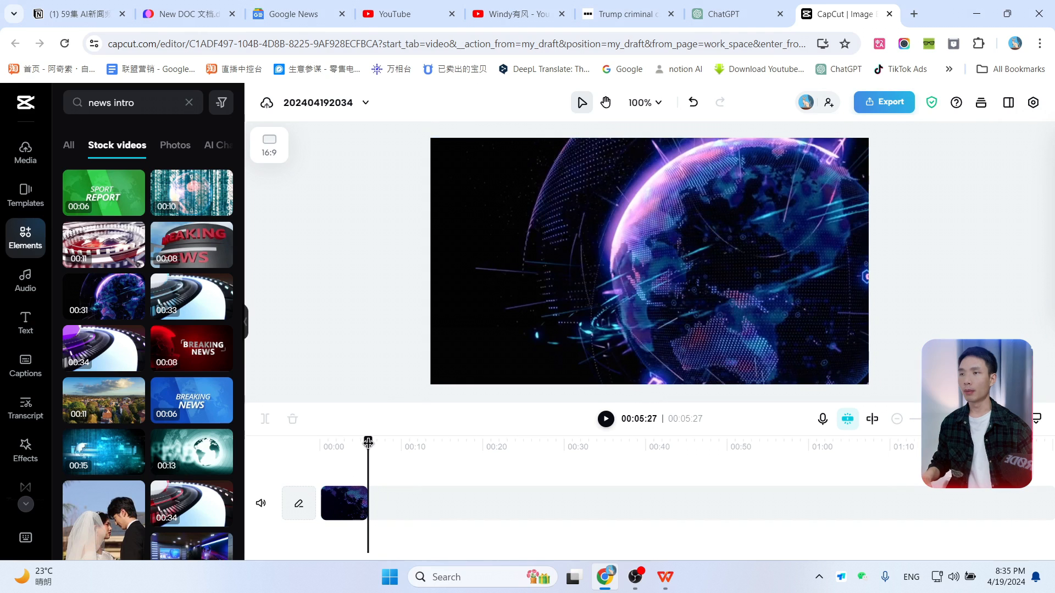
# Step: Search stock videos for "news background" and add the breaking news studio clip after the intro clip
pyautogui.click(154, 109)
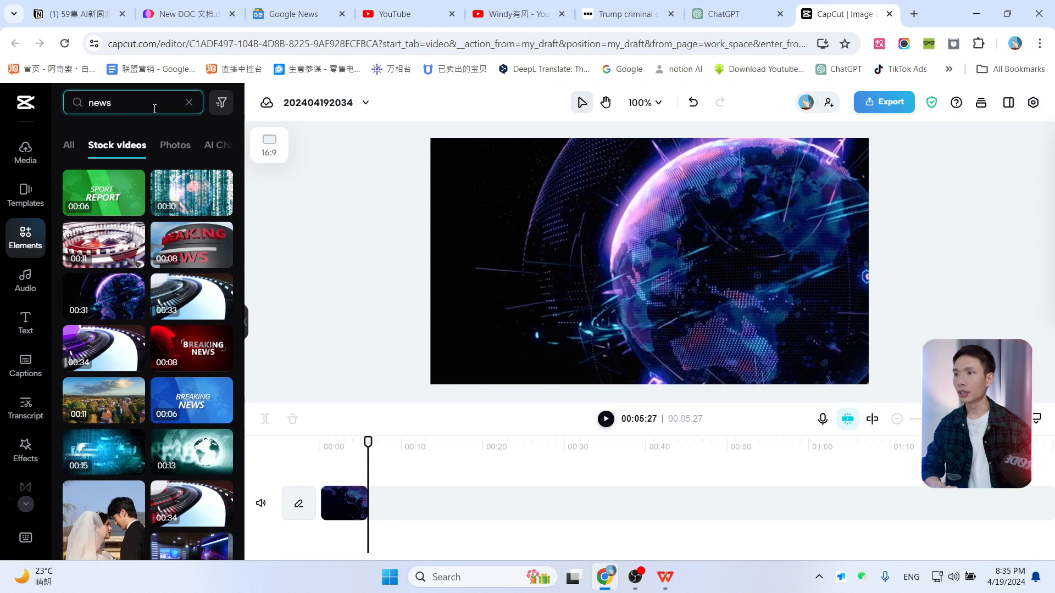
pyautogui.click(121, 156)
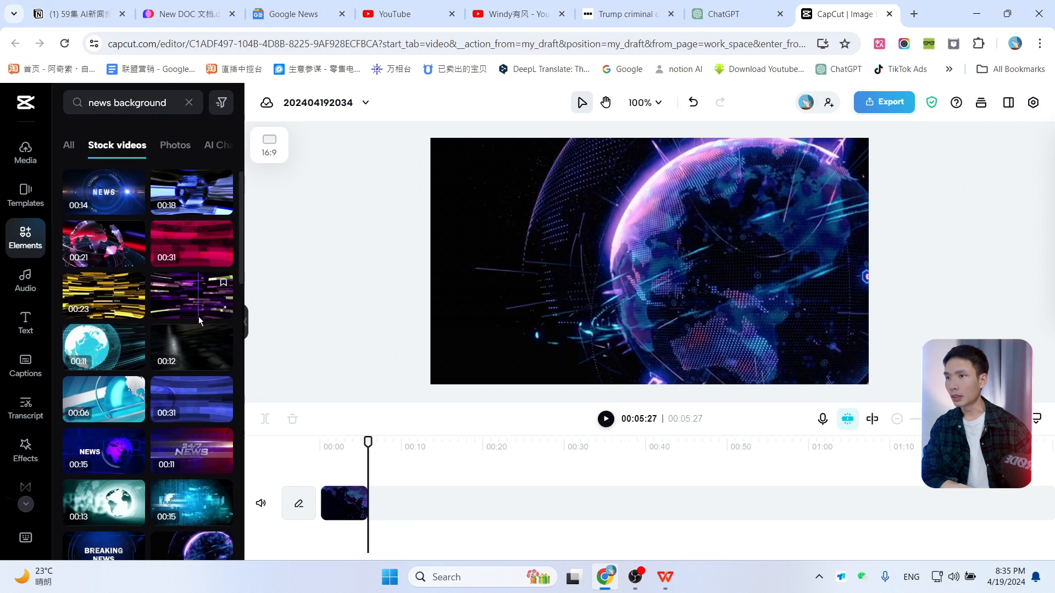
pyautogui.scroll(-1, 196, 299)
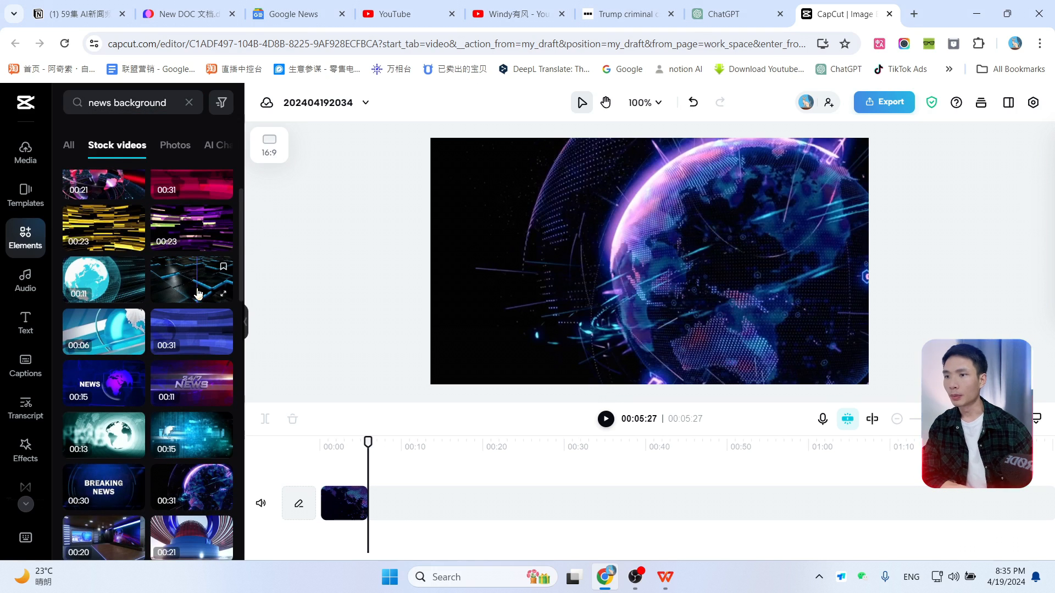
pyautogui.scroll(-1, 199, 295)
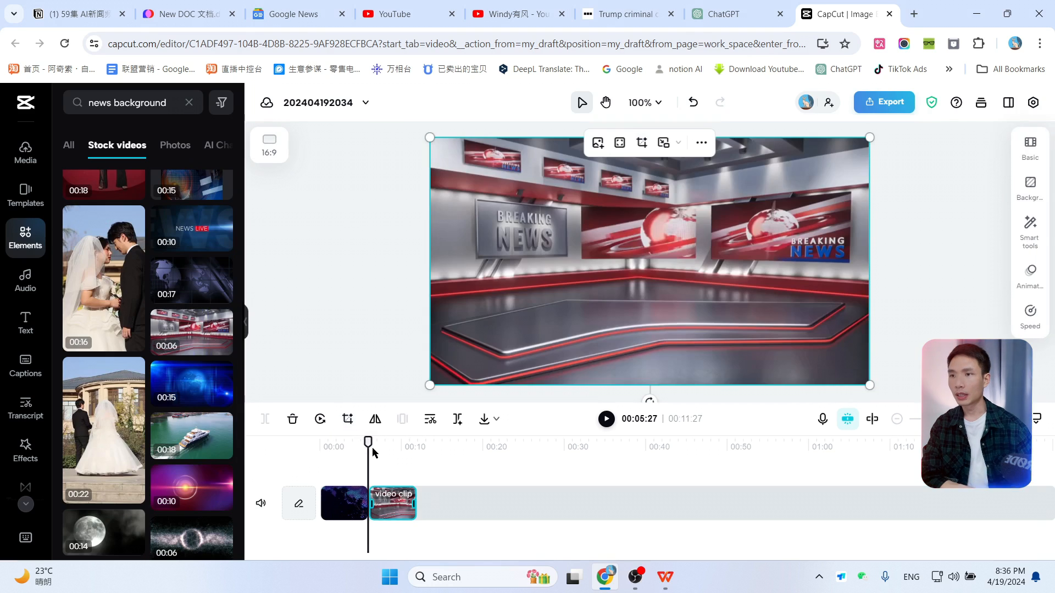
pyautogui.moveTo(372, 451); pyautogui.dragTo(404, 440)
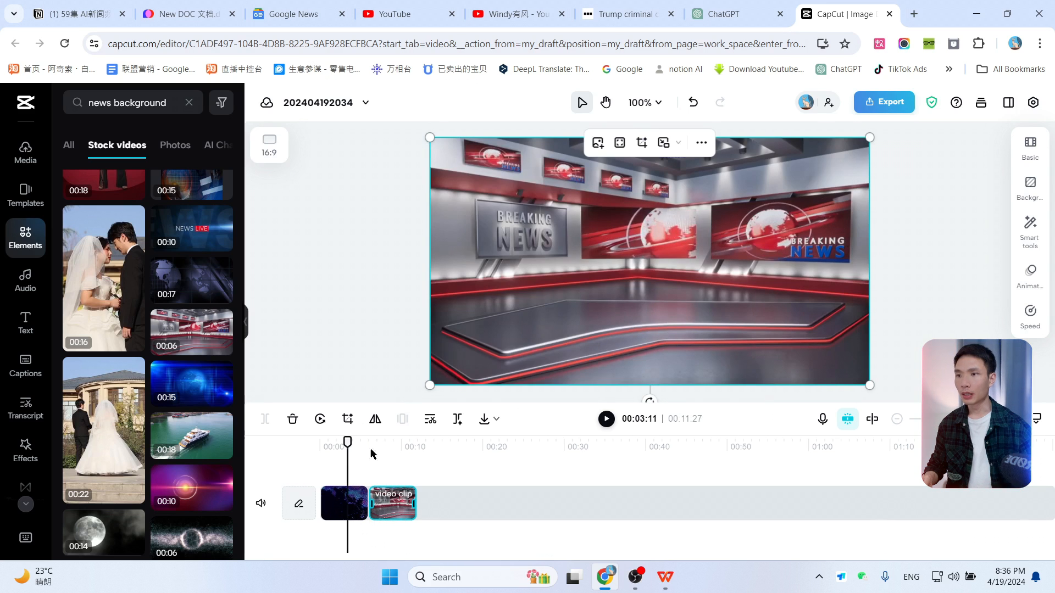
pyautogui.press('space')
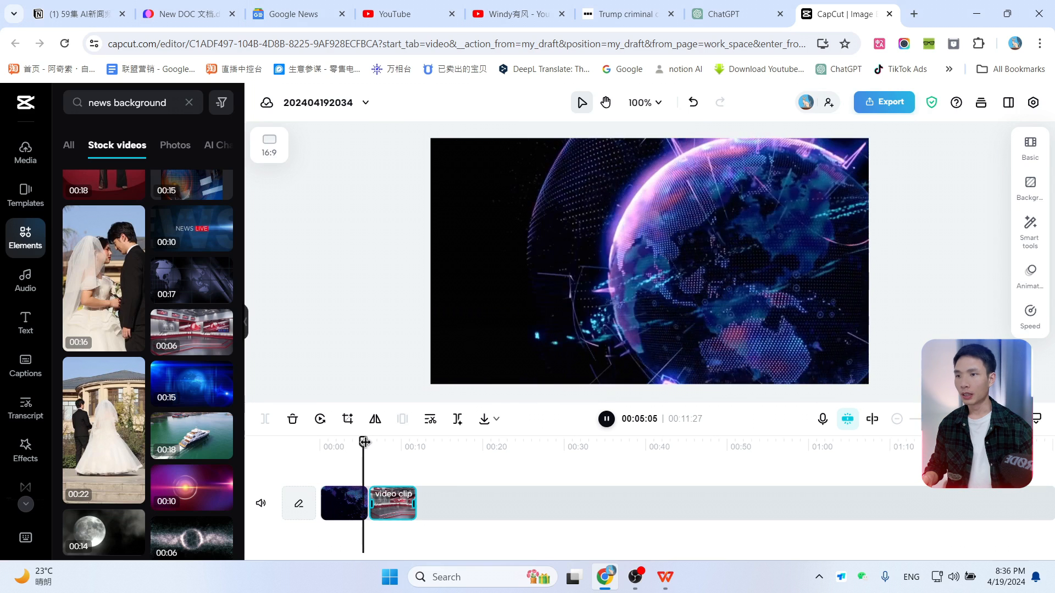
pyautogui.moveTo(370, 442)
pyautogui.mouseDown()
pyautogui.moveTo(416, 445)
pyautogui.moveTo(368, 459)
pyautogui.mouseUp()
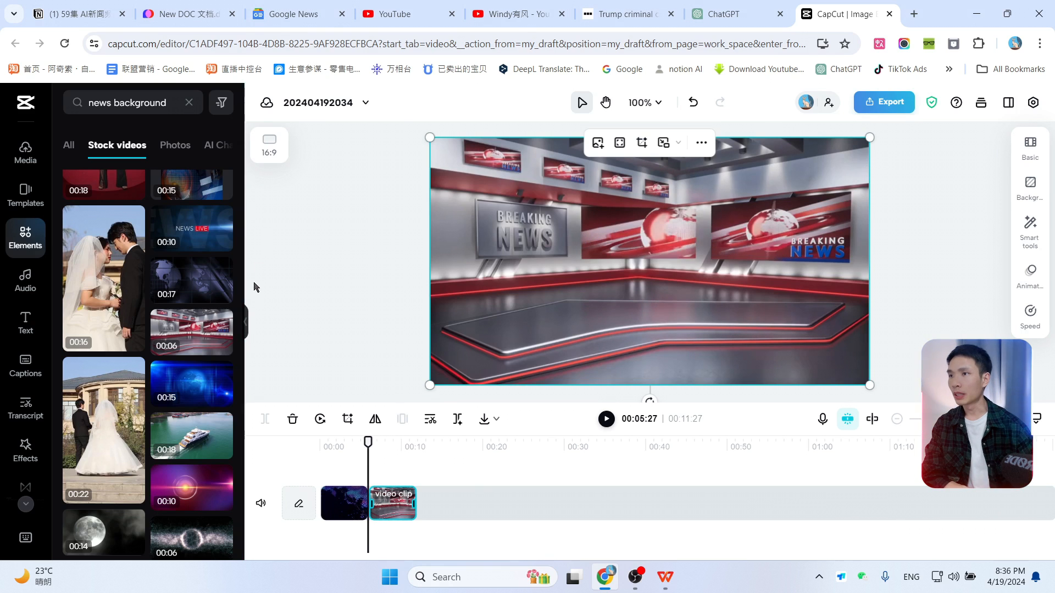
# Step: Add the Dom-Standing 3 AI character on a track above the news clips, overlaying the studio background
pyautogui.click(189, 105)
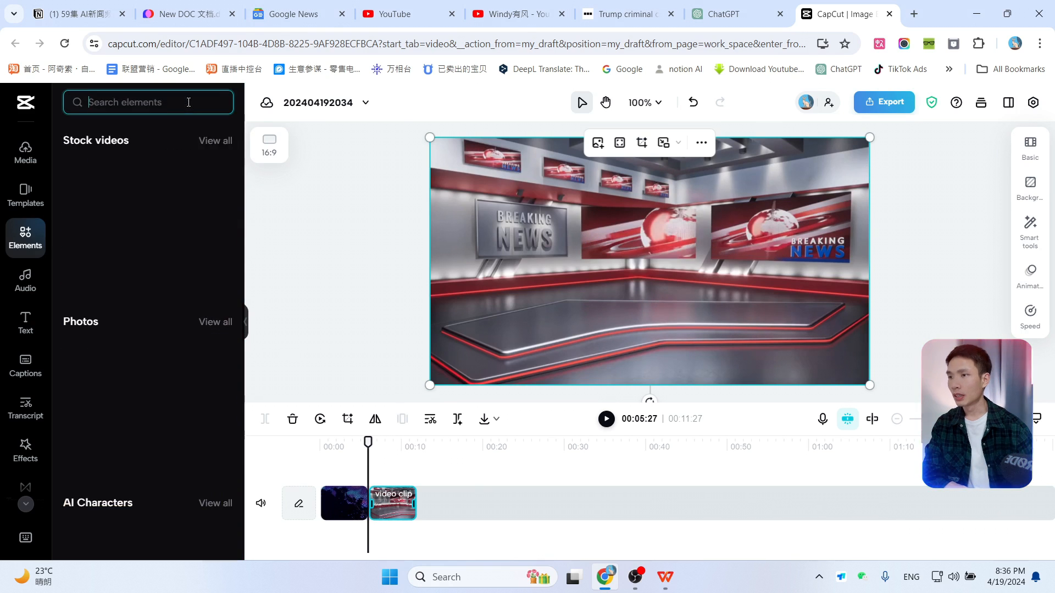
pyautogui.scroll(-5, 107, 310)
pyautogui.scroll(1, 108, 311)
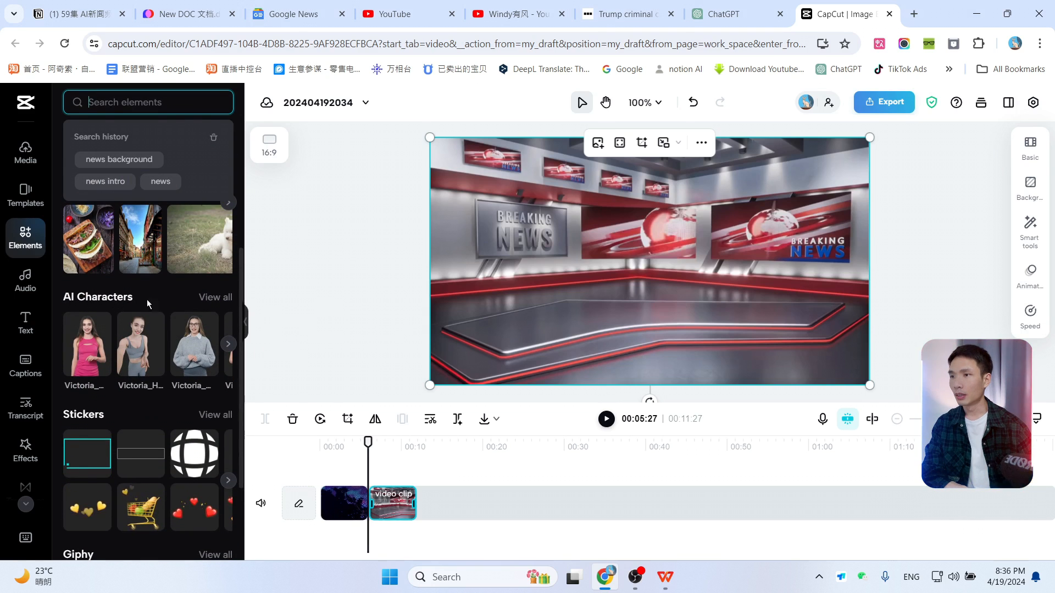
pyautogui.click(214, 297)
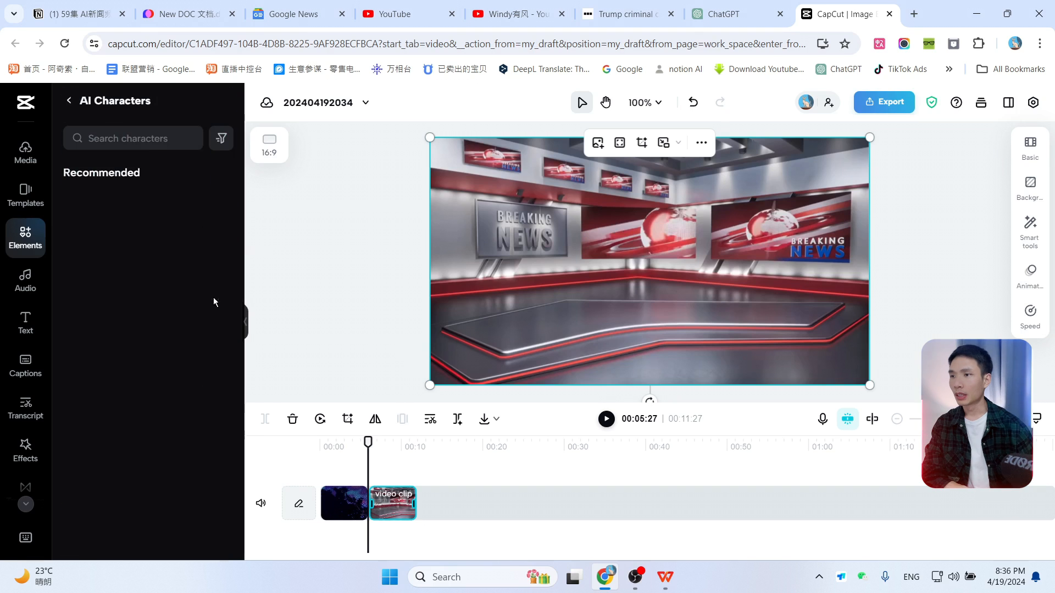
pyautogui.scroll(-5, 213, 430)
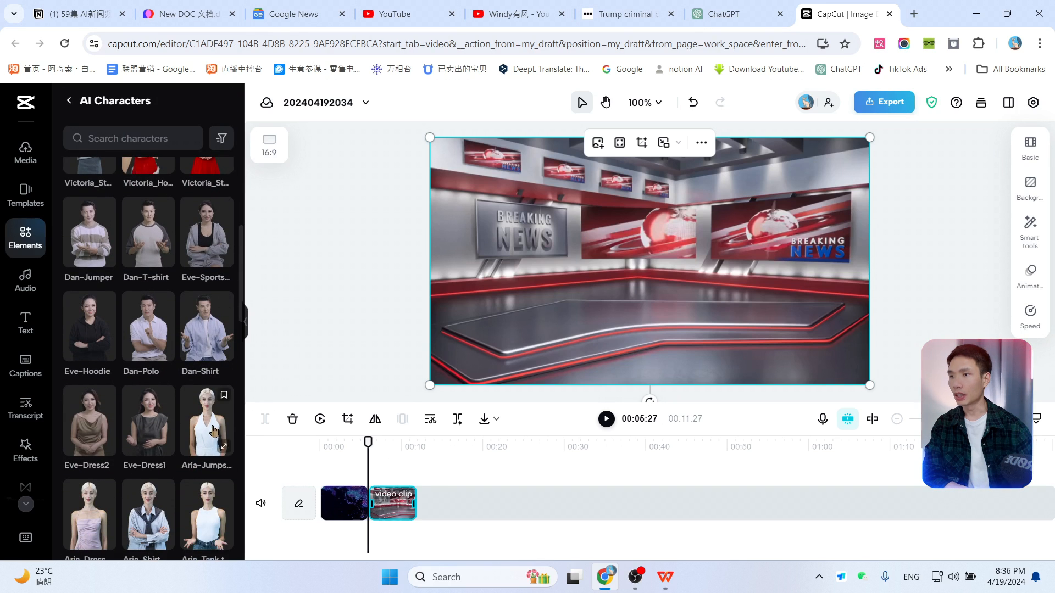
pyautogui.scroll(-7, 214, 430)
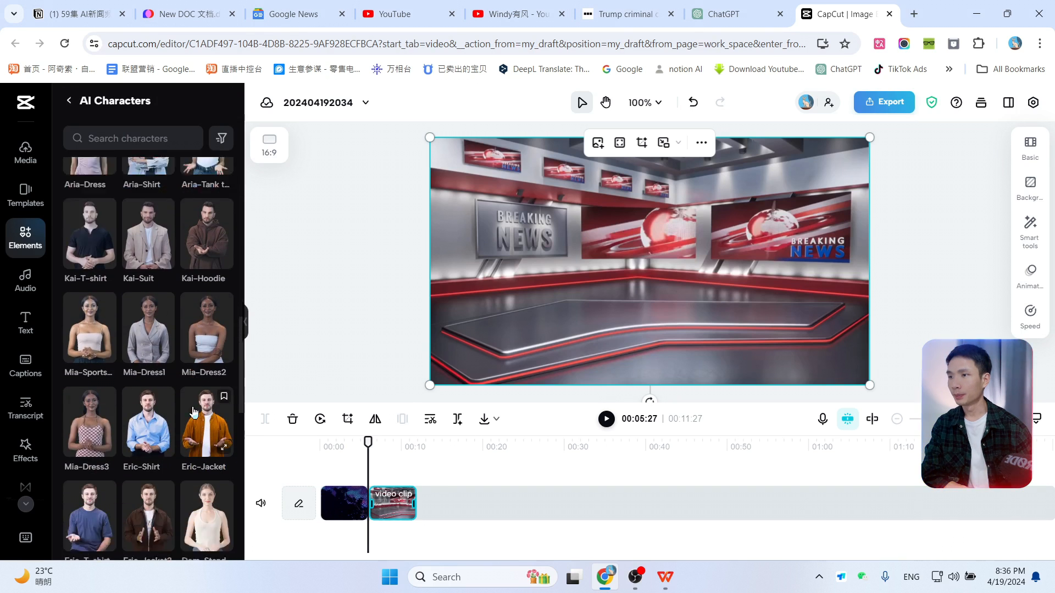
pyautogui.scroll(-5, 194, 411)
pyautogui.click(165, 393)
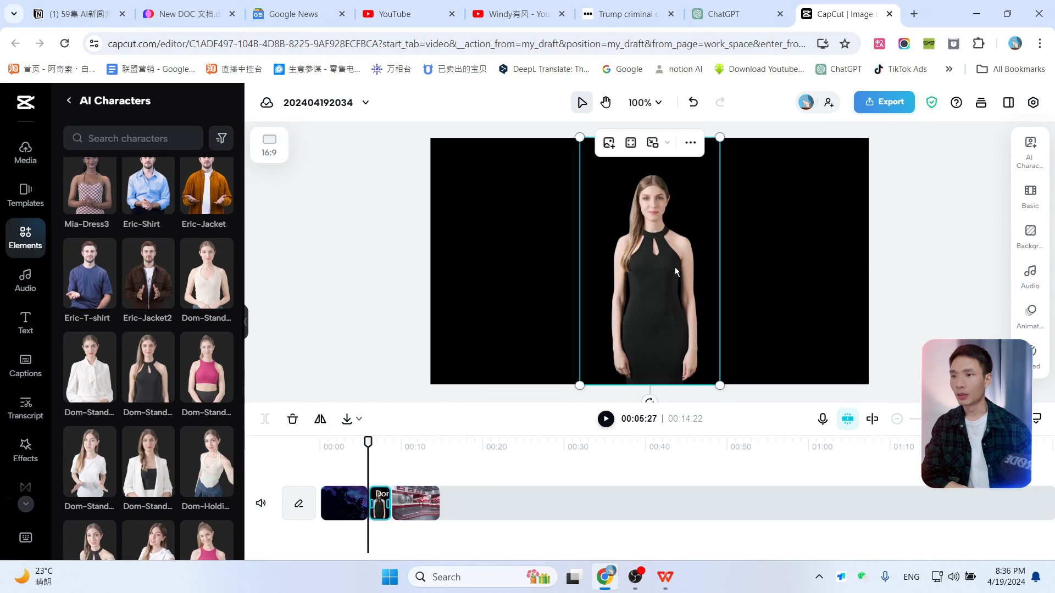
pyautogui.moveTo(387, 504); pyautogui.dragTo(377, 437)
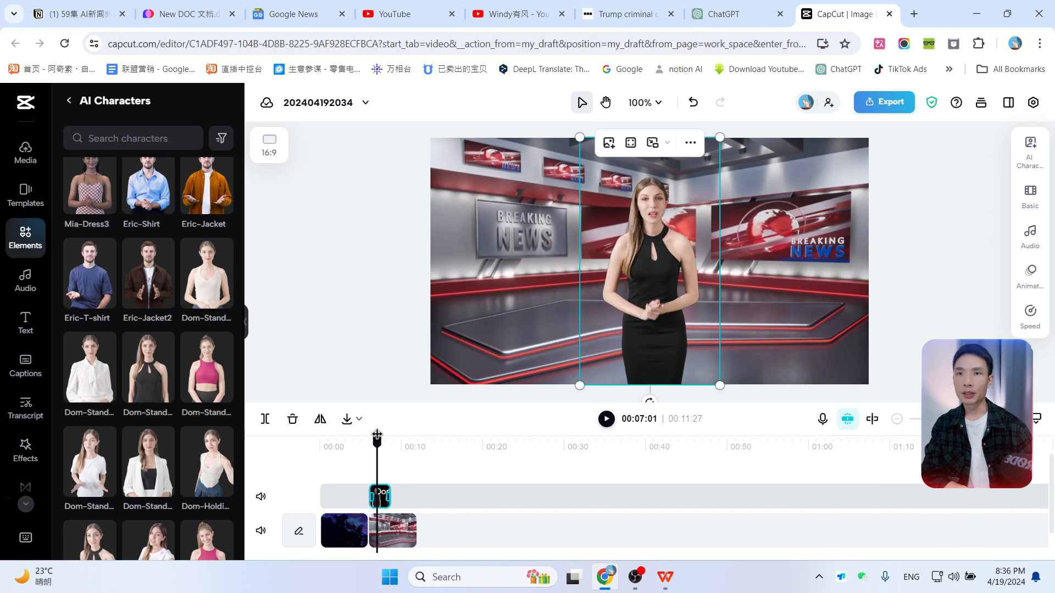
# Step: Open the character's AI settings and try the Close up, Circle frame, Half body and Full body frames
pyautogui.click(1030, 146)
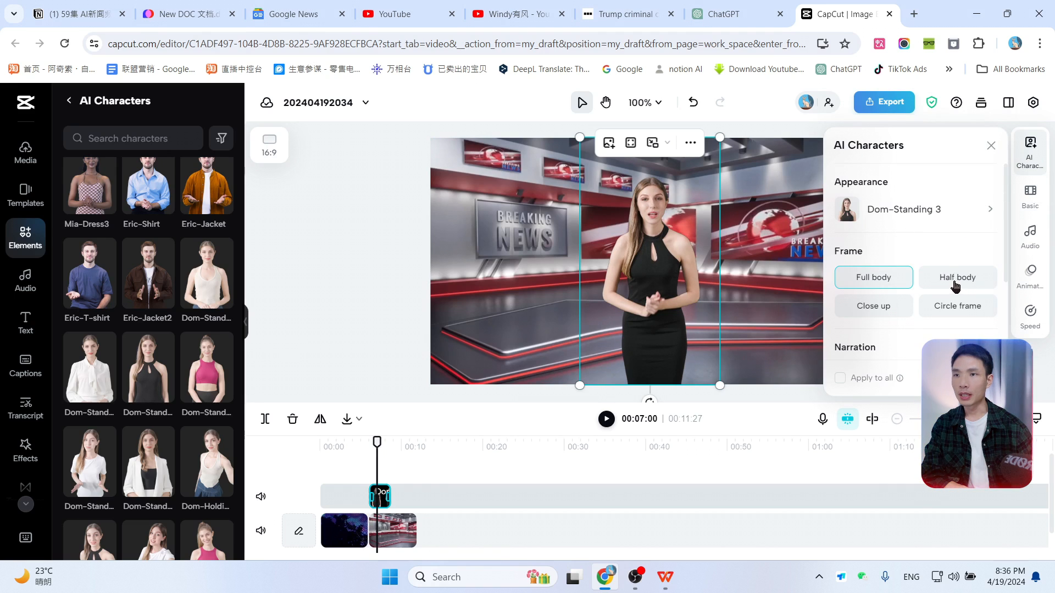
pyautogui.click(869, 285)
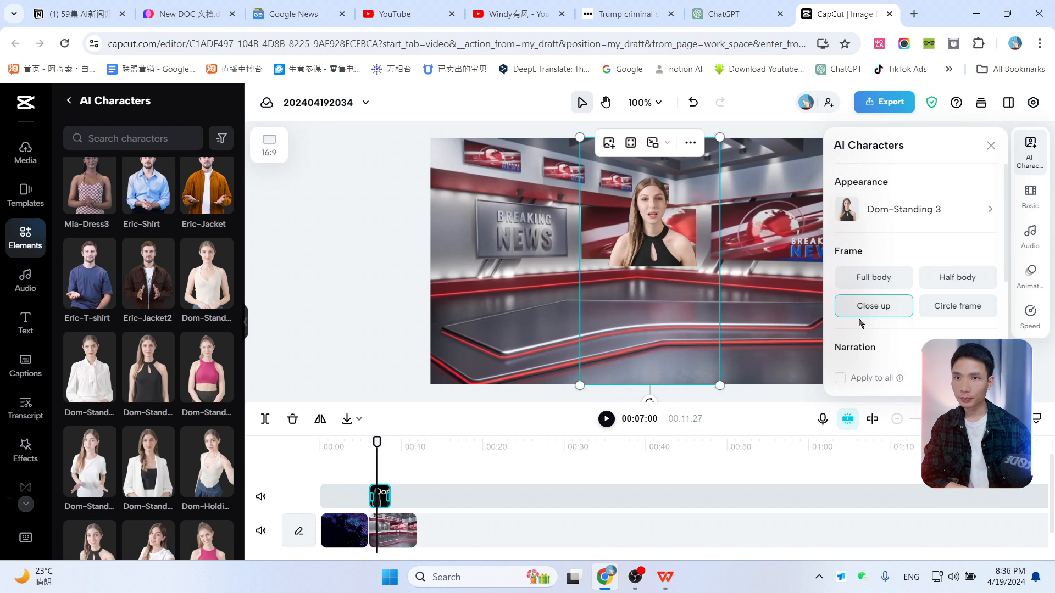
pyautogui.click(955, 316)
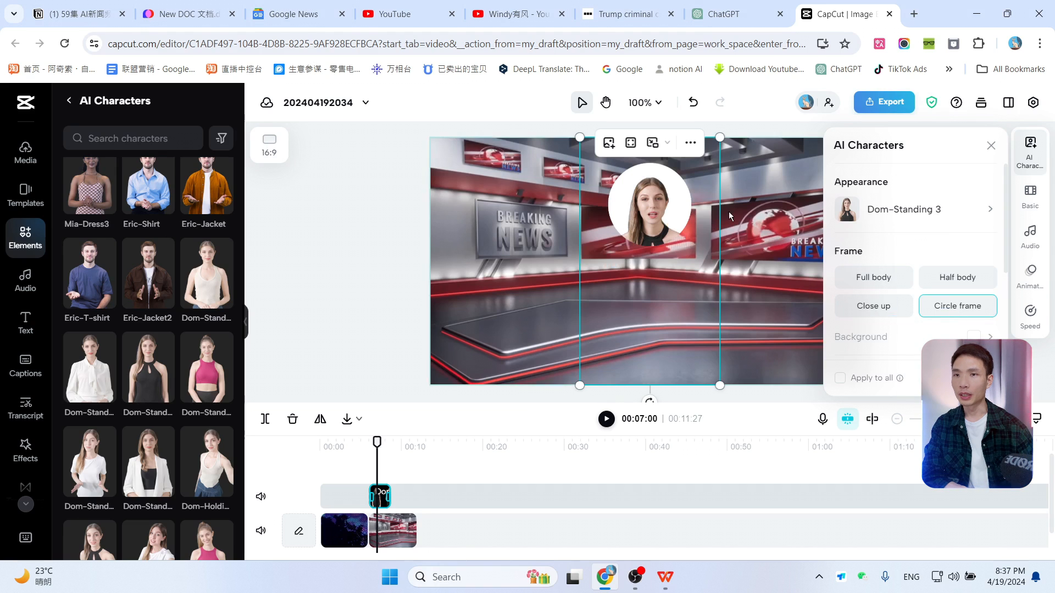
pyautogui.click(881, 276)
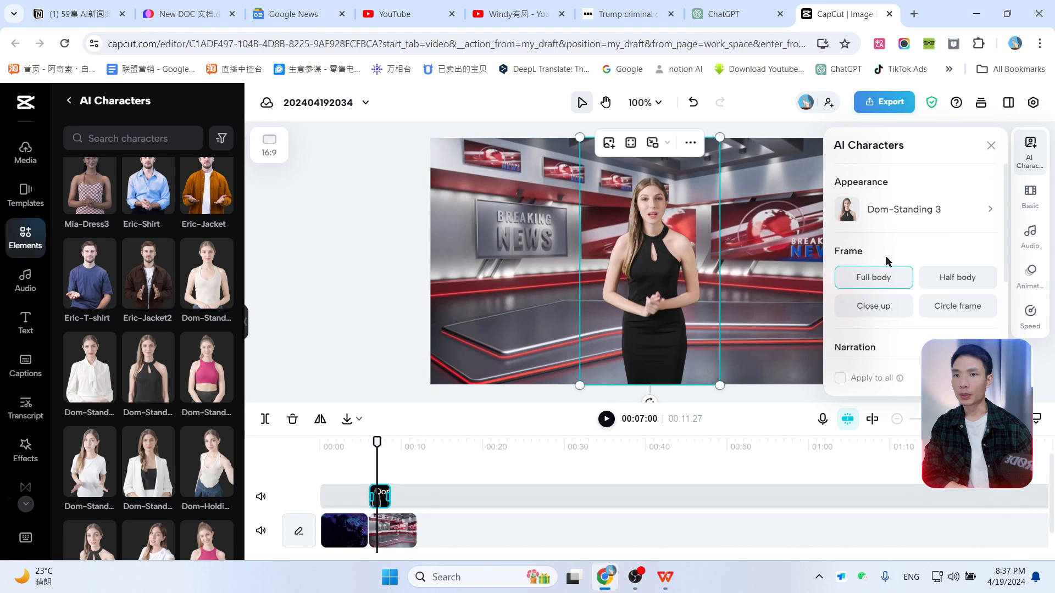
pyautogui.click(956, 278)
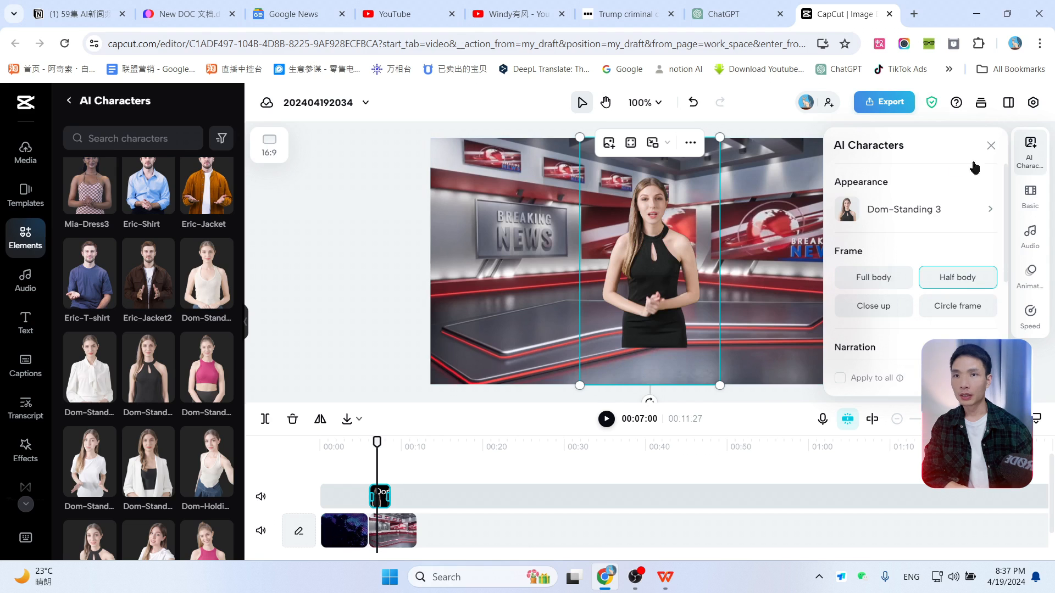
pyautogui.click(990, 145)
pyautogui.click(1030, 149)
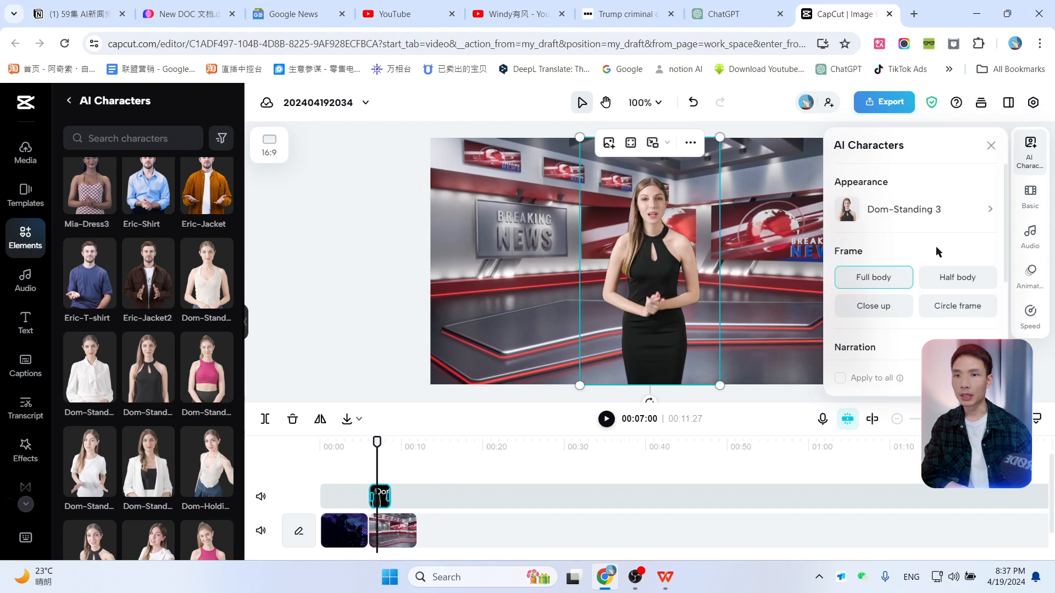
# Step: Set the presenter to the Half body frame, then enlarge her and move her to the right side of the studio
pyautogui.click(952, 283)
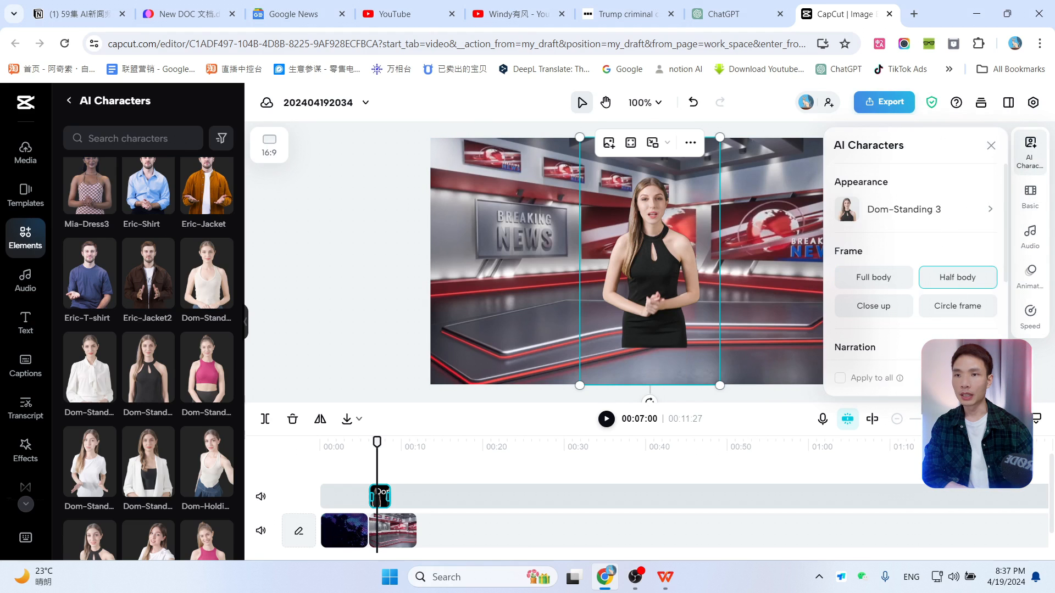
pyautogui.click(740, 277)
pyautogui.moveTo(722, 386); pyautogui.dragTo(819, 476)
pyautogui.moveTo(692, 327); pyautogui.dragTo(736, 295)
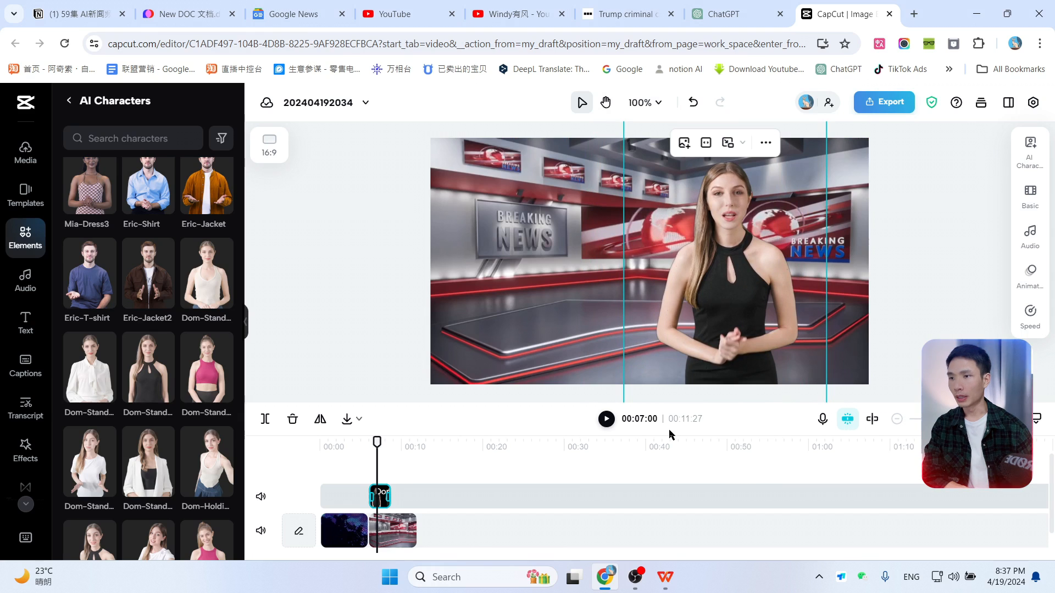
# Step: Preview the presenter over the studio background, including in full screen
pyautogui.moveTo(374, 442); pyautogui.dragTo(371, 442)
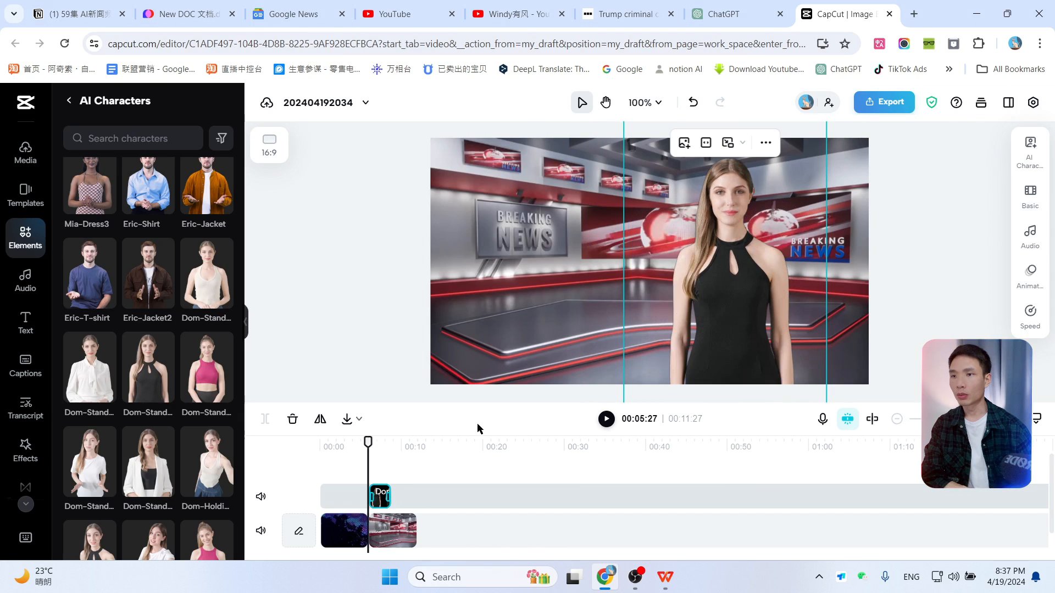
pyautogui.click(606, 419)
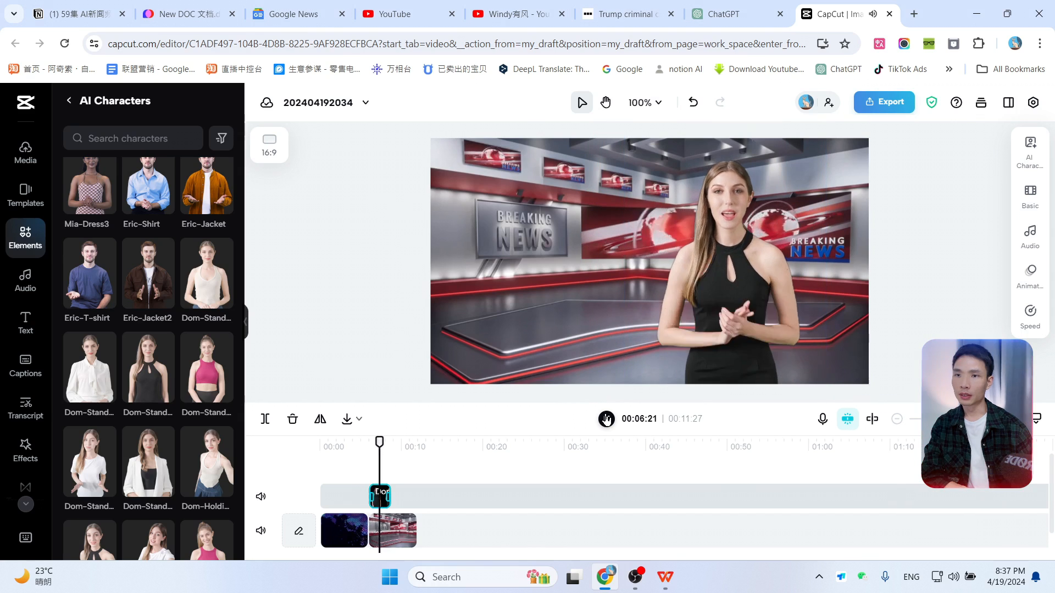
pyautogui.click(606, 419)
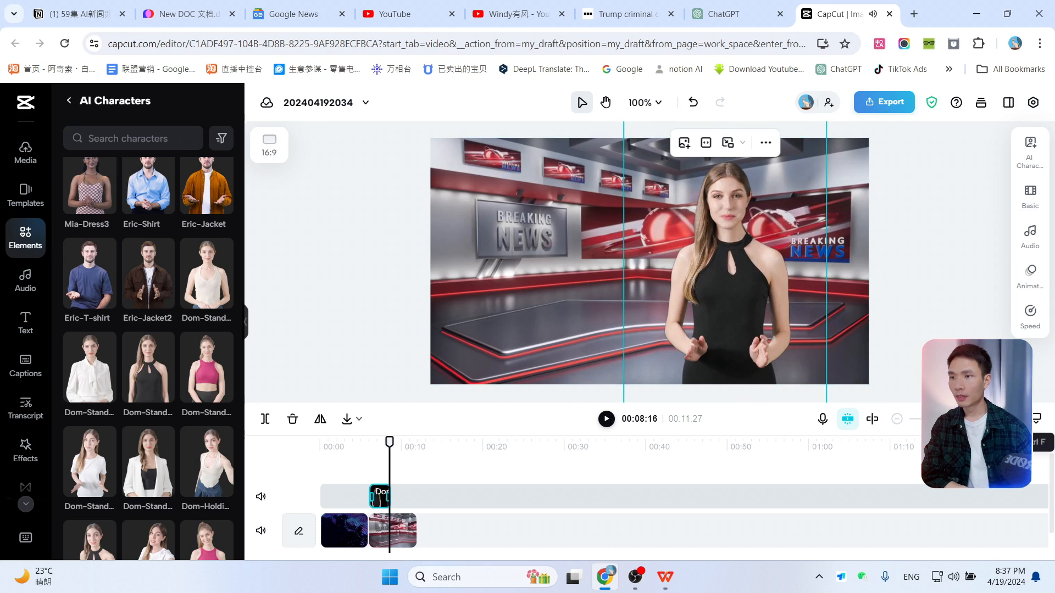
pyautogui.moveTo(392, 440); pyautogui.dragTo(374, 441)
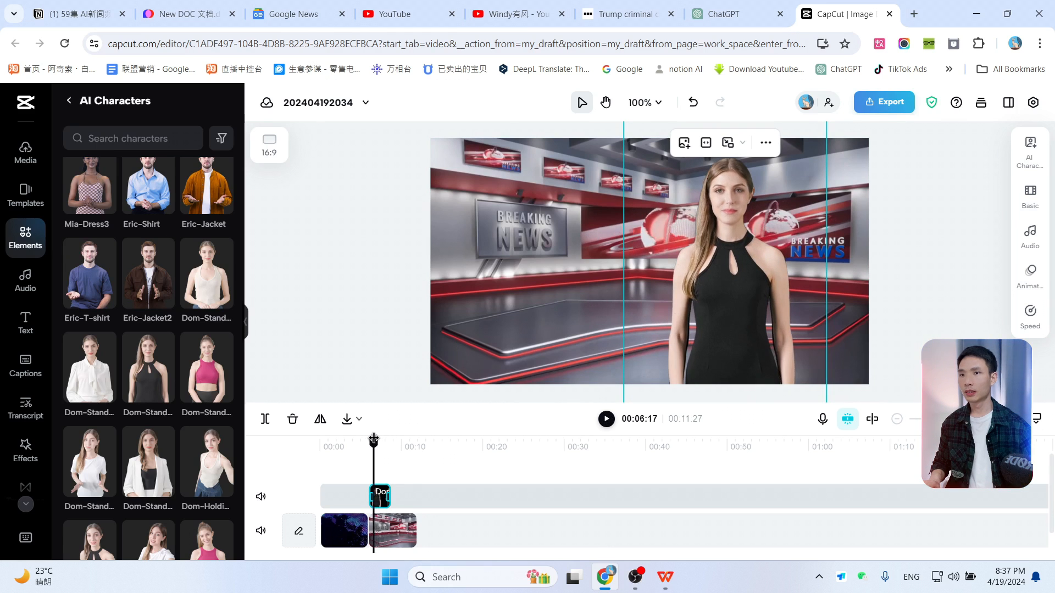
pyautogui.click(1036, 418)
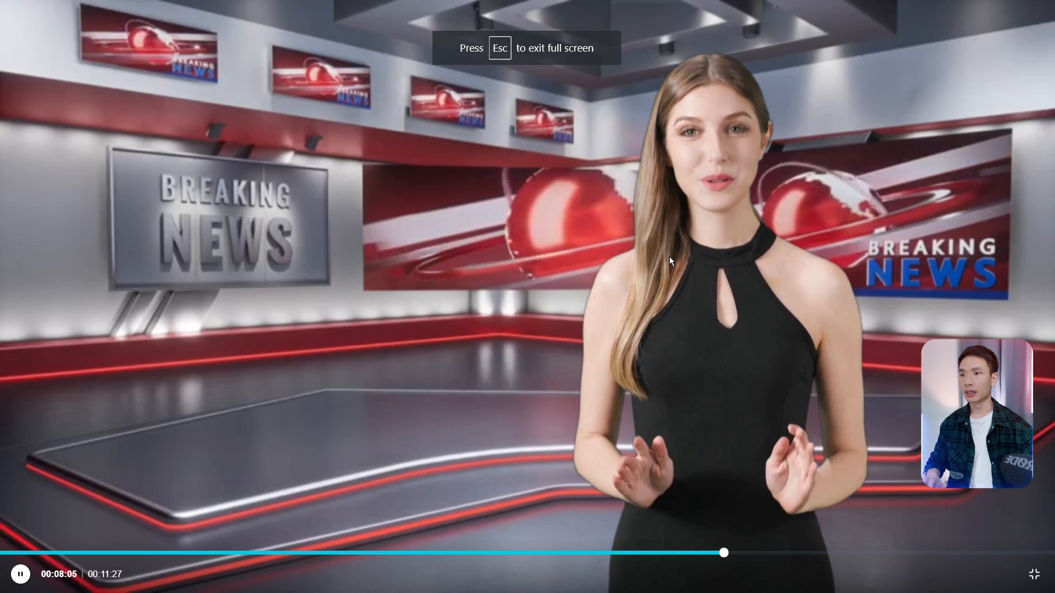
pyautogui.press('Escape')
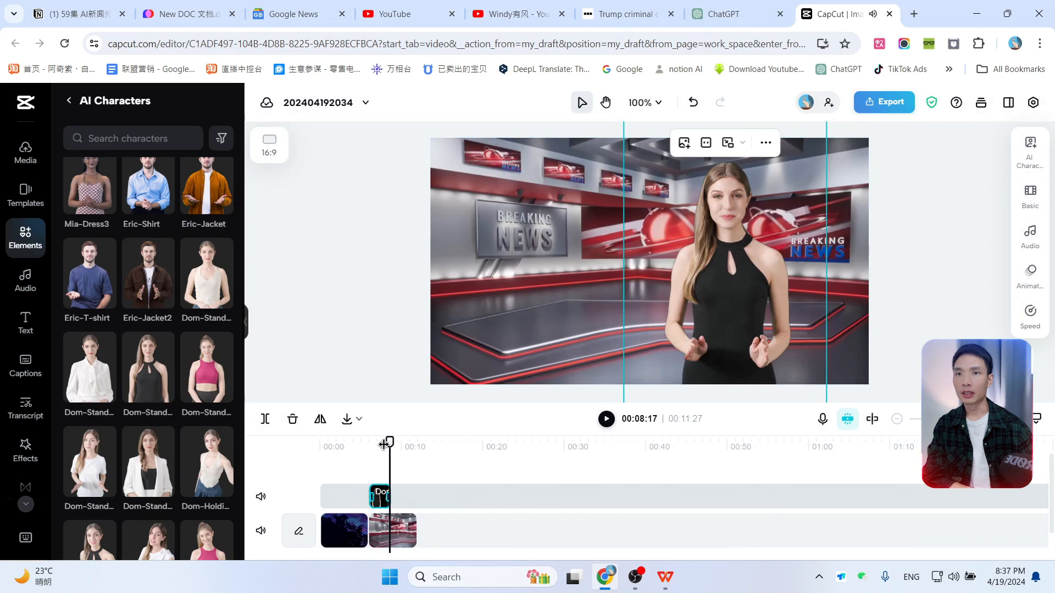
pyautogui.moveTo(383, 445); pyautogui.dragTo(374, 442)
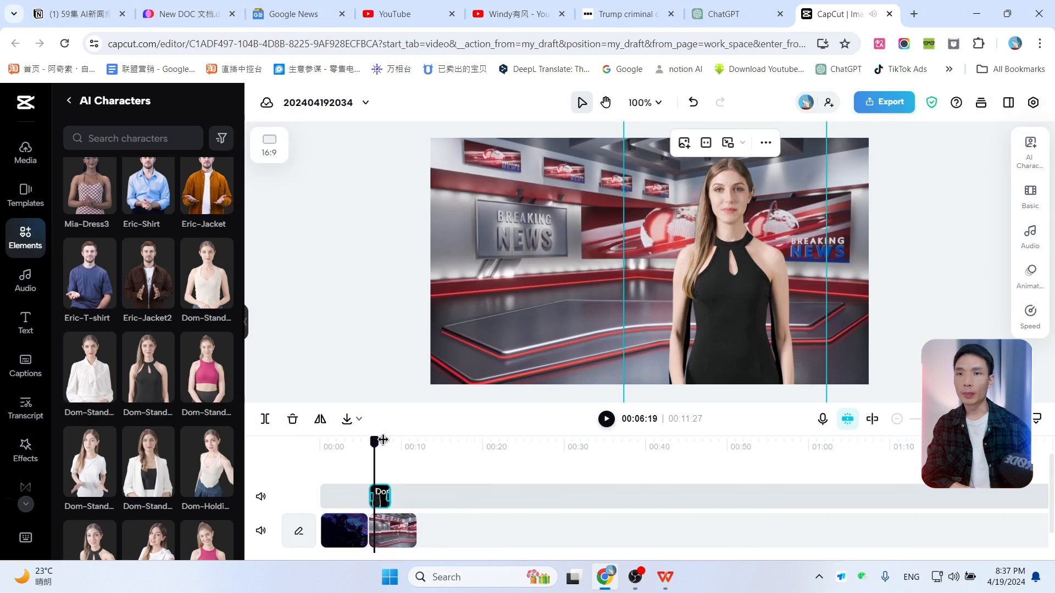
# Step: Try swapping the presenter's appearance to other characters such as Dom-Standing 5
pyautogui.click(1031, 149)
pyautogui.click(937, 213)
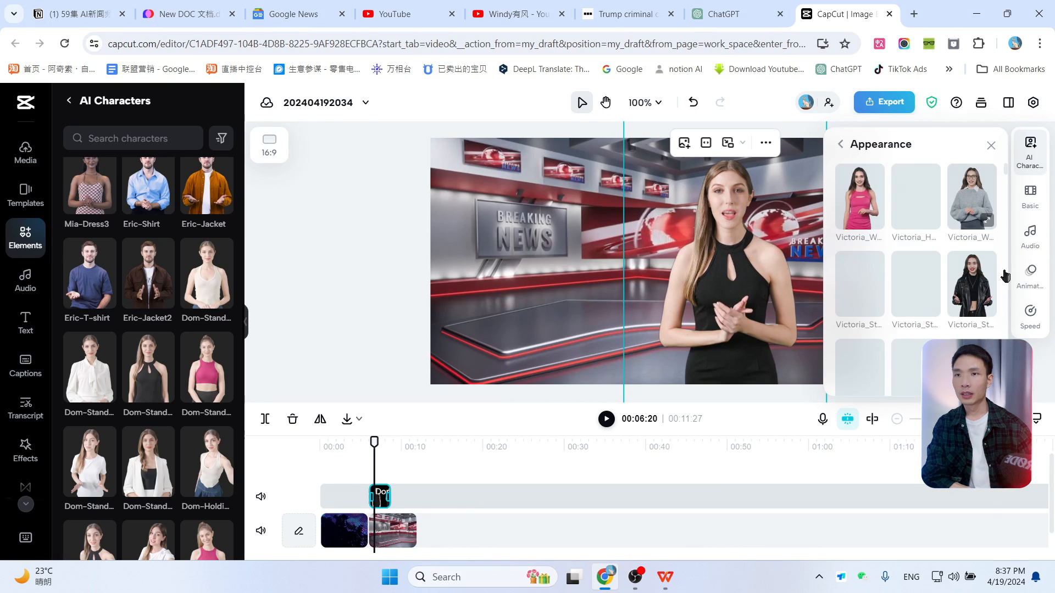
pyautogui.scroll(-5, 914, 298)
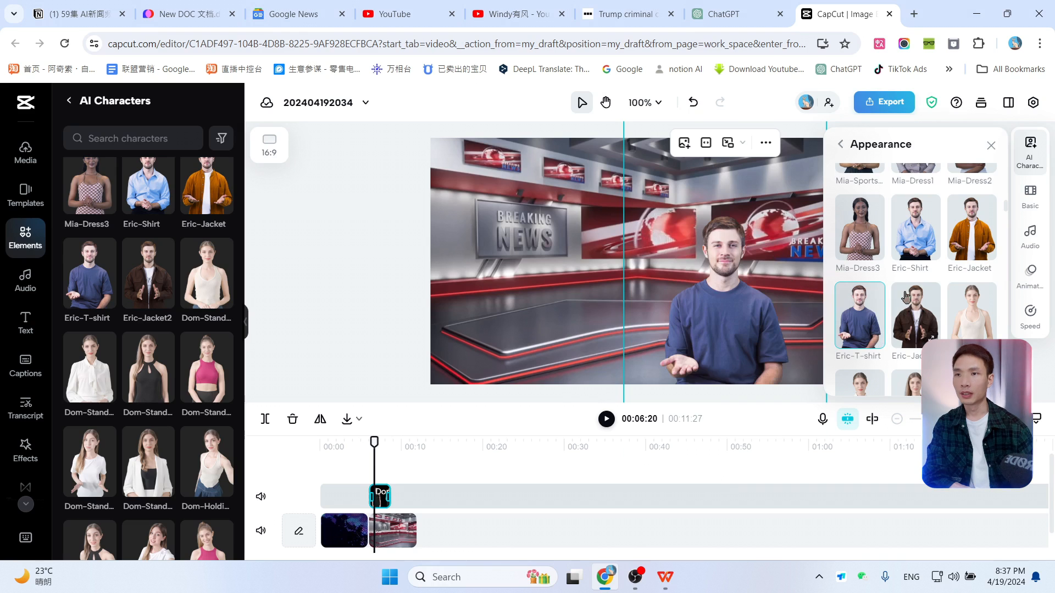
pyautogui.click(975, 311)
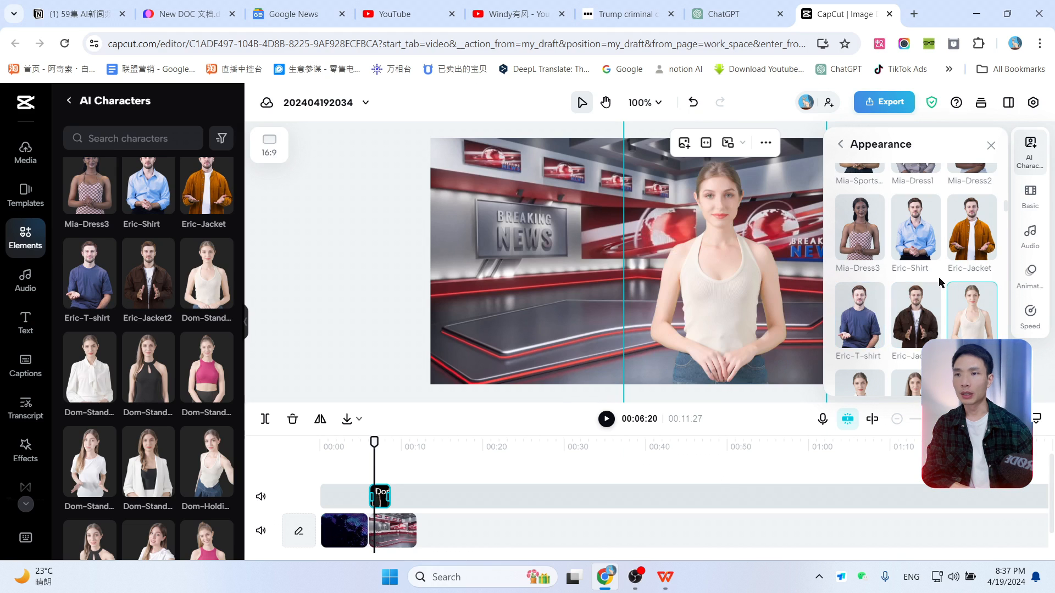
pyautogui.scroll(-3, 942, 289)
pyautogui.click(937, 286)
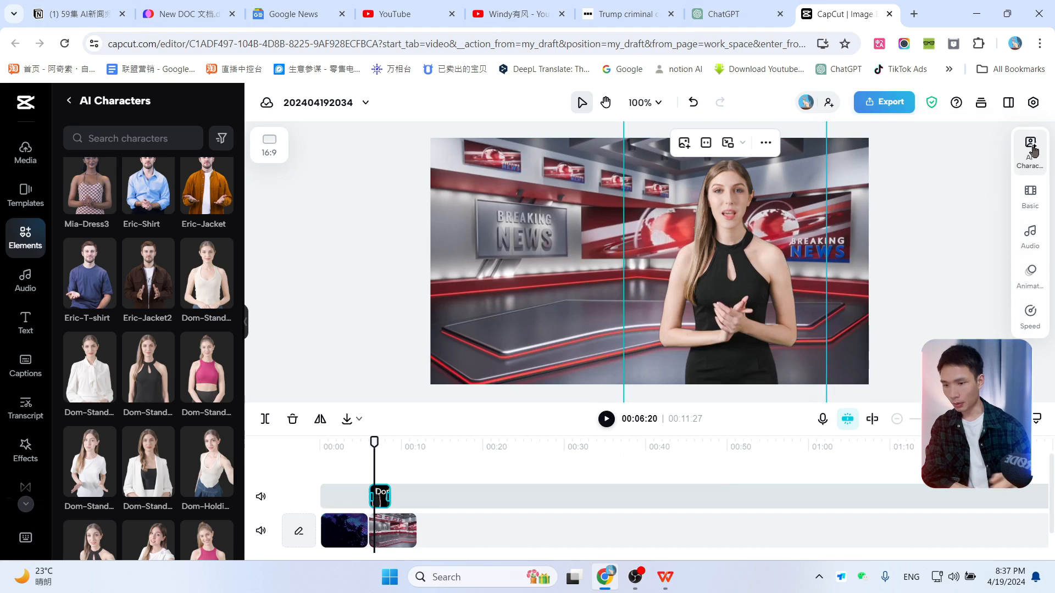
pyautogui.click(1032, 150)
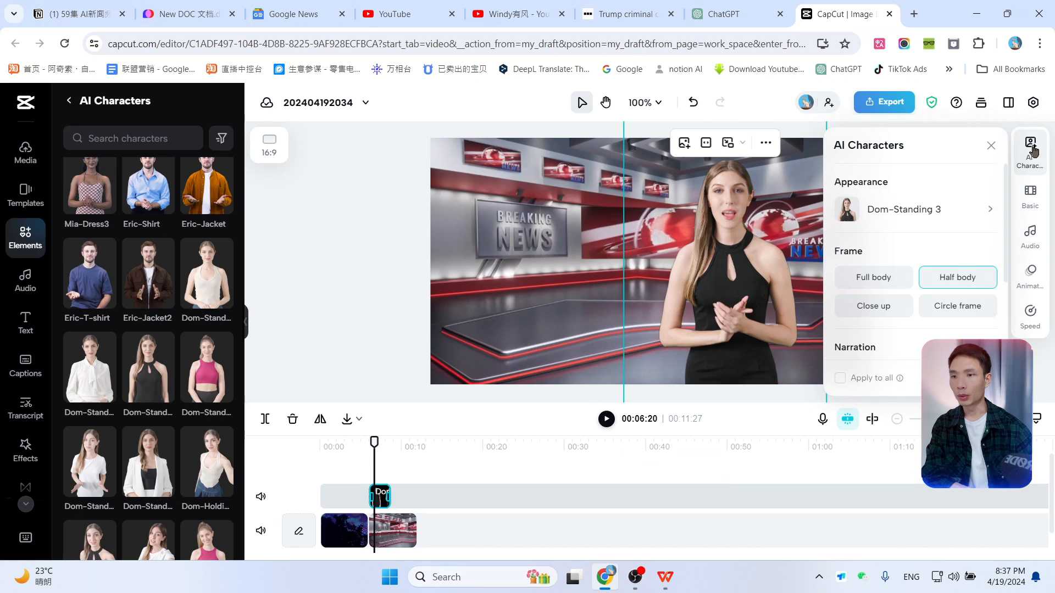
# Step: Switch to the WPS document and select the first summary paragraph about the jury selection to copy it
pyautogui.click(664, 577)
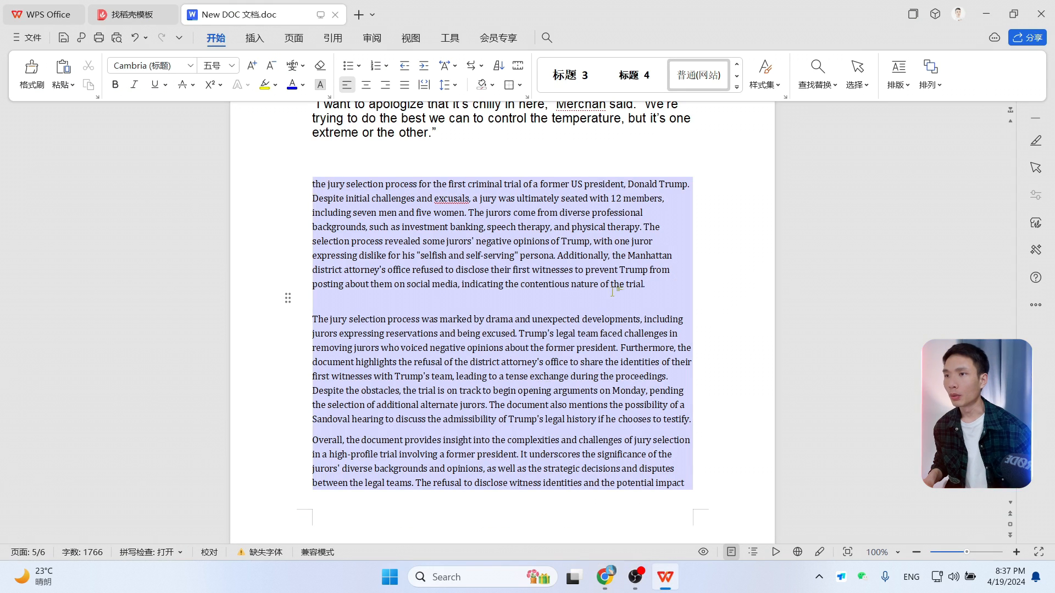
pyautogui.moveTo(648, 283); pyautogui.dragTo(314, 187)
pyautogui.click(986, 14)
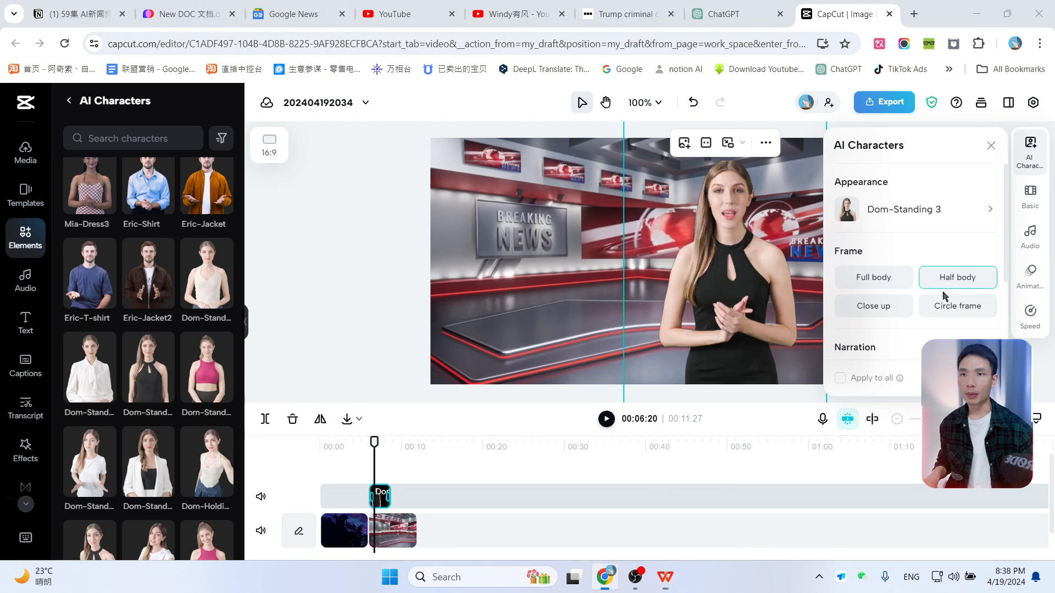
# Step: Replace the presenter's narration text with the pasted jury selection summary paragraph
pyautogui.scroll(-2, 926, 331)
pyautogui.click(881, 262)
pyautogui.hotkey('ctrl', 'a')
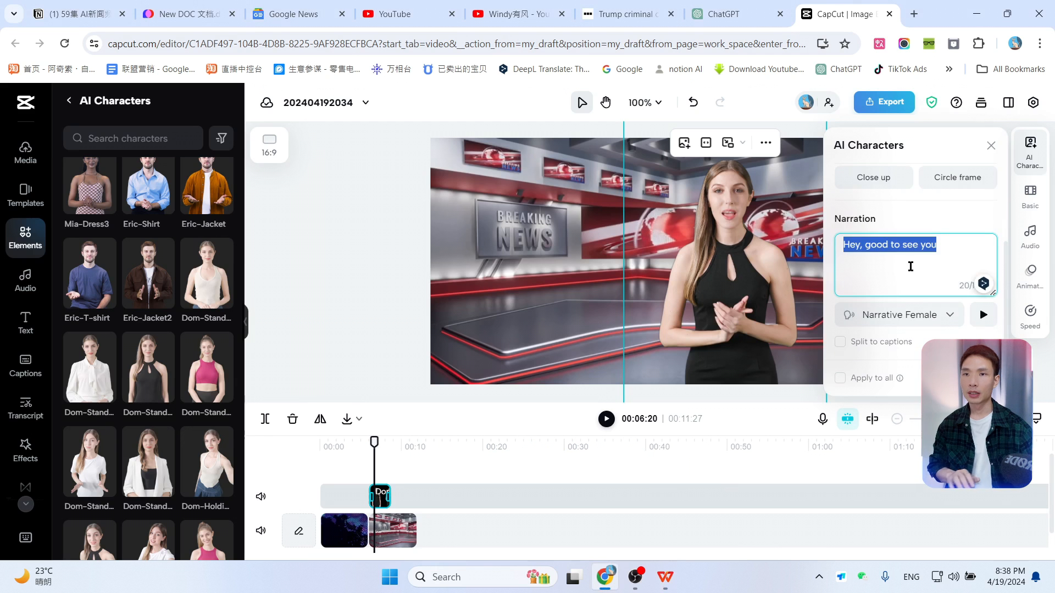
pyautogui.hotkey('ctrl', 'v')
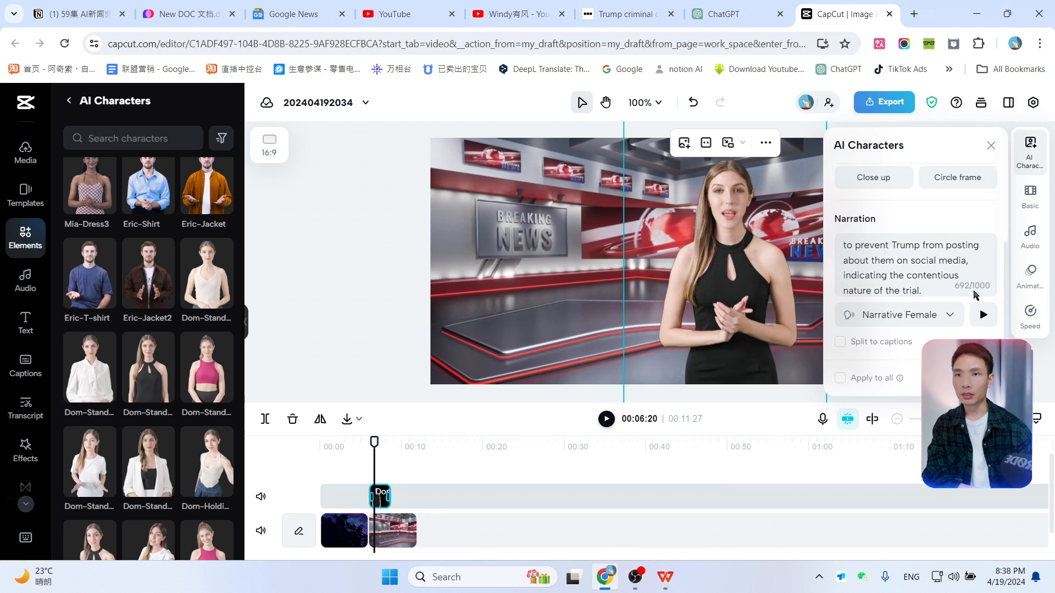
pyautogui.click(930, 275)
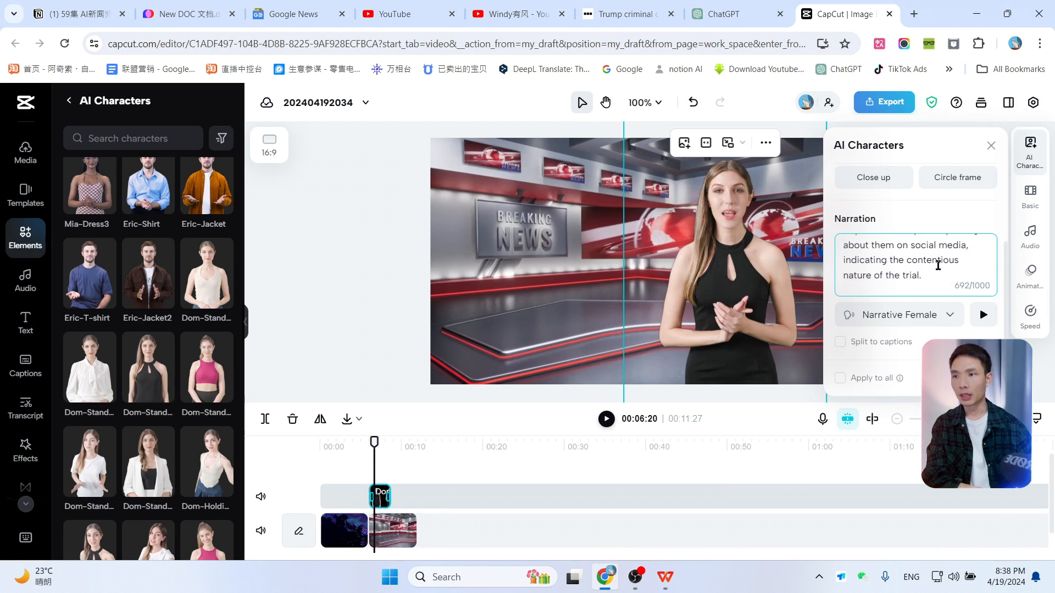
pyautogui.scroll(-1, 937, 264)
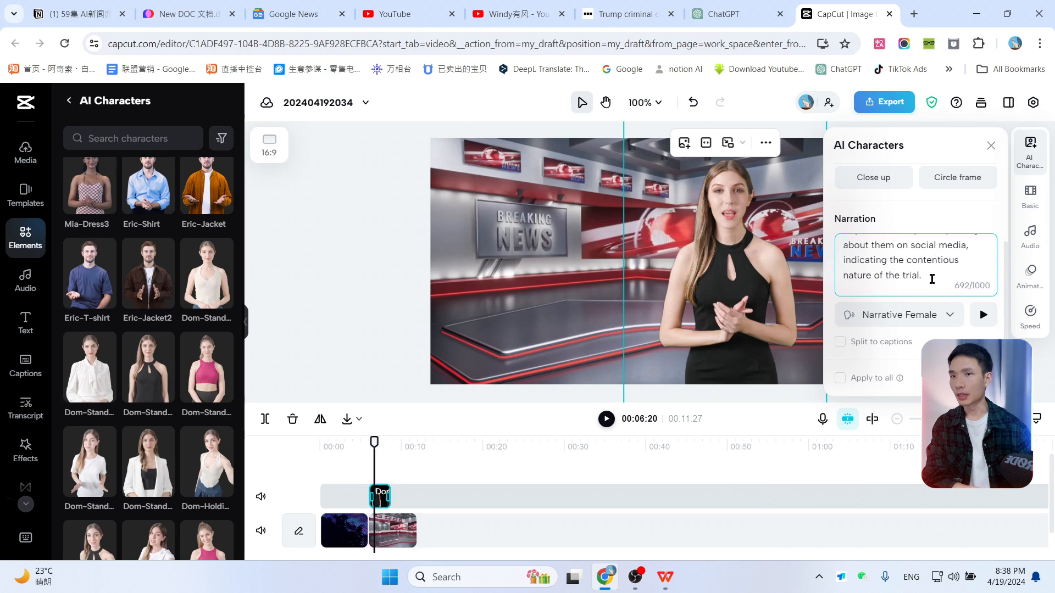
# Step: Browse the narration voices, preview Energetic Female and select it as the presenter's voice
pyautogui.click(949, 317)
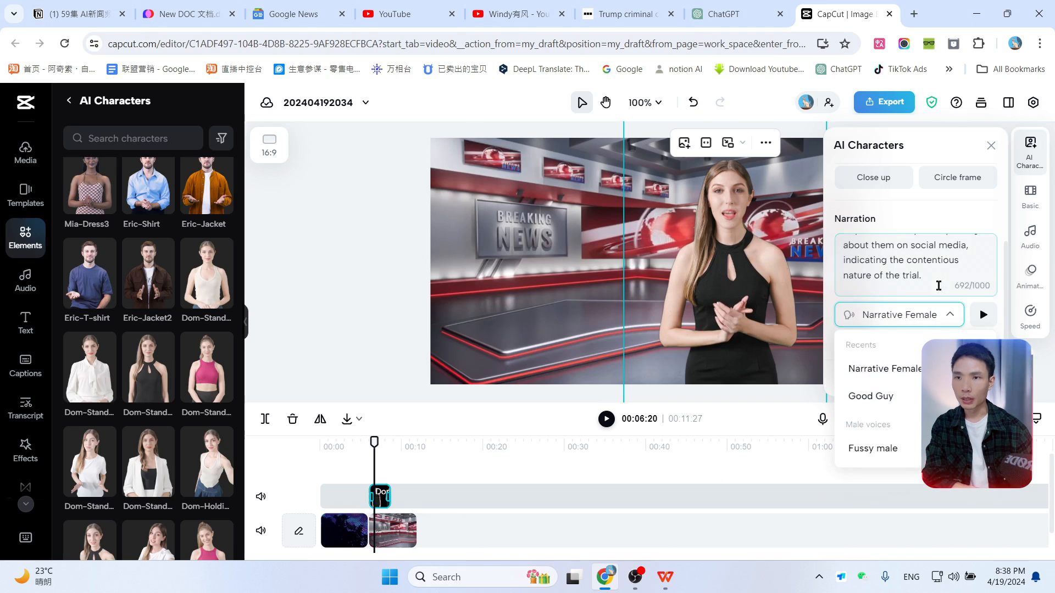
pyautogui.scroll(-1, 901, 388)
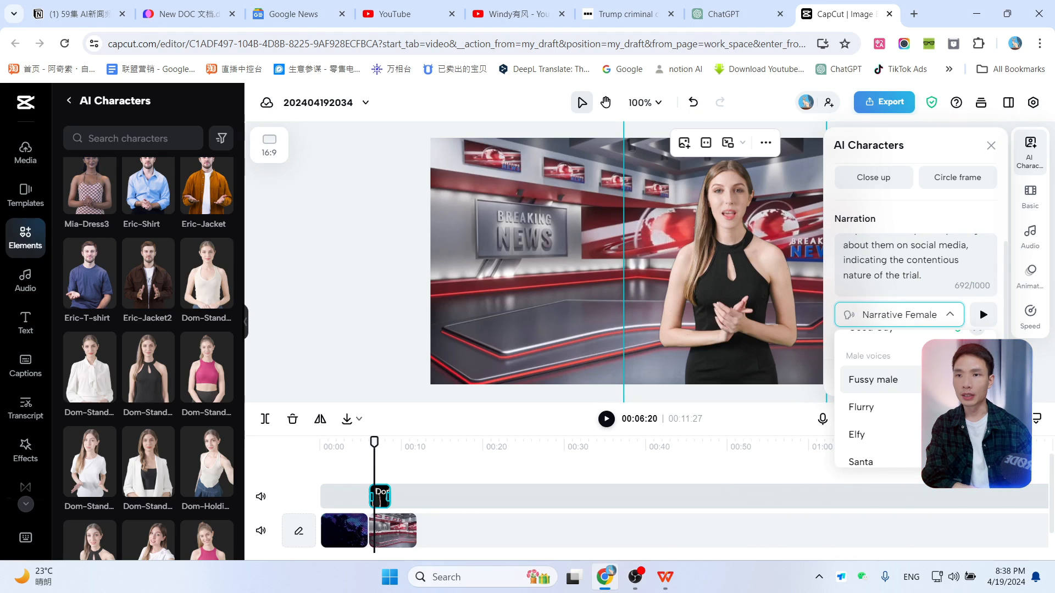
pyautogui.scroll(-1, 878, 393)
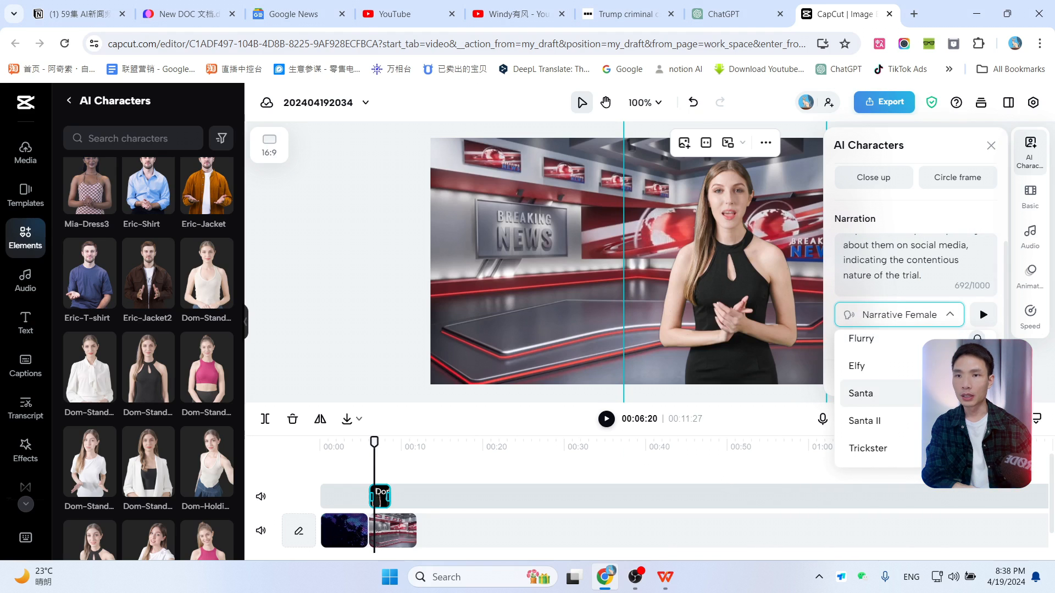
pyautogui.scroll(-1, 879, 393)
pyautogui.scroll(5, 879, 394)
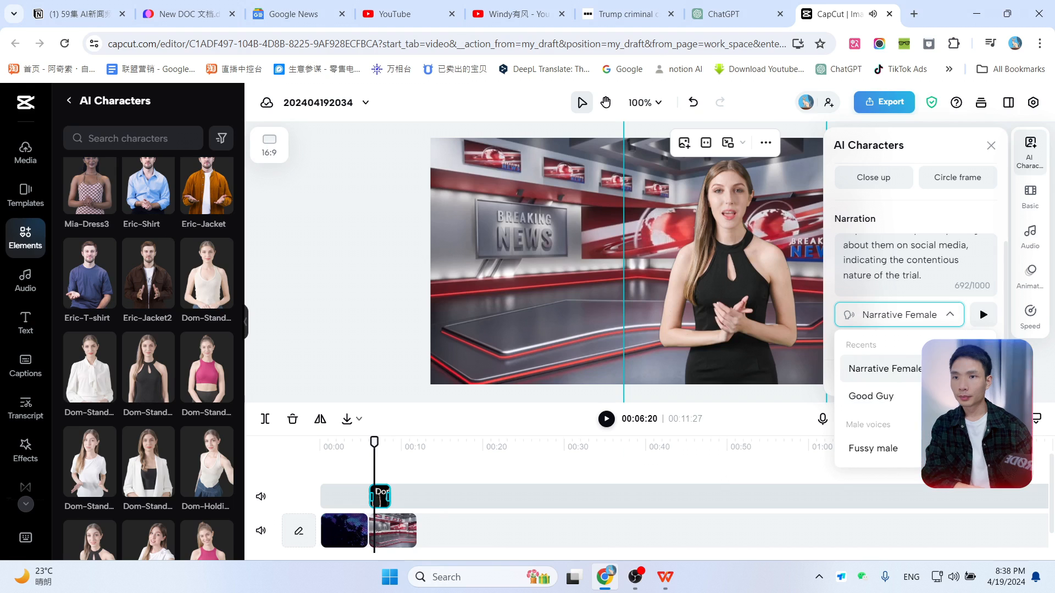
pyautogui.scroll(-1, 929, 379)
pyautogui.scroll(1, 929, 379)
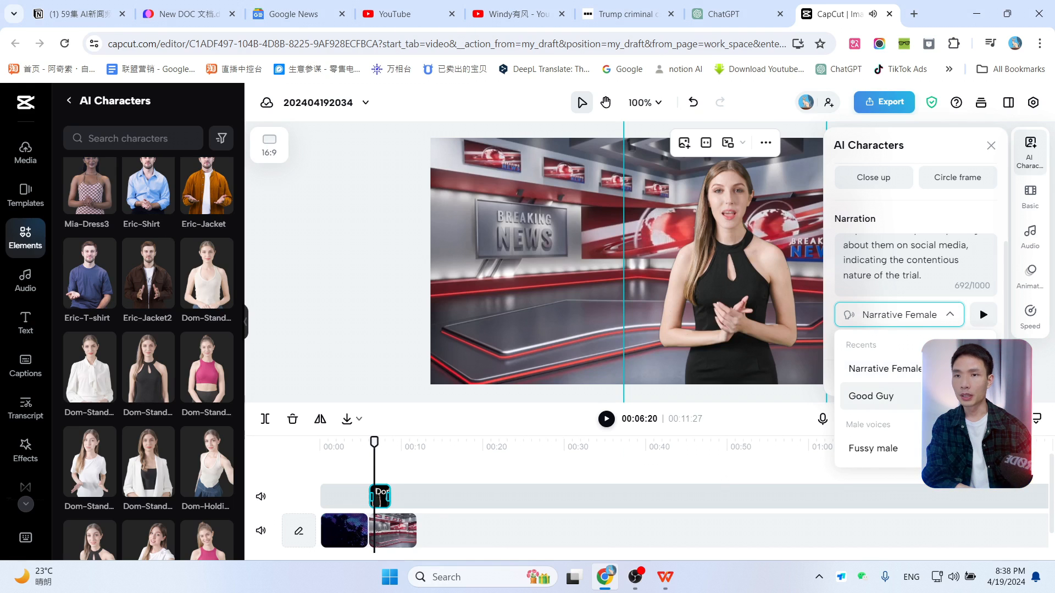
pyautogui.scroll(-10, 879, 398)
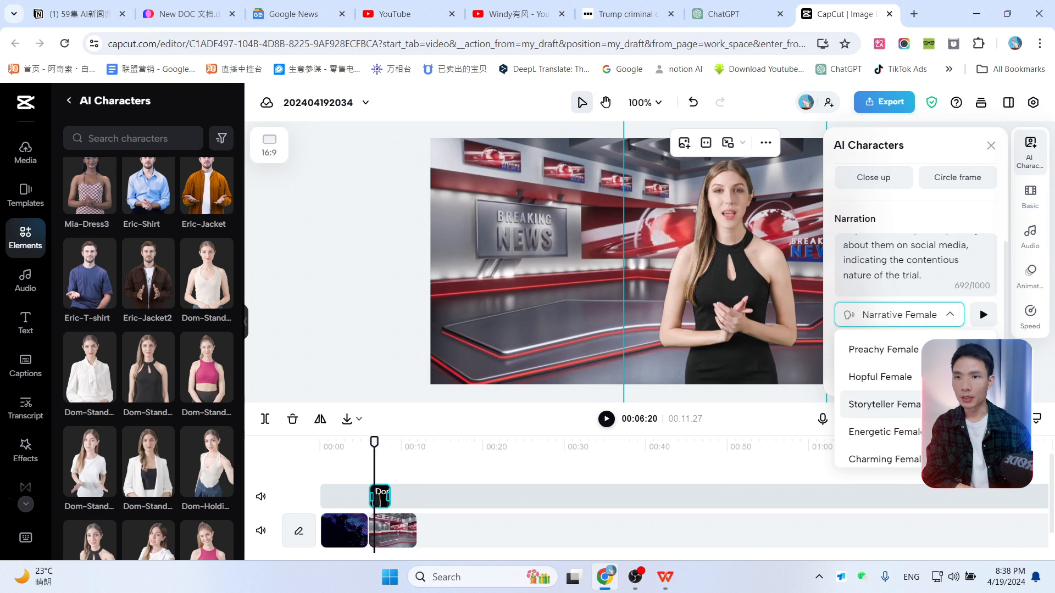
pyautogui.scroll(-2, 879, 398)
pyautogui.scroll(3, 879, 398)
pyautogui.scroll(-2, 879, 398)
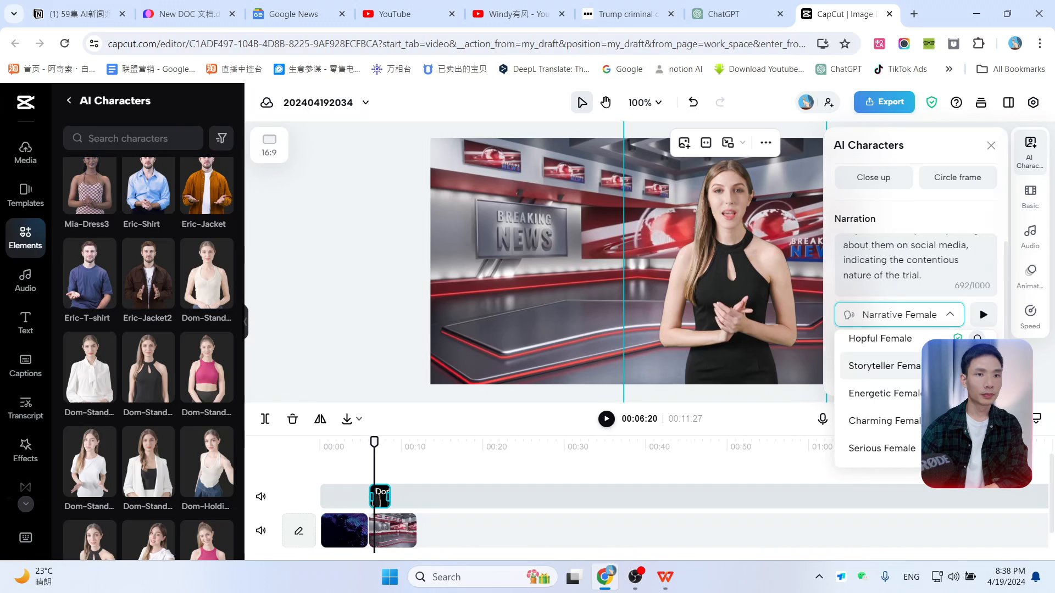
pyautogui.click(977, 394)
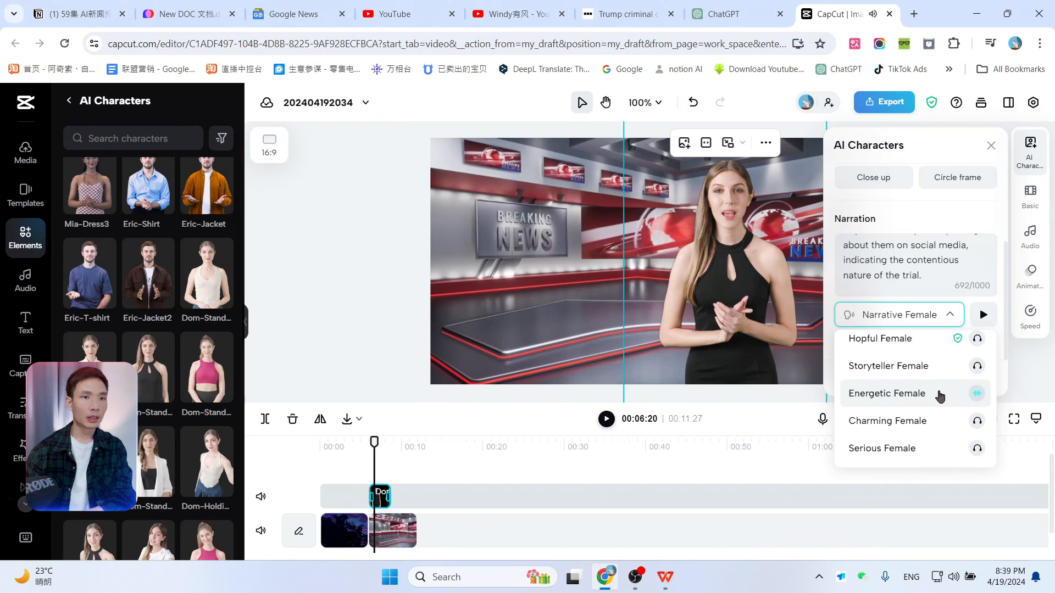
pyautogui.click(937, 395)
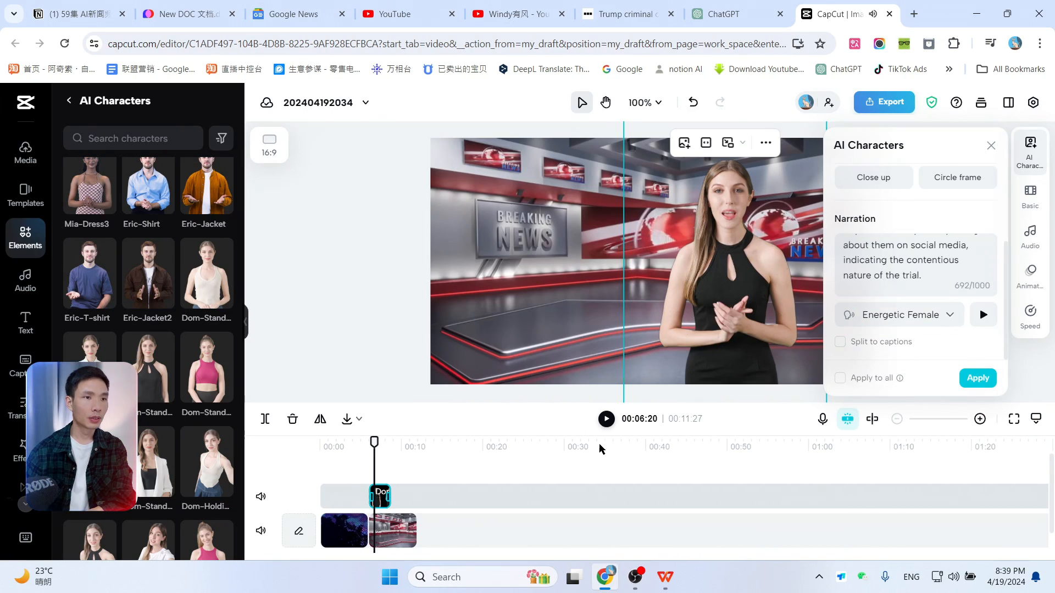
# Step: Apply the narration and voice to the AI character to generate its speaking clip
pyautogui.click(977, 378)
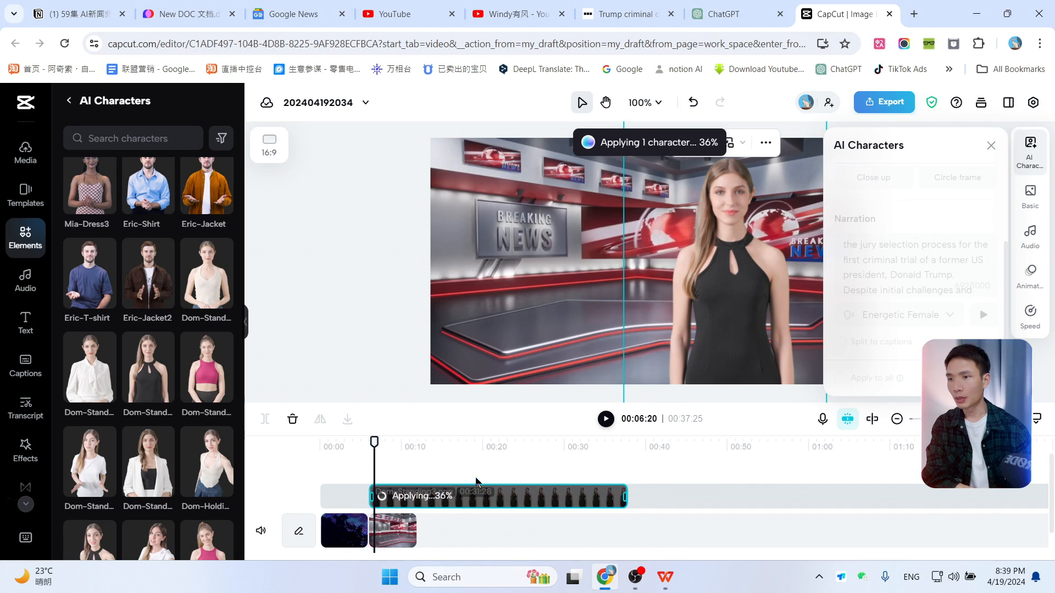
pyautogui.scroll(-1, 453, 507)
pyautogui.scroll(1, 453, 507)
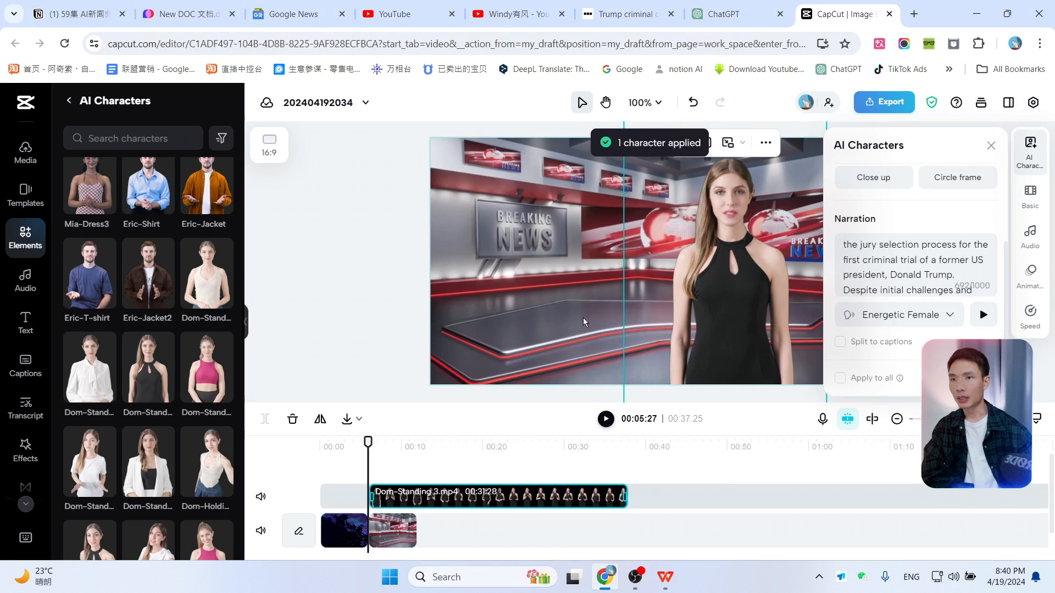
# Step: Paste a copy of the breaking news studio clip right after the existing one on the main track
pyautogui.click(409, 530)
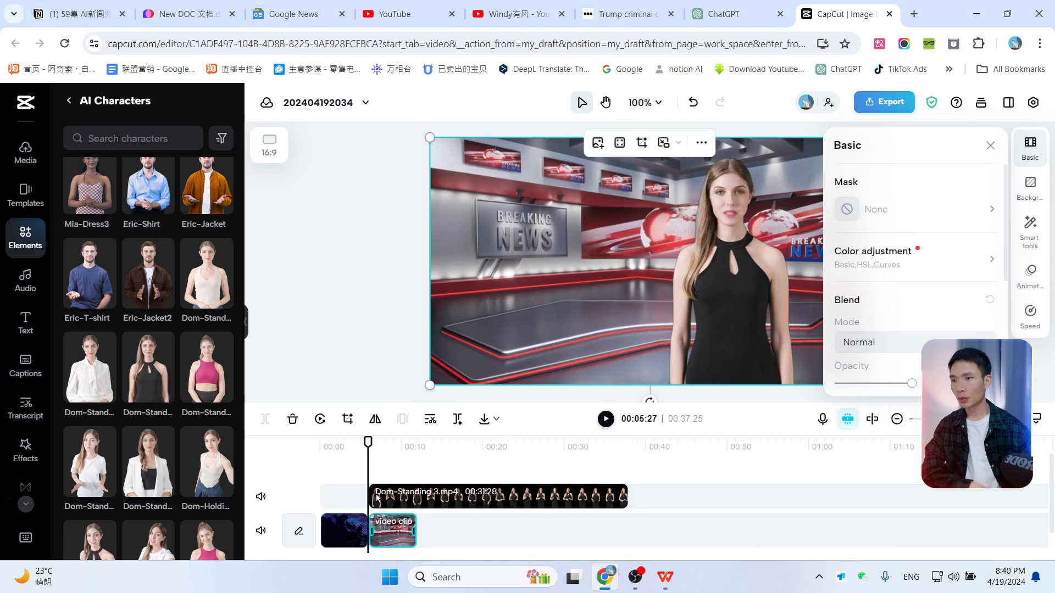
pyautogui.moveTo(370, 445); pyautogui.dragTo(417, 445)
pyautogui.hotkey('ctrl', 'v')
pyautogui.scroll(-1, 482, 507)
pyautogui.scroll(1, 482, 505)
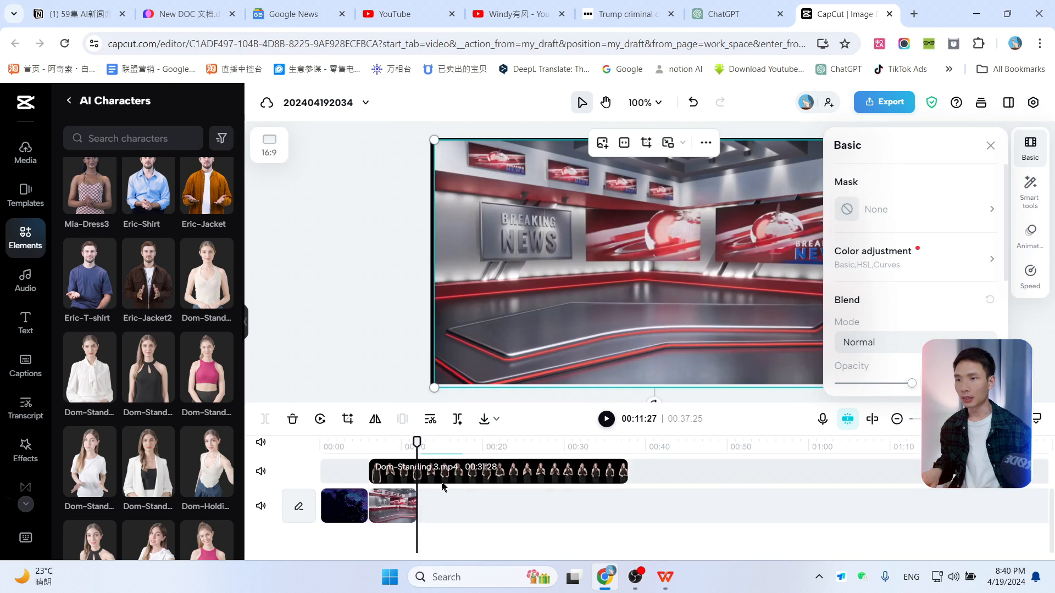
pyautogui.moveTo(437, 490); pyautogui.dragTo(436, 549)
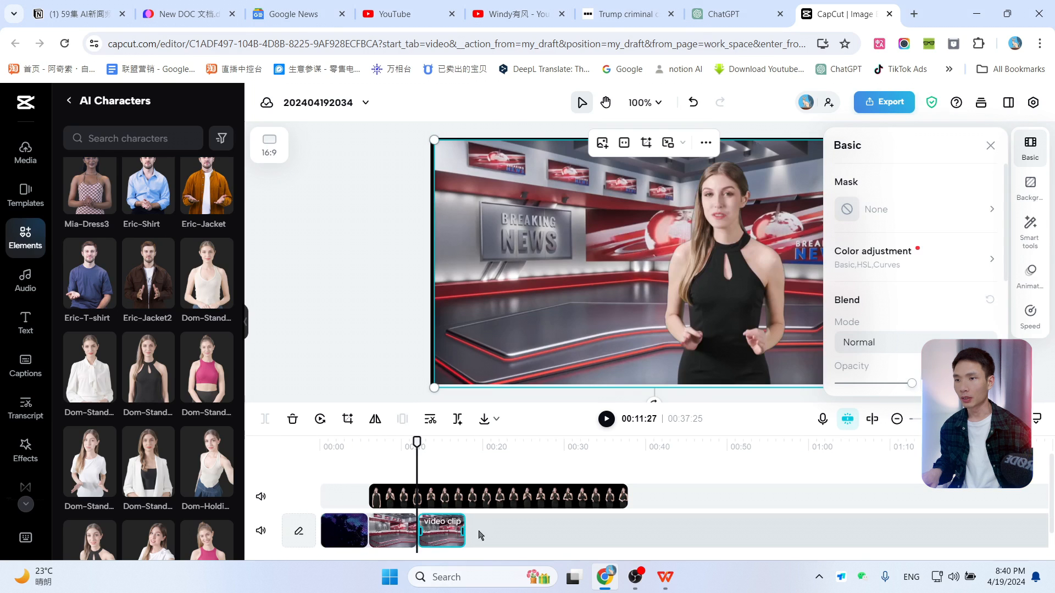
# Step: Paste another copy of the studio clip at the end of the main track
pyautogui.moveTo(415, 464); pyautogui.dragTo(467, 456)
pyautogui.hotkey('ctrl', 'v')
pyautogui.moveTo(483, 501); pyautogui.dragTo(494, 538)
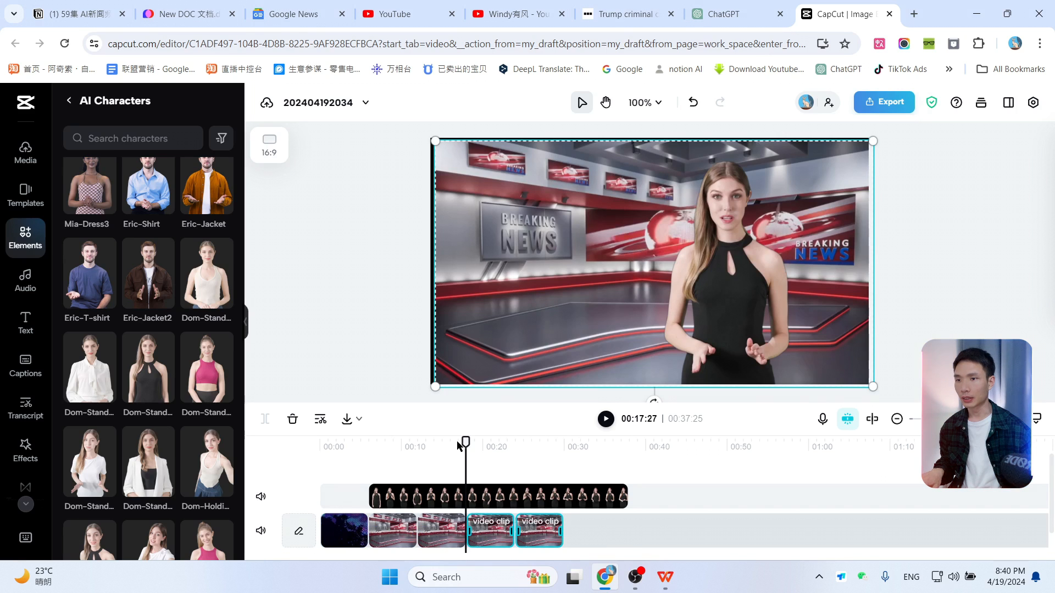
# Step: Paste one more studio clip copy so the main track extends past the presenter clip
pyautogui.click(560, 464)
pyautogui.hotkey('ctrl', 'v')
pyautogui.moveTo(595, 503); pyautogui.dragTo(603, 555)
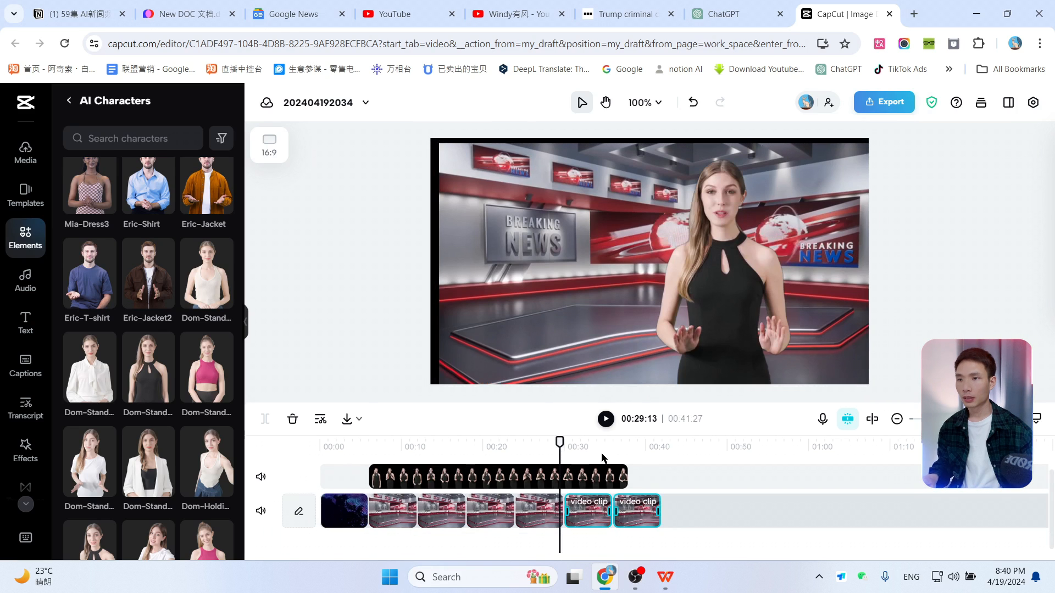
# Step: Split the main track where the presenter clip ends and delete the excess studio footage after it
pyautogui.click(607, 458)
pyautogui.moveTo(613, 448); pyautogui.dragTo(626, 444)
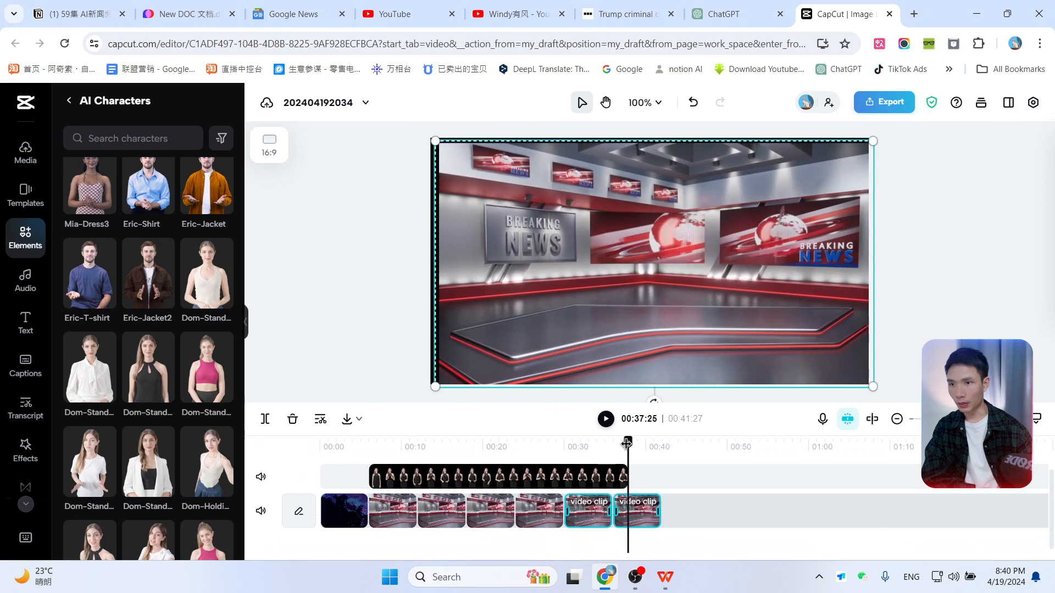
pyautogui.click(638, 515)
pyautogui.hotkey('ctrl', 'b')
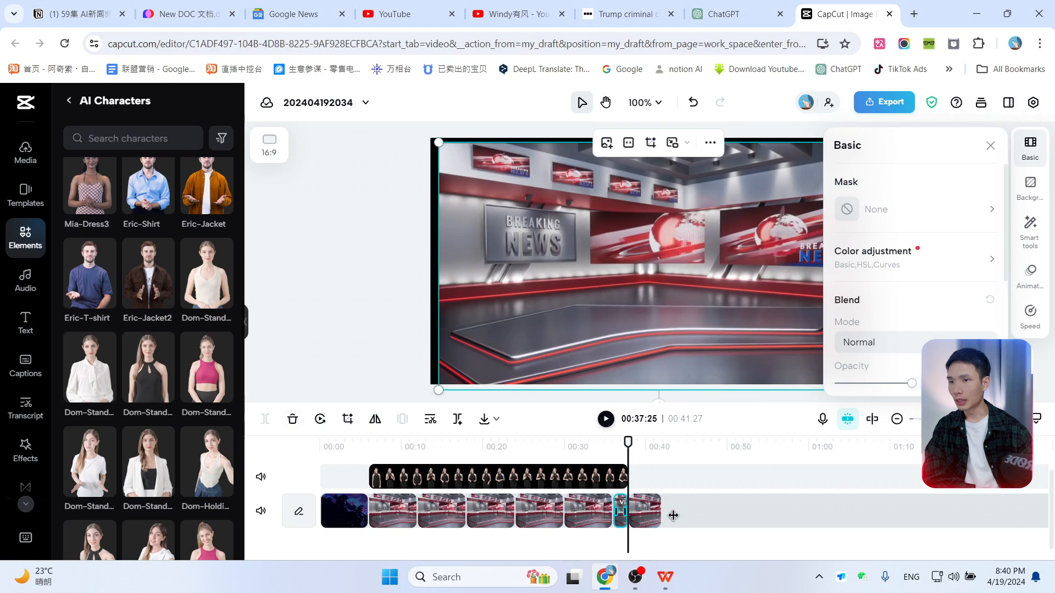
pyautogui.click(647, 513)
pyautogui.press('Delete')
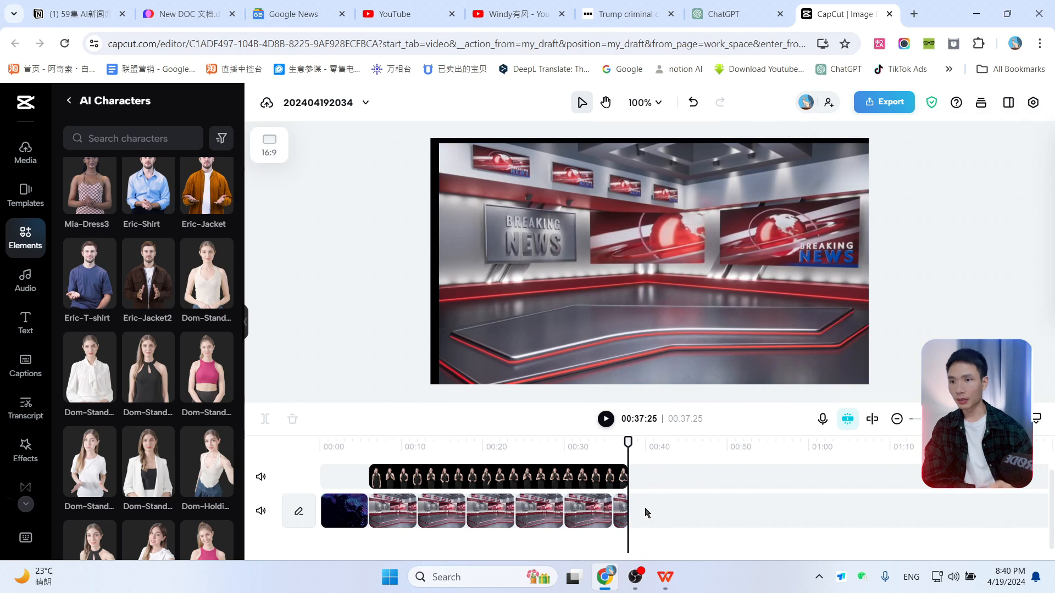
# Step: Play the edited video in full screen to review the presenter over the studio background
pyautogui.click(473, 444)
pyautogui.click(448, 445)
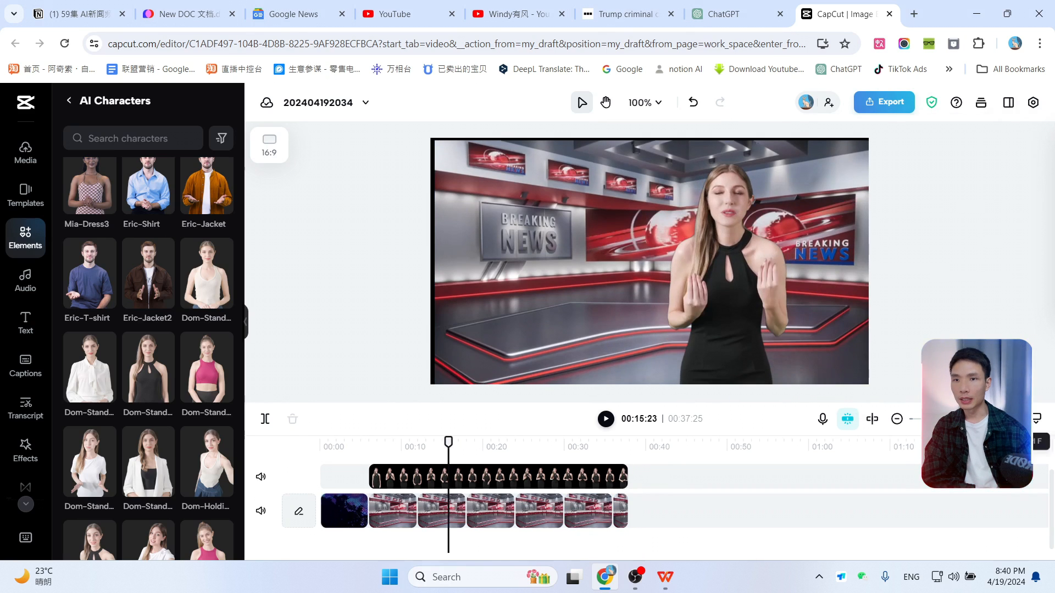
pyautogui.click(1013, 419)
pyautogui.press('space')
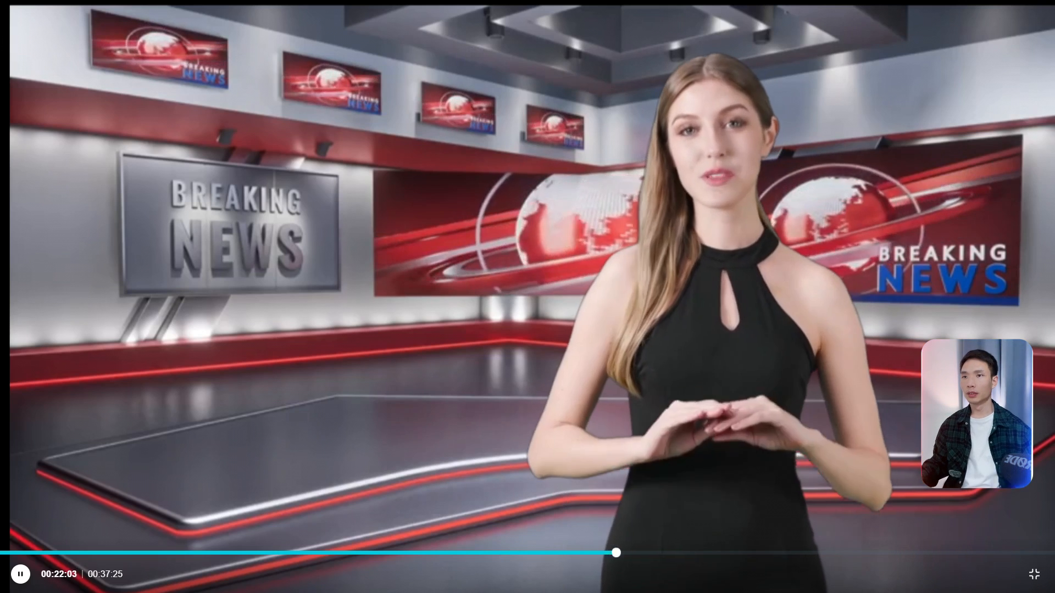
pyautogui.press('Escape')
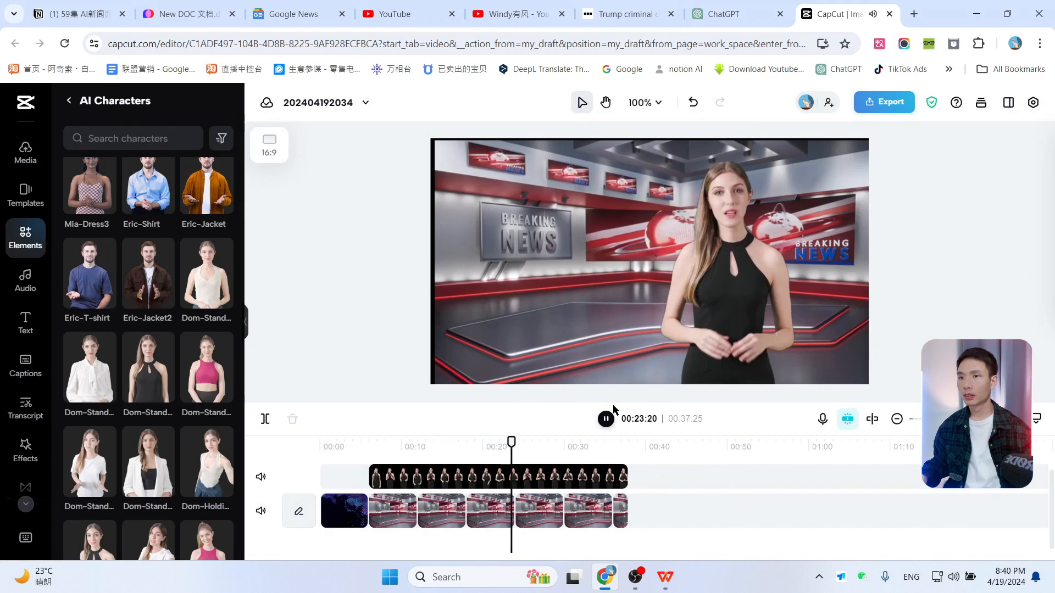
pyautogui.click(605, 419)
# Step: Enlarge the fourth studio background clip slightly so it fills the frame
pyautogui.click(645, 337)
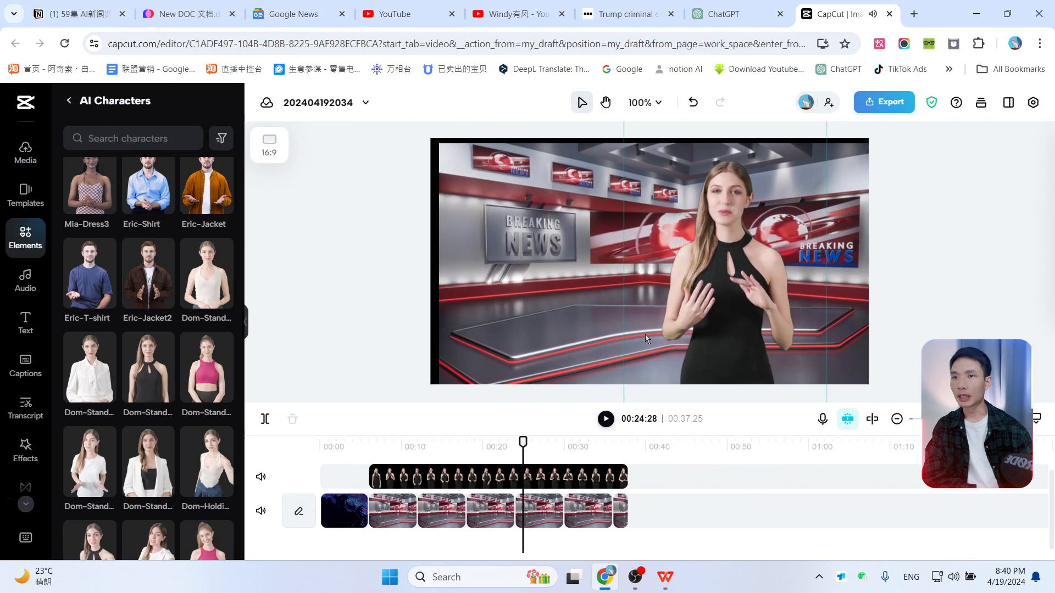
pyautogui.moveTo(526, 447); pyautogui.dragTo(449, 439)
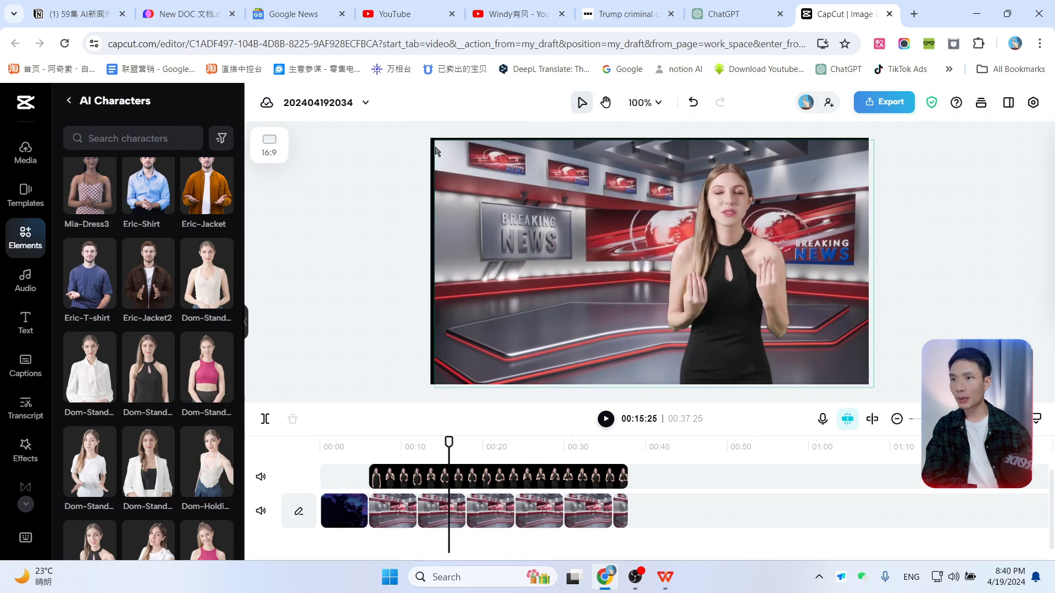
pyautogui.click(388, 459)
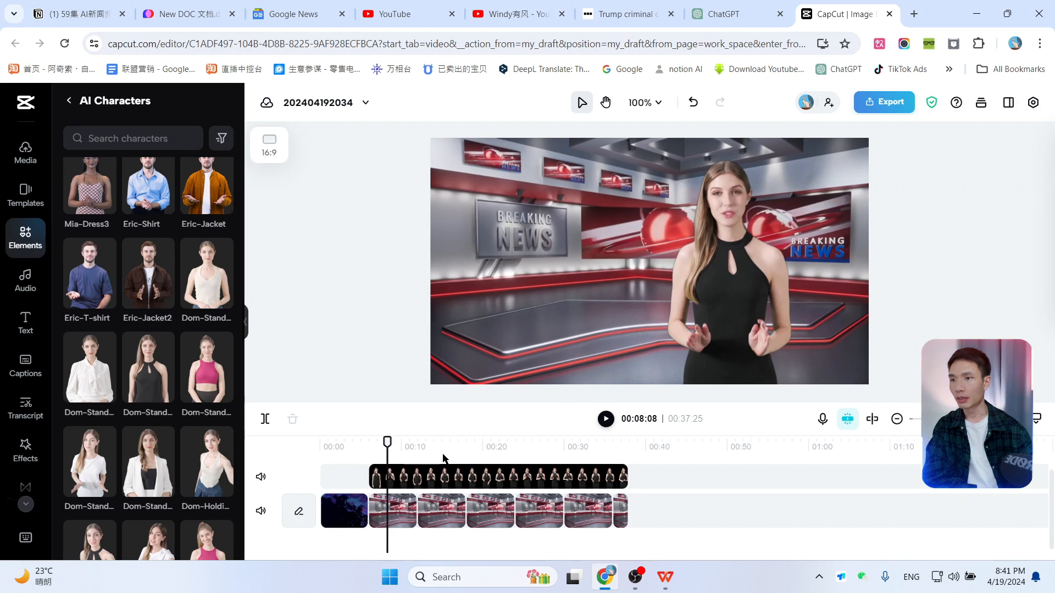
pyautogui.click(444, 458)
pyautogui.click(450, 515)
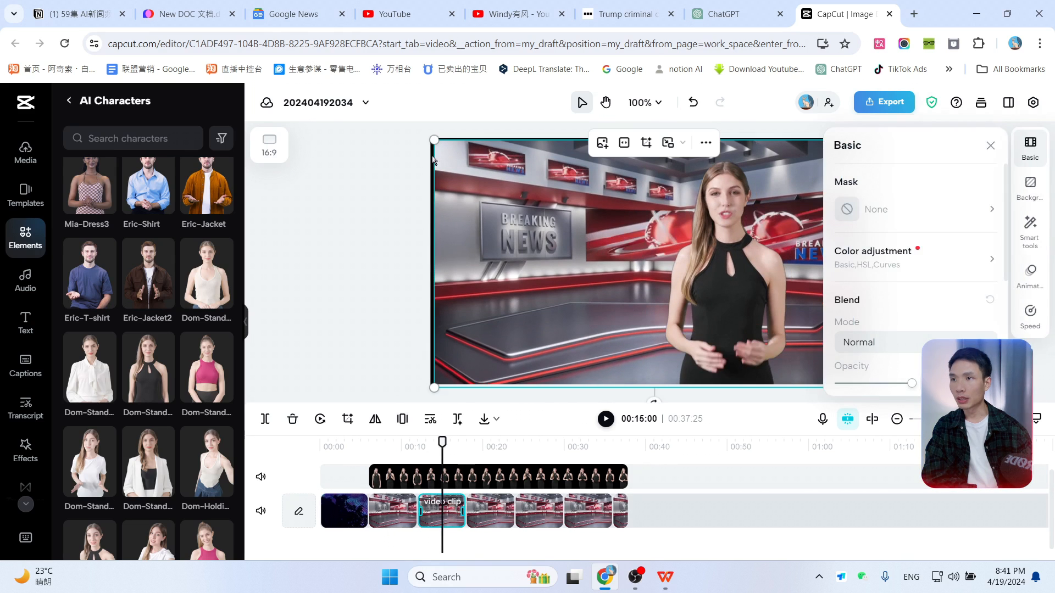
pyautogui.moveTo(442, 443); pyautogui.dragTo(481, 446)
pyautogui.click(493, 497)
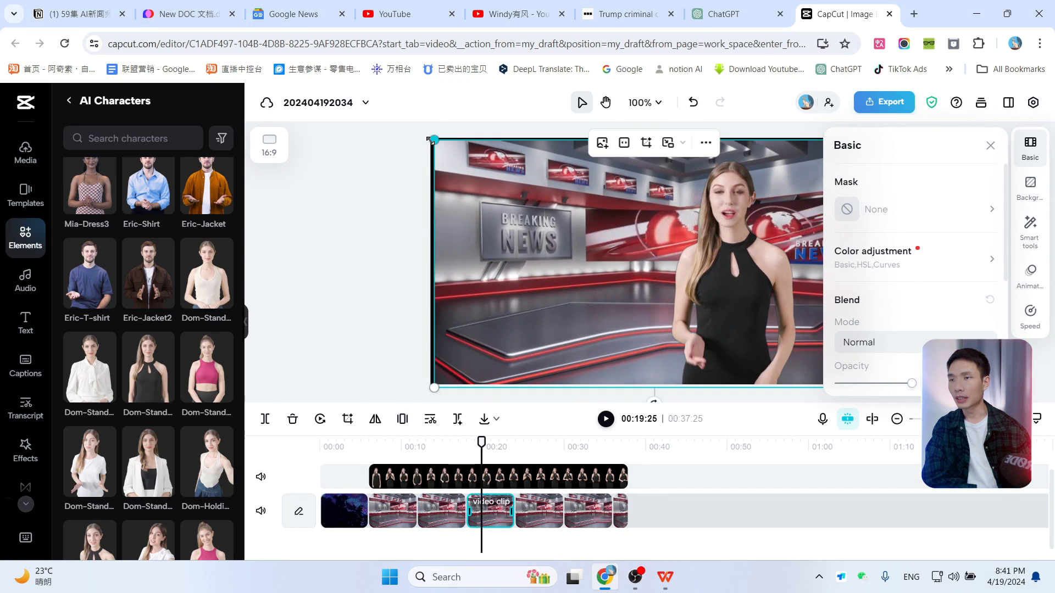
pyautogui.moveTo(432, 141); pyautogui.dragTo(419, 132)
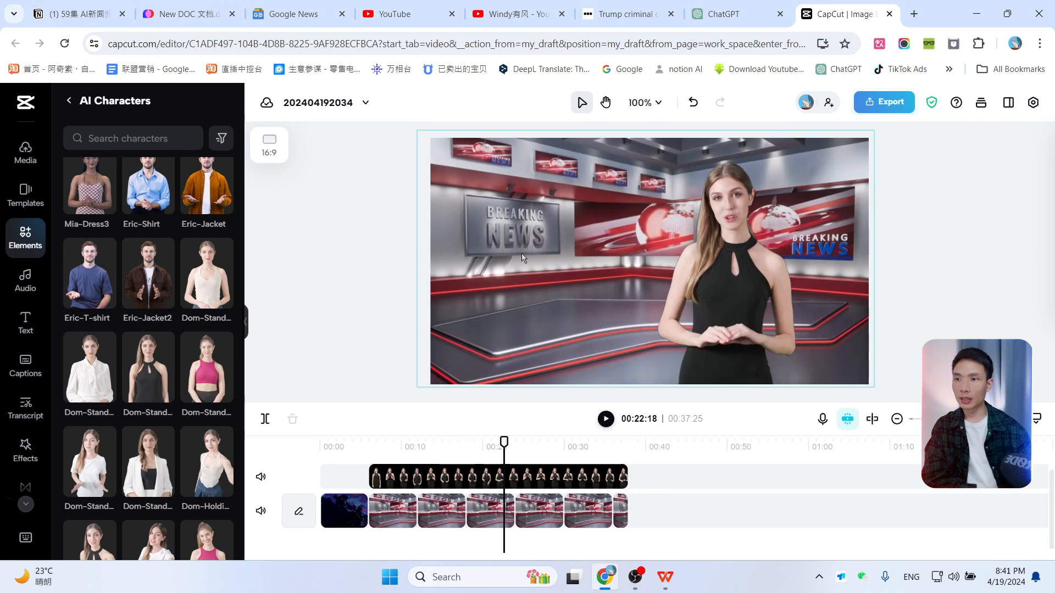
# Step: Copy "US president" from the summary and search YouTube for it
pyautogui.click(628, 534)
pyautogui.click(658, 583)
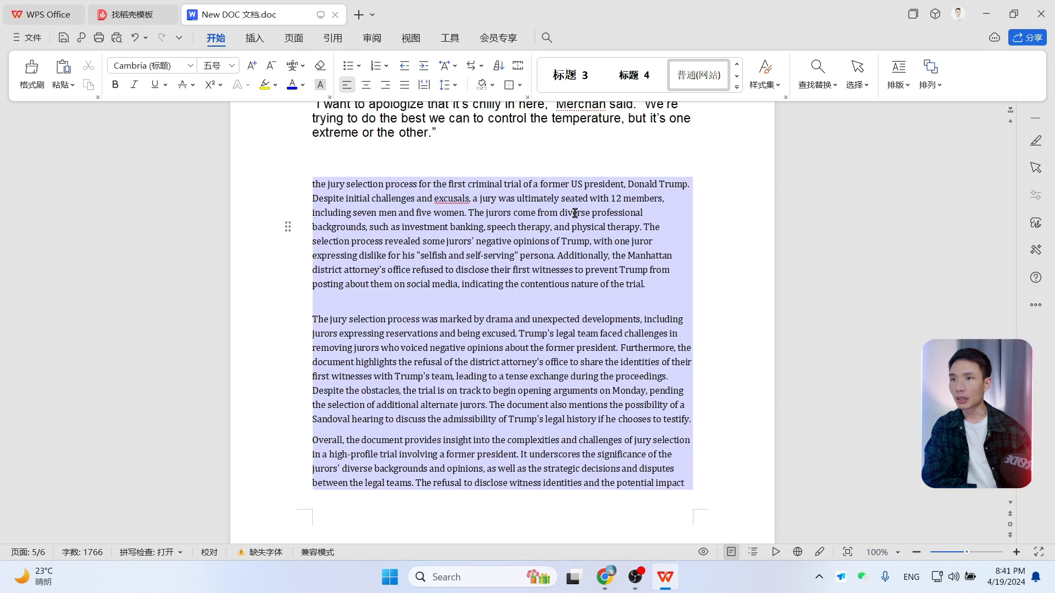
pyautogui.moveTo(587, 182); pyautogui.dragTo(619, 180)
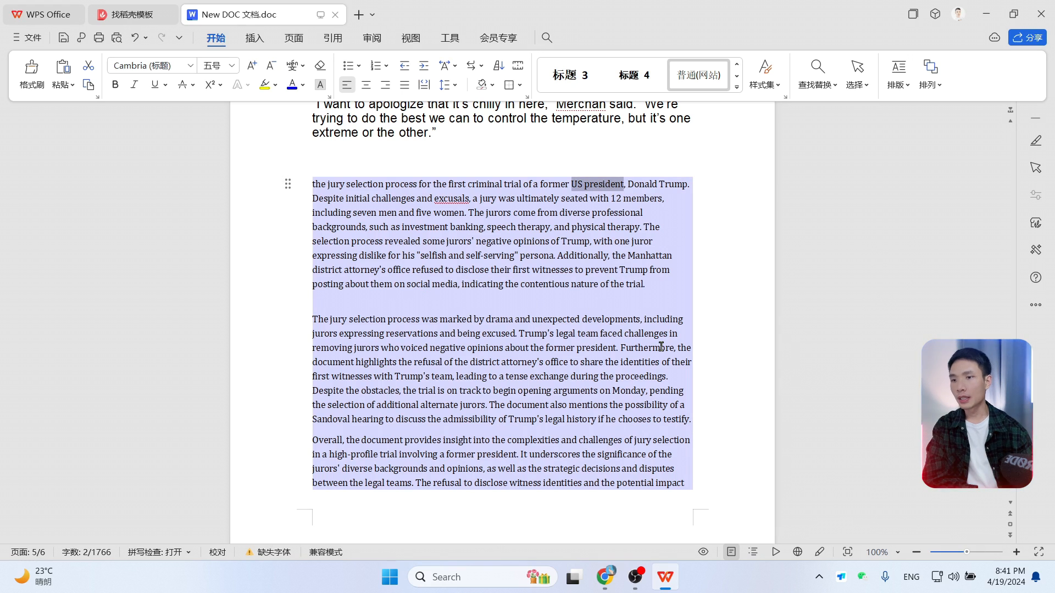
pyautogui.click(605, 576)
pyautogui.click(516, 13)
pyautogui.click(355, 103)
pyautogui.write('US president')
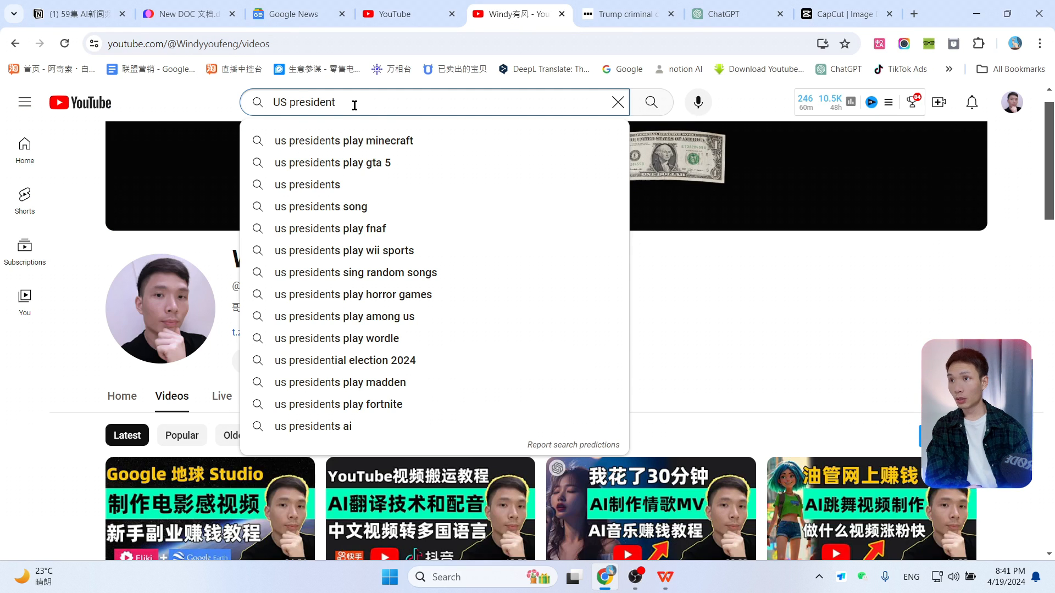
pyautogui.press('Return')
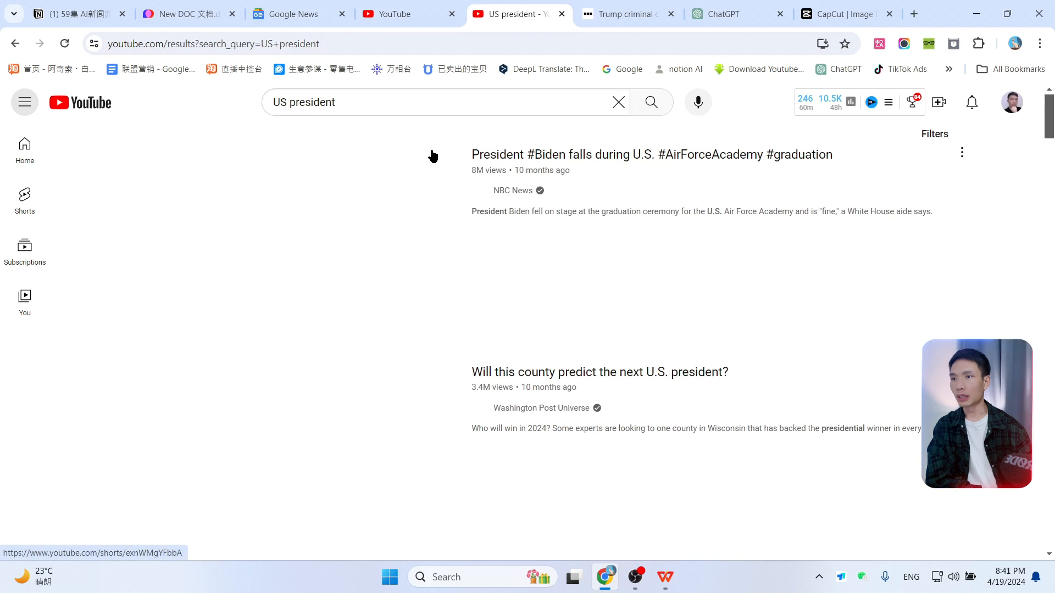
# Step: Filter the YouTube search results to Creative Commons videos
pyautogui.click(934, 134)
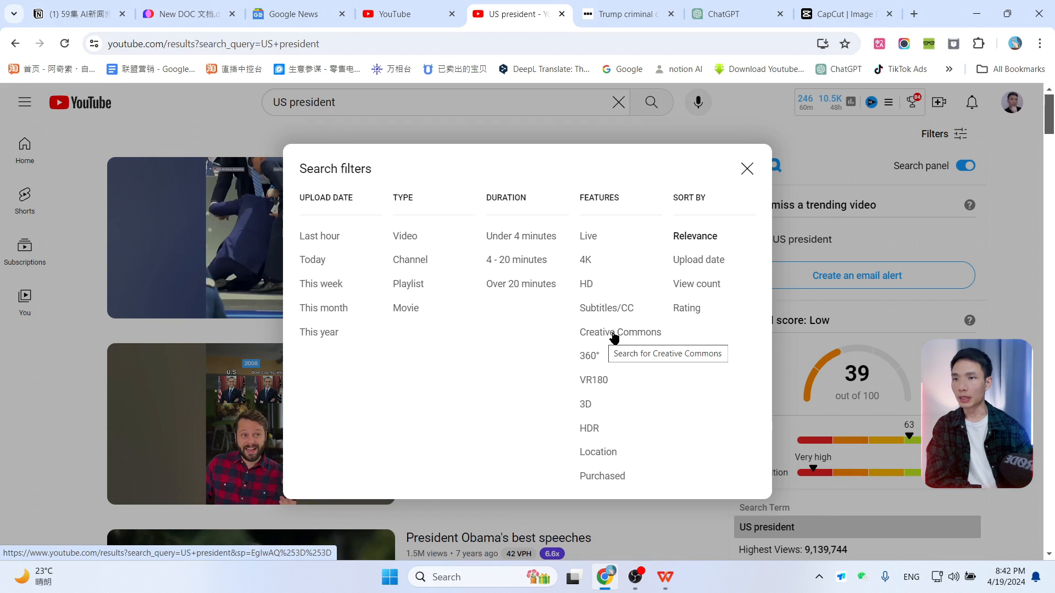
pyautogui.click(623, 339)
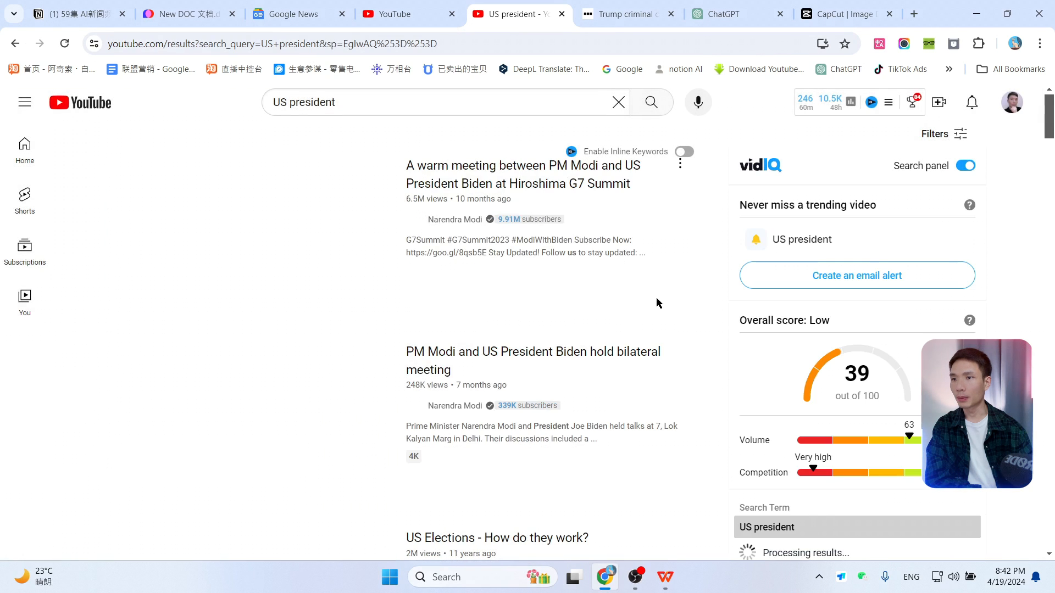
# Step: Copy the link of the "PM Modi with US President Joe Biden" G7 summit video
pyautogui.scroll(-6, 654, 302)
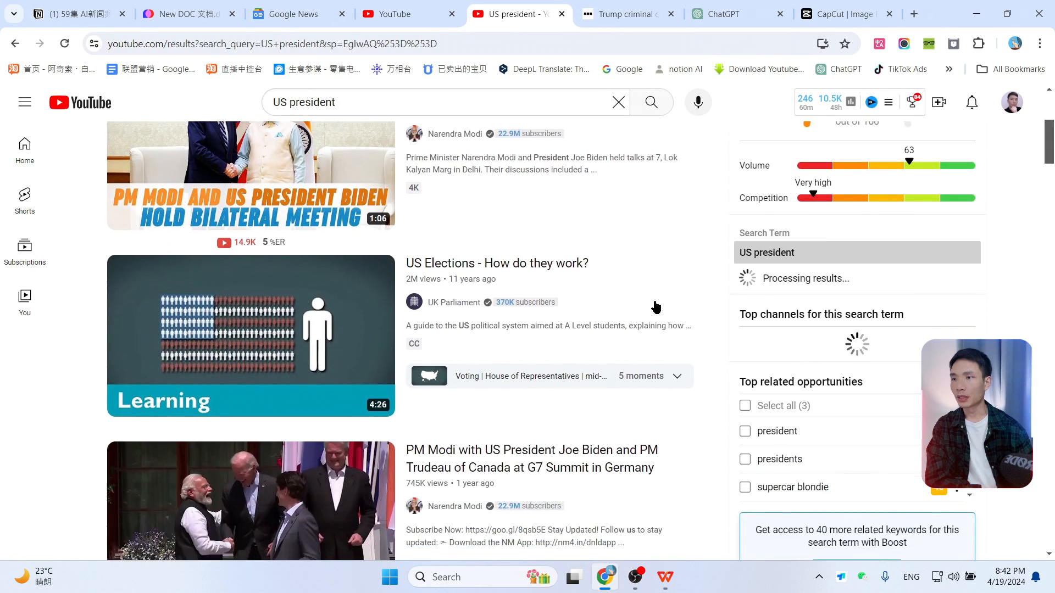
pyautogui.scroll(-2, 660, 306)
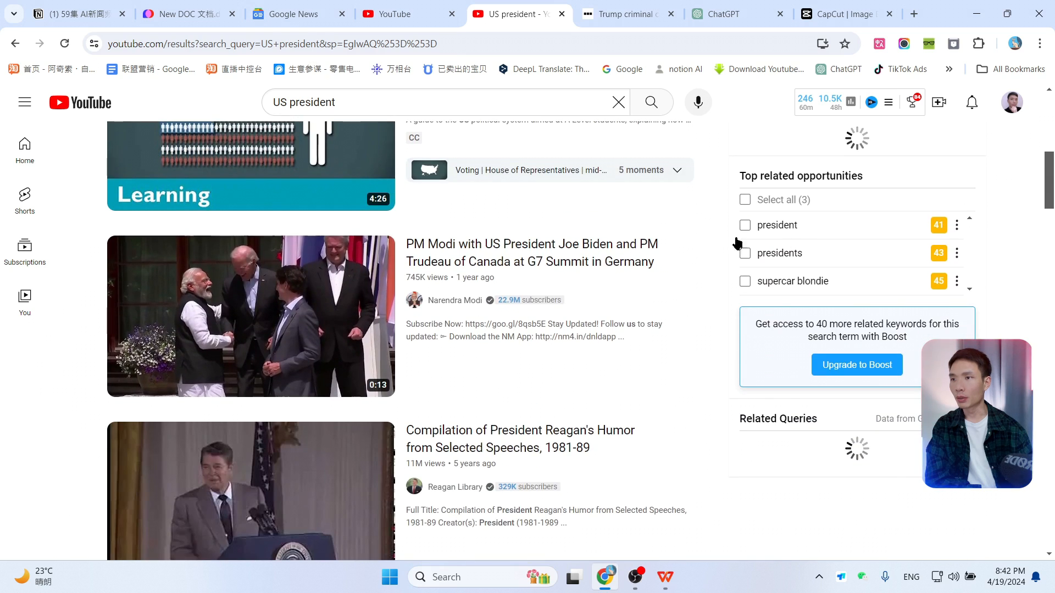
pyautogui.scroll(-3, 647, 343)
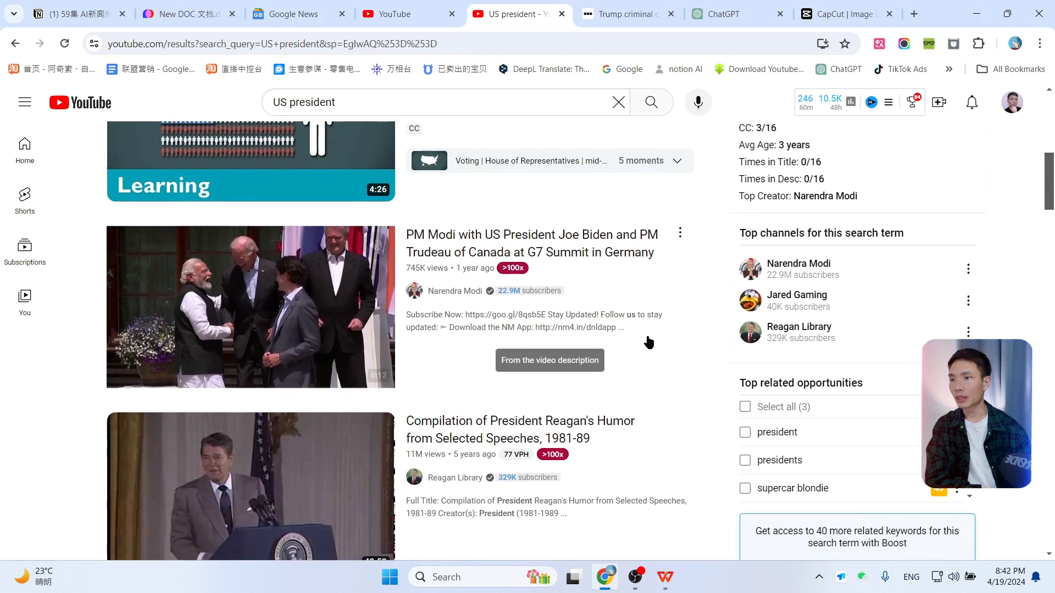
pyautogui.scroll(-3, 645, 336)
pyautogui.scroll(5, 643, 335)
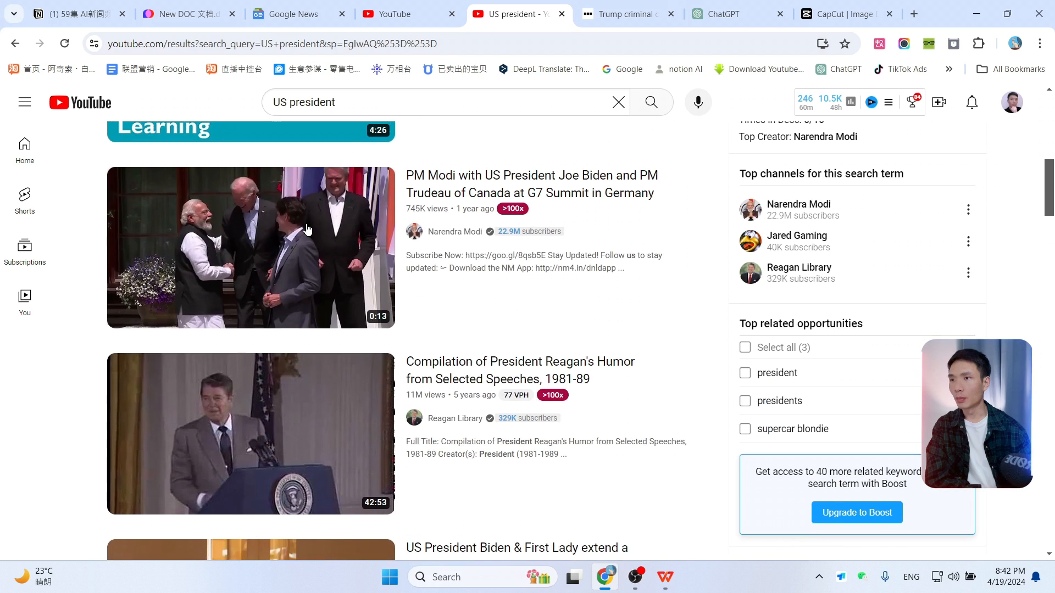
pyautogui.rightClick(308, 225)
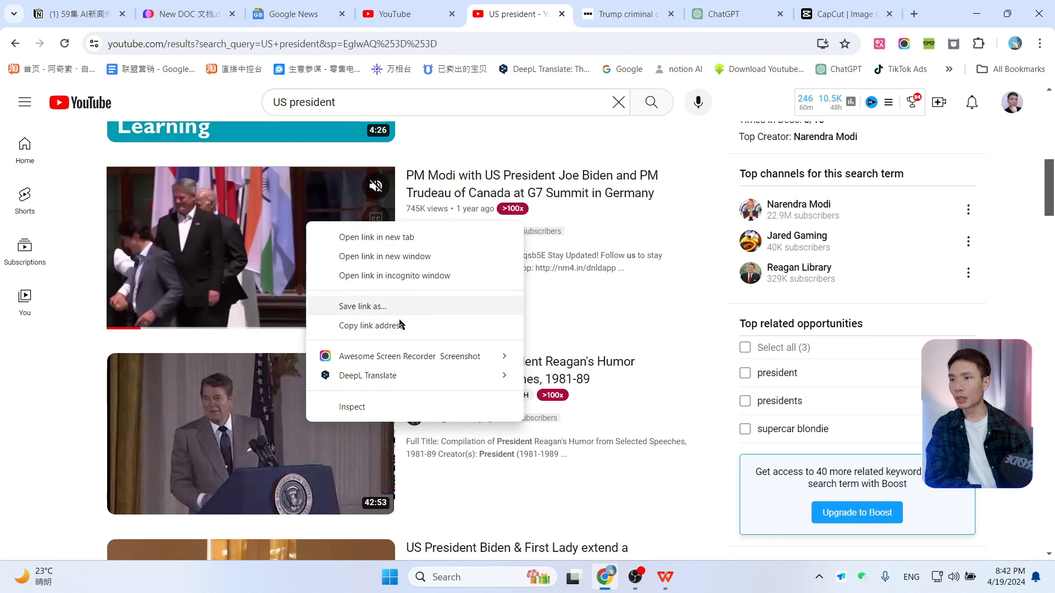
pyautogui.click(372, 330)
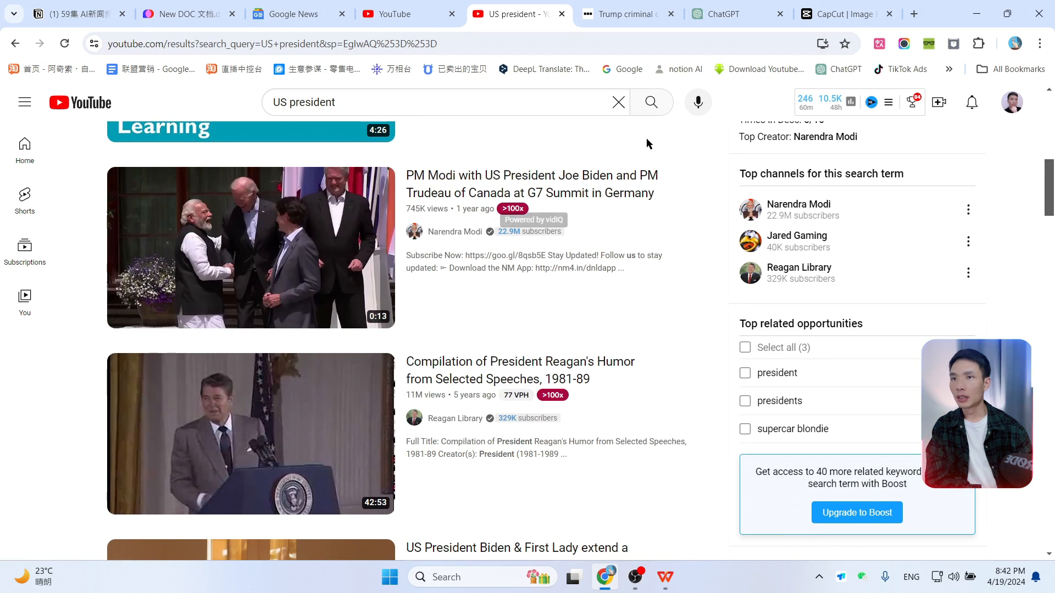
# Step: Download that video as a 720p MP4 using savefrom.net
pyautogui.click(746, 74)
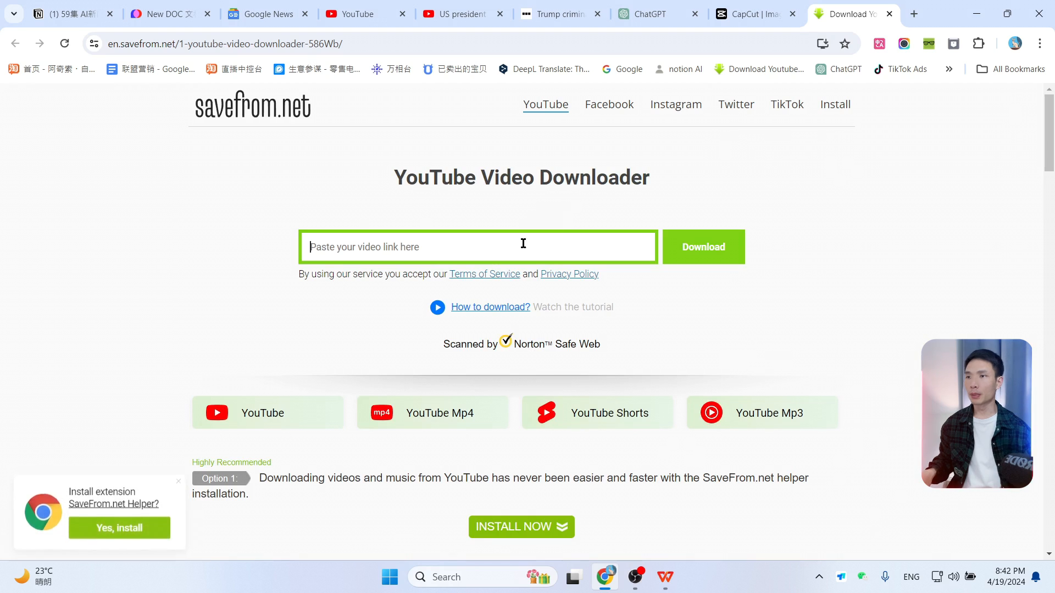
pyautogui.click(469, 249)
pyautogui.hotkey('ctrl', 'v')
pyautogui.click(706, 247)
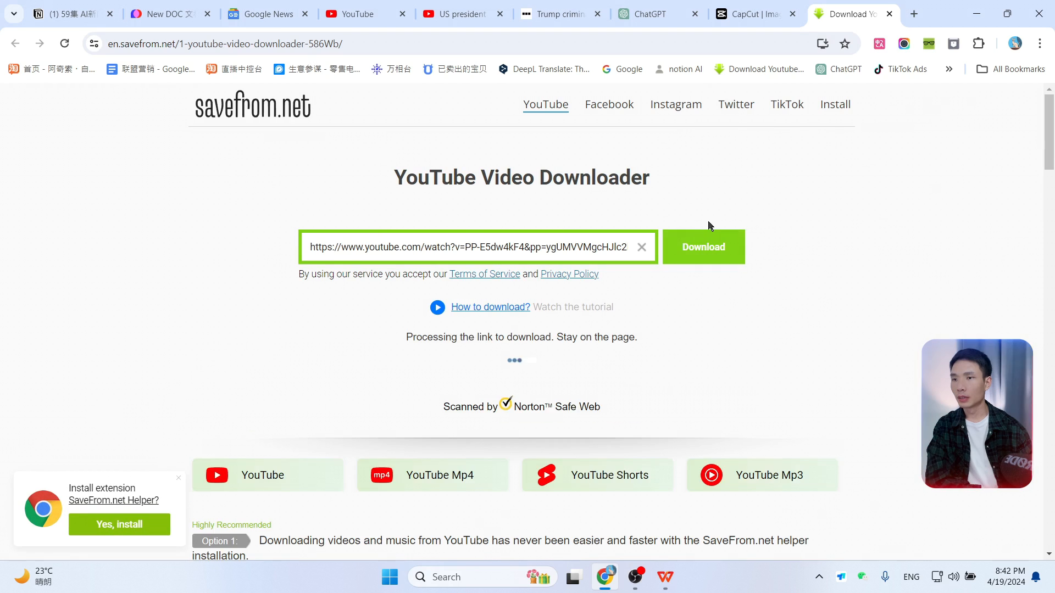
pyautogui.click(624, 410)
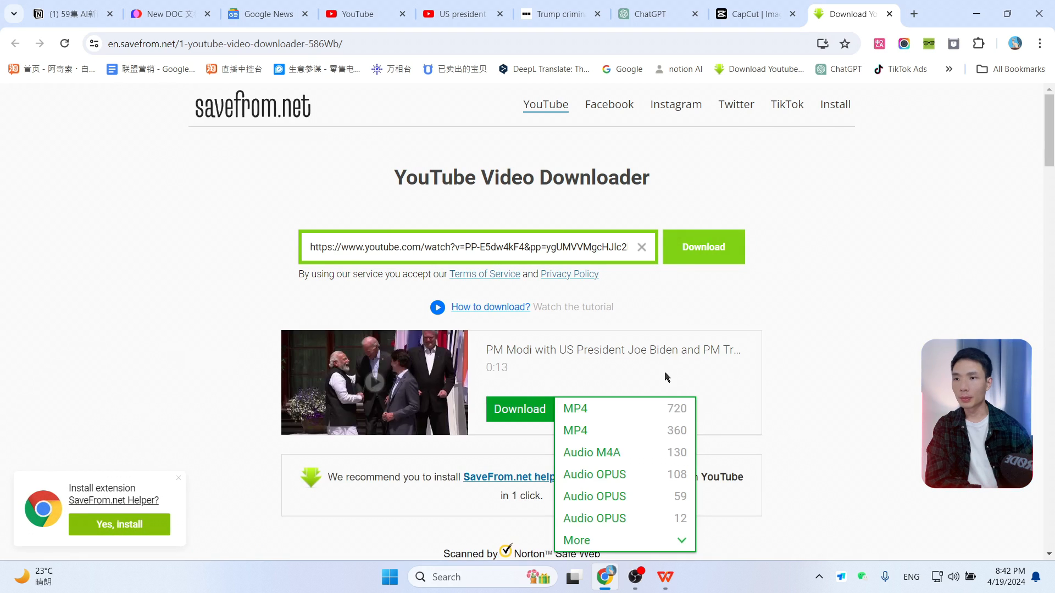
pyautogui.click(500, 413)
# Step: Upload the downloaded PM Modi video into the CapCut media library
pyautogui.click(755, 14)
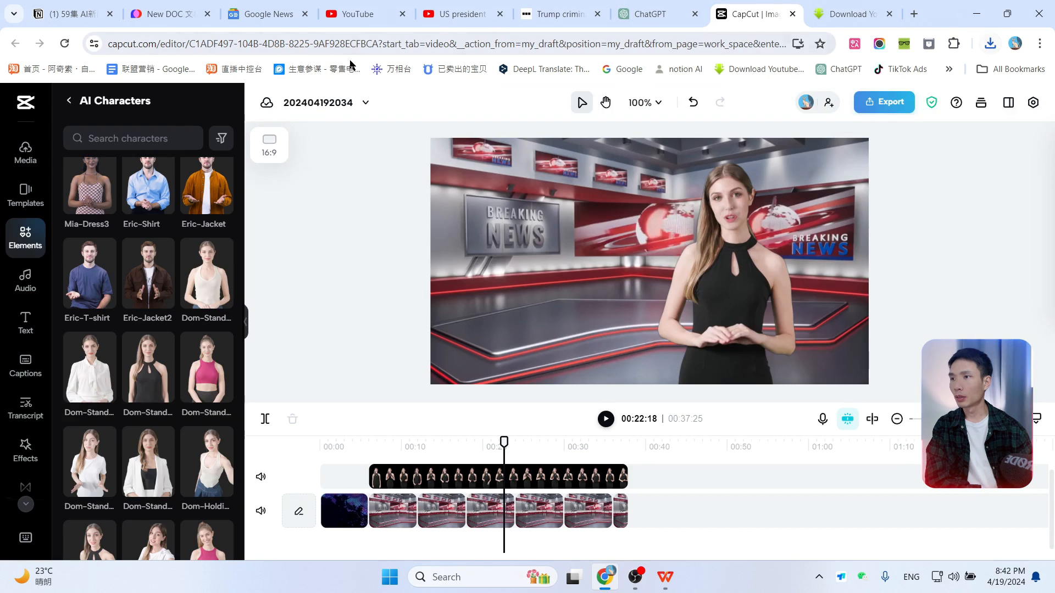
pyautogui.click(33, 163)
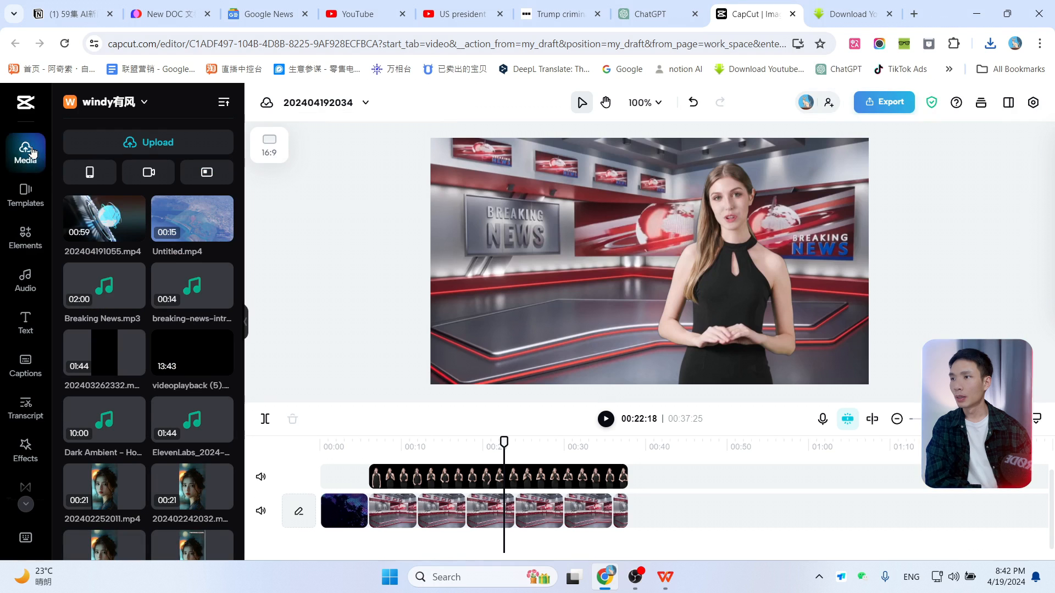
pyautogui.click(990, 43)
pyautogui.moveTo(885, 117); pyautogui.dragTo(146, 353)
pyautogui.click(981, 73)
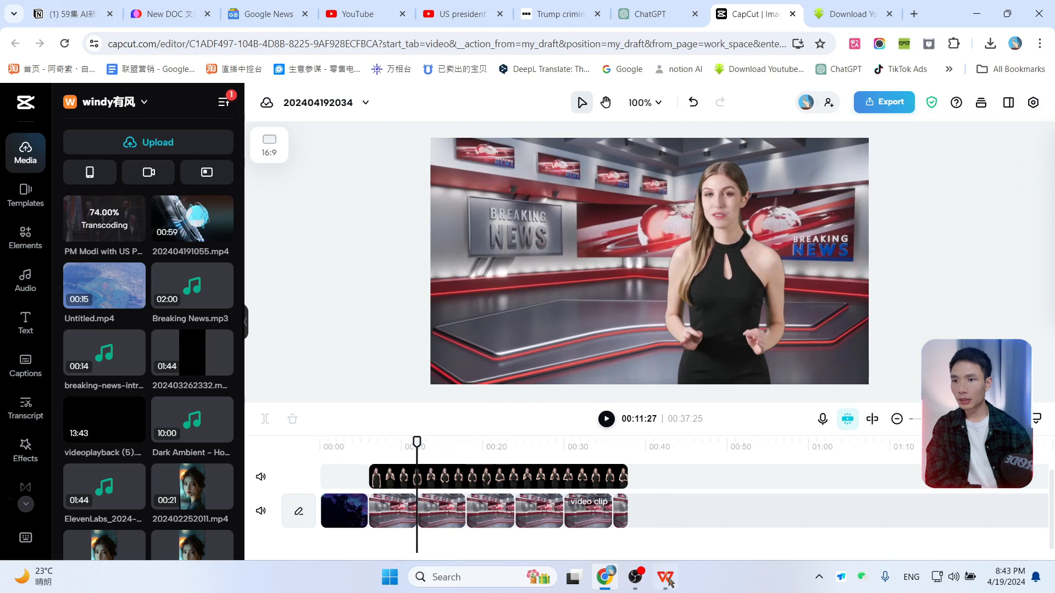
# Step: Examine the summary in WPS for further keywords to find matching footage
pyautogui.click(665, 577)
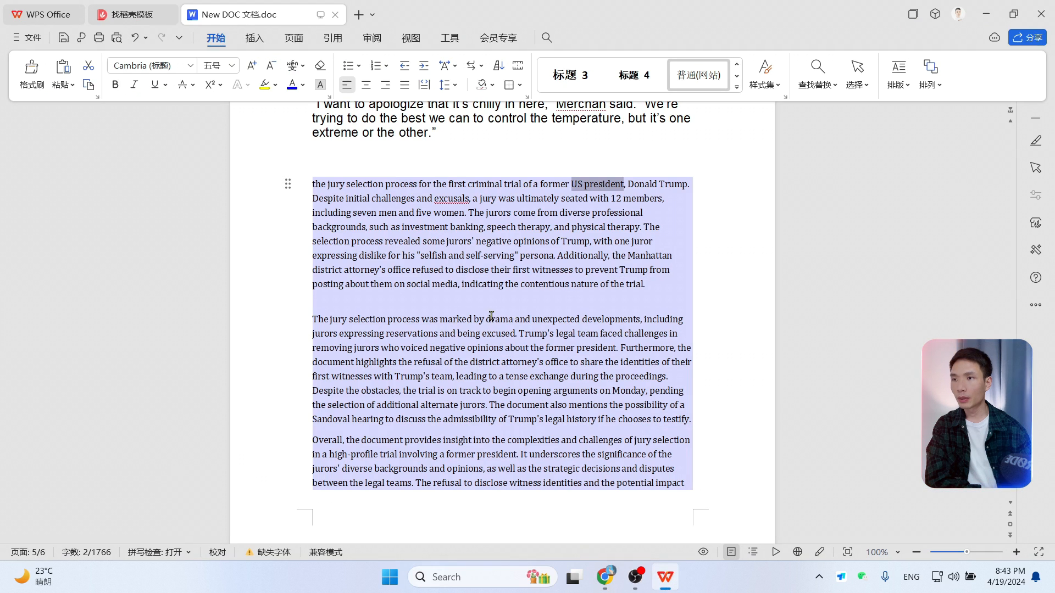
pyautogui.click(497, 257)
pyautogui.moveTo(425, 251); pyautogui.dragTo(494, 255)
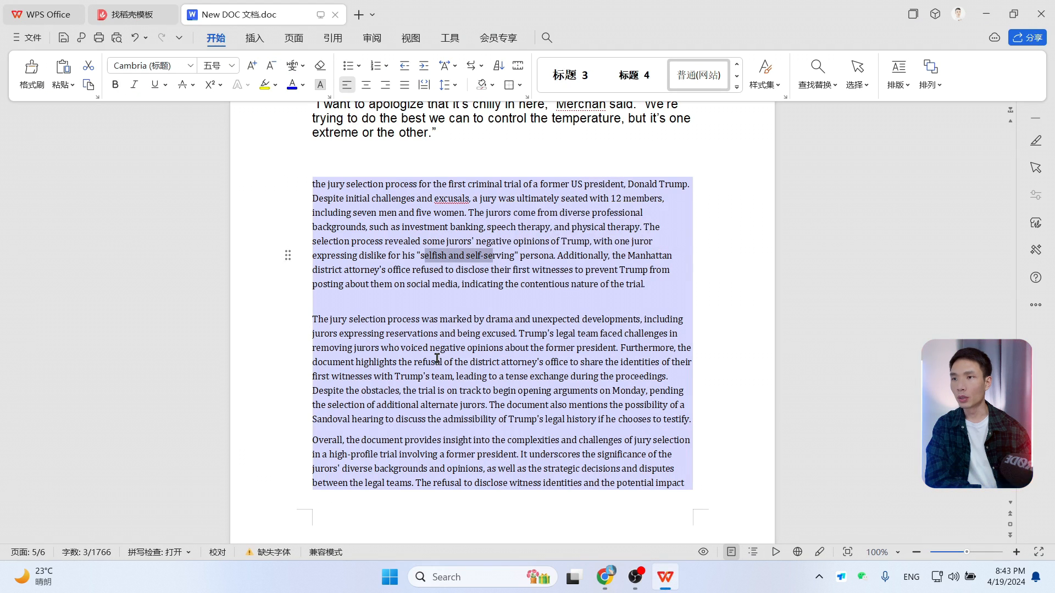
pyautogui.moveTo(434, 347); pyautogui.dragTo(532, 348)
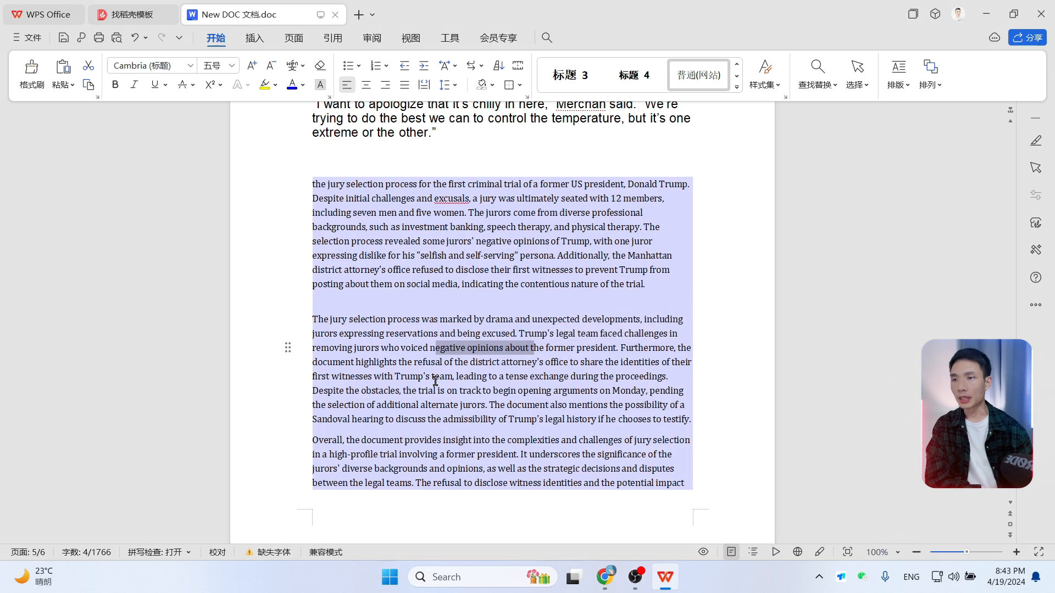
pyautogui.moveTo(435, 376); pyautogui.dragTo(499, 379)
pyautogui.moveTo(395, 378); pyautogui.dragTo(491, 379)
pyautogui.scroll(-1, 583, 405)
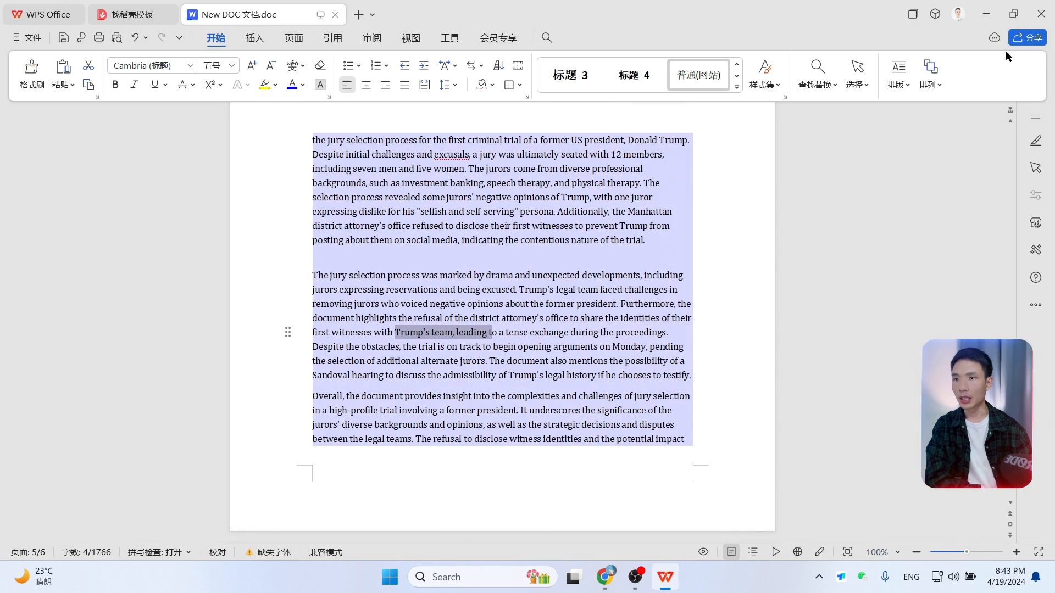
# Step: Add the PM Modi clip on a track above the presenter and shrink it into the studio screen at upper left
pyautogui.click(986, 13)
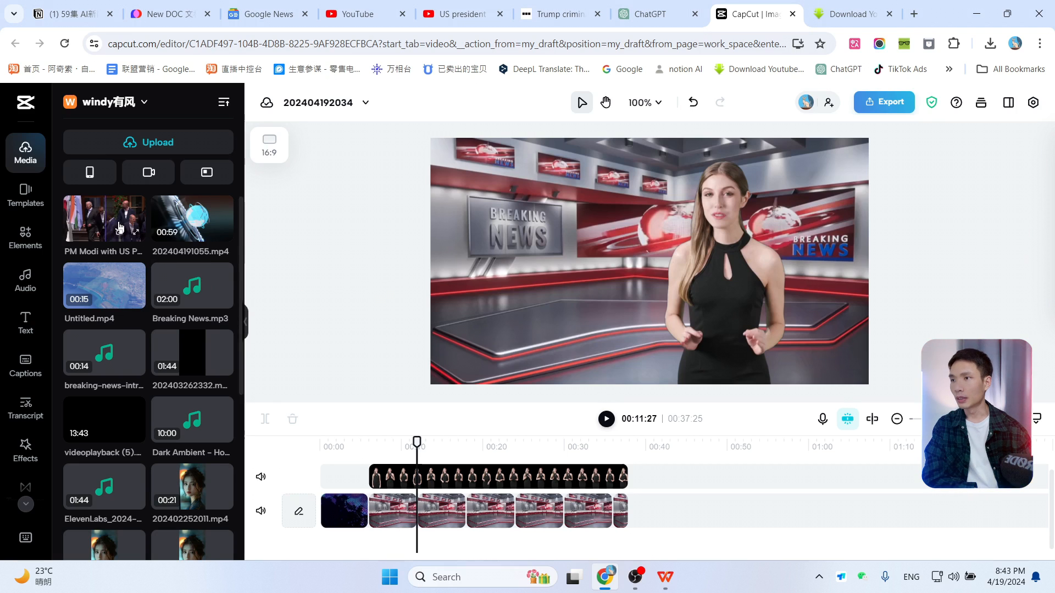
pyautogui.moveTo(110, 222); pyautogui.dragTo(377, 468)
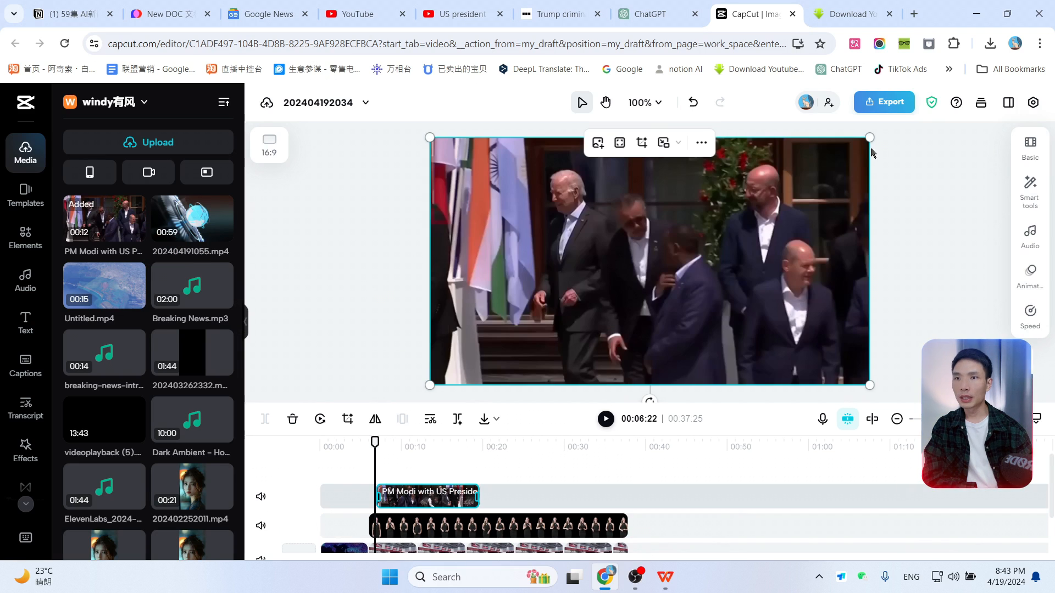
pyautogui.moveTo(869, 137); pyautogui.dragTo(560, 212)
pyautogui.click(613, 309)
pyautogui.click(554, 247)
pyautogui.click(659, 279)
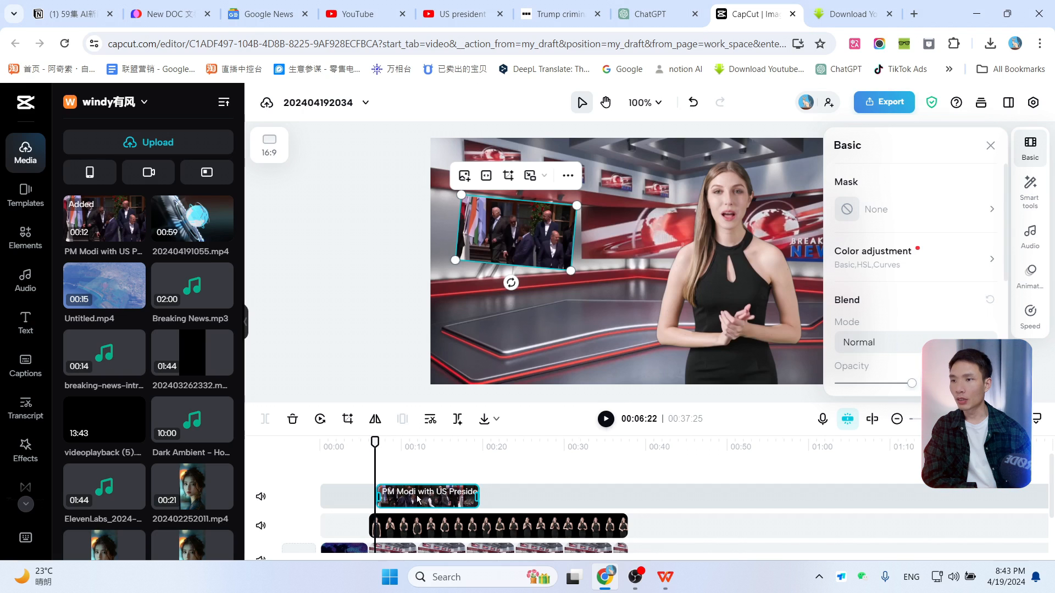
# Step: Mute the PM Modi clip's volume and play it back in place
pyautogui.click(406, 446)
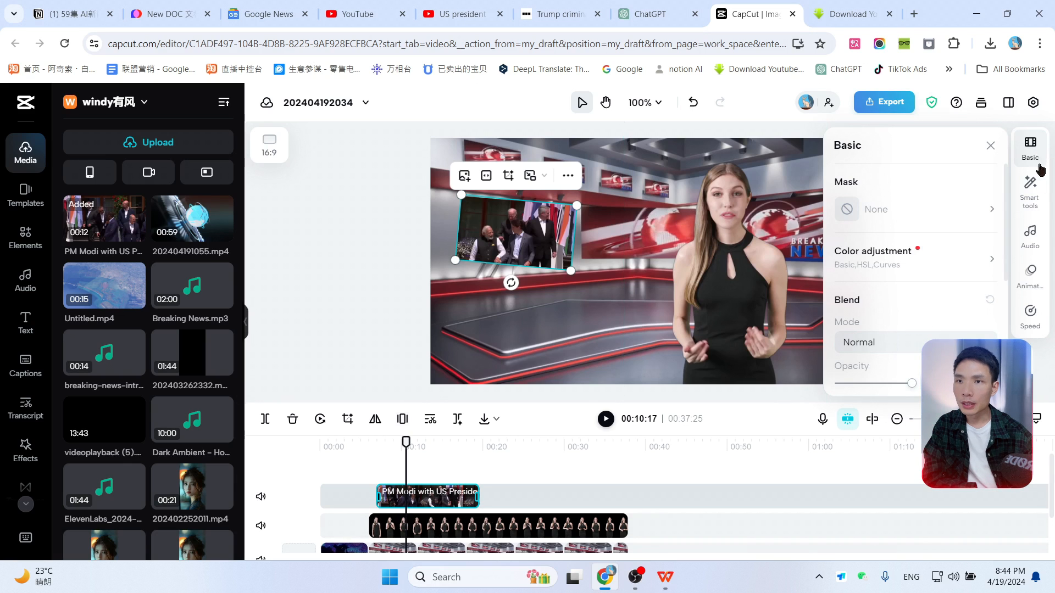
pyautogui.click(1030, 235)
pyautogui.moveTo(888, 237); pyautogui.dragTo(830, 233)
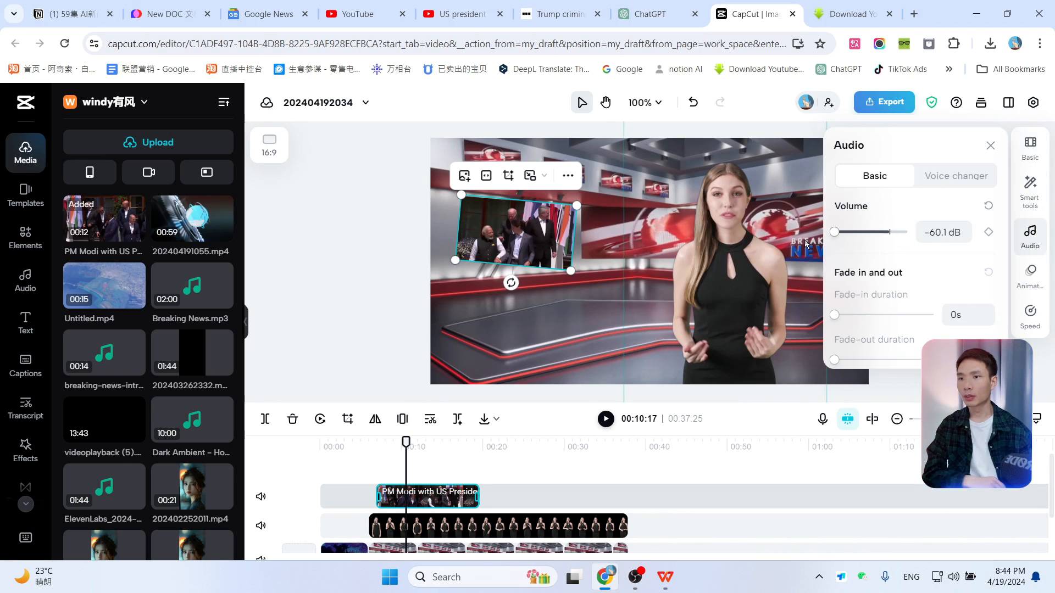
pyautogui.click(606, 419)
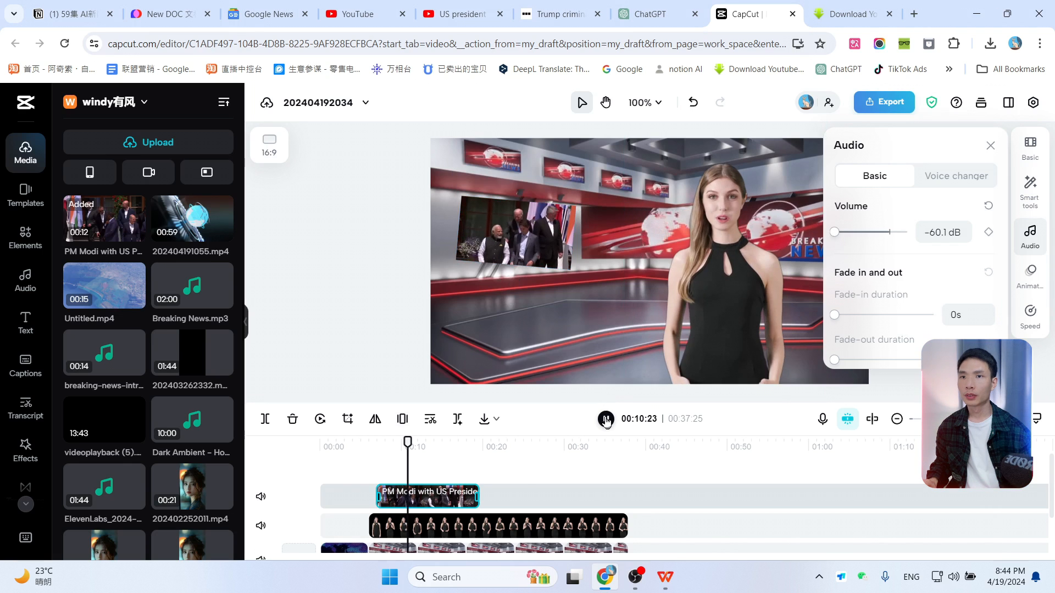
pyautogui.click(990, 146)
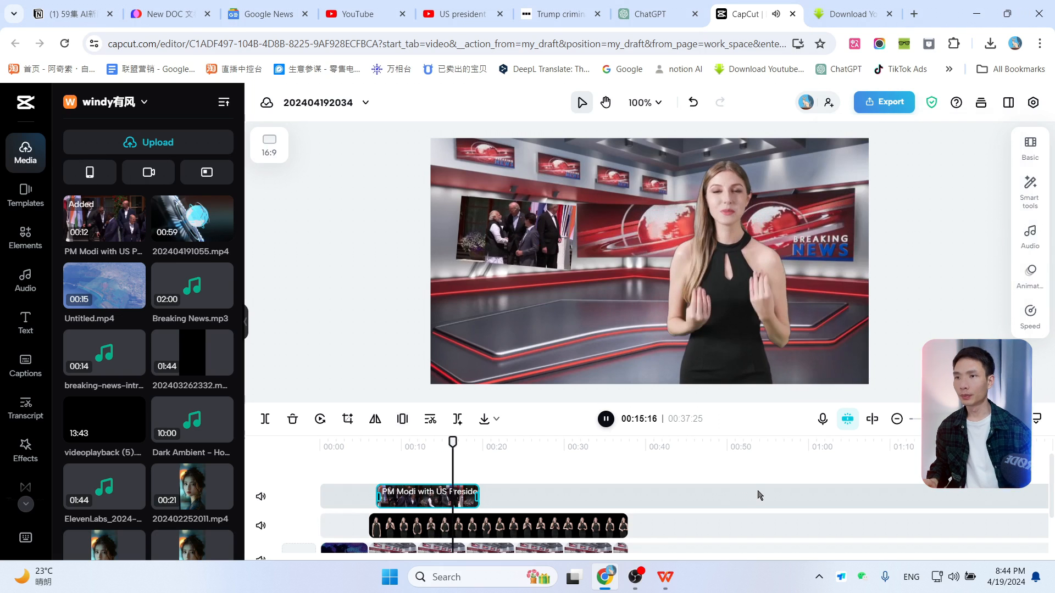
pyautogui.press('space')
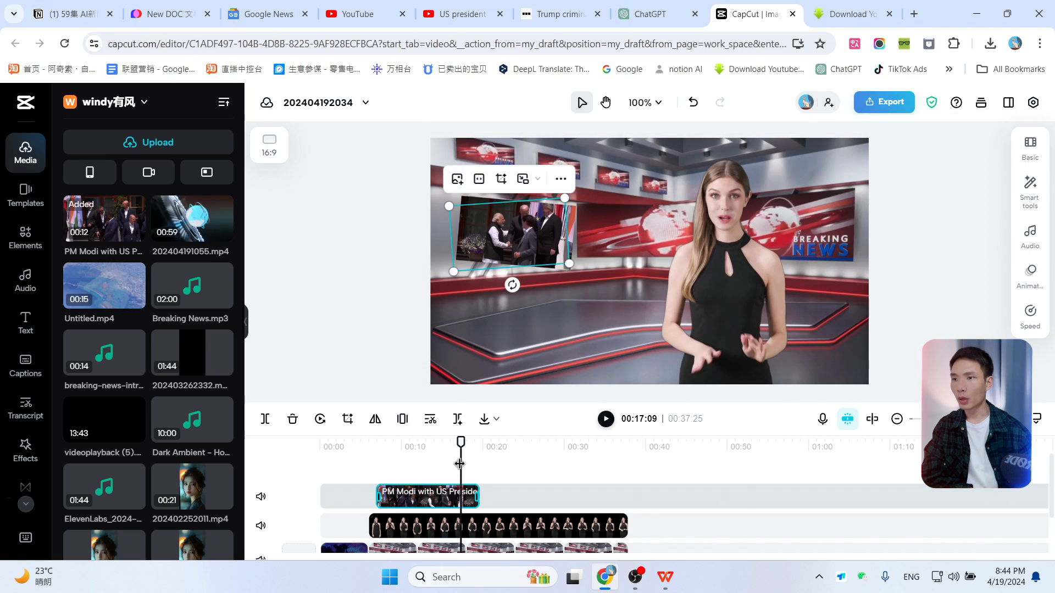
# Step: Delete the PM Modi clip from the timeline
pyautogui.moveTo(462, 456)
pyautogui.mouseDown()
pyautogui.moveTo(448, 454)
pyautogui.moveTo(476, 455)
pyautogui.moveTo(454, 459)
pyautogui.mouseUp()
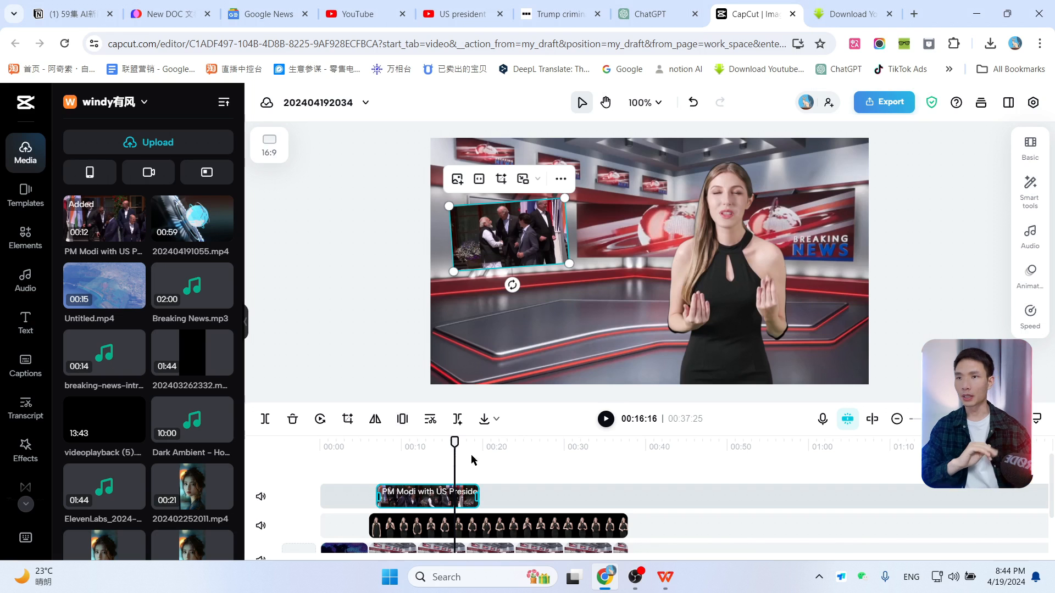
pyautogui.scroll(-1, 701, 506)
pyautogui.scroll(1, 701, 505)
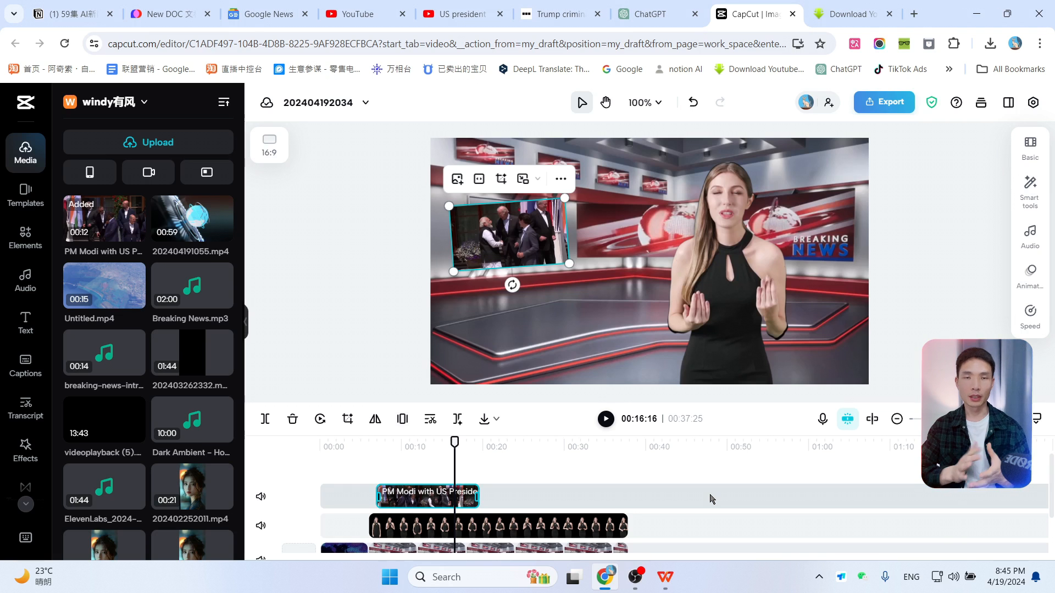
pyautogui.press('Delete')
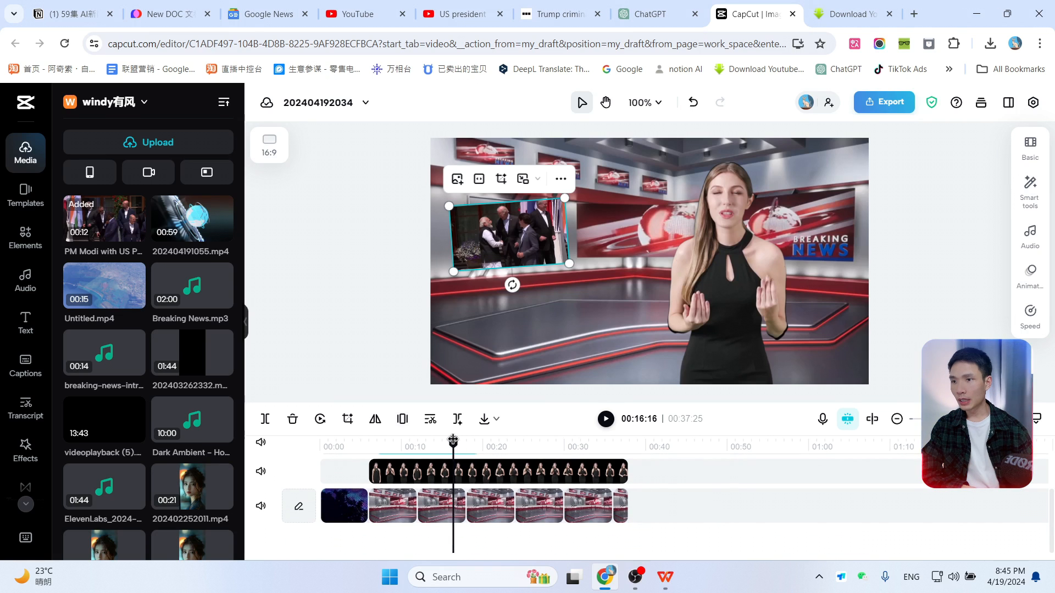
# Step: Play the video from the beginning to preview the intro
pyautogui.moveTo(455, 441); pyautogui.dragTo(311, 464)
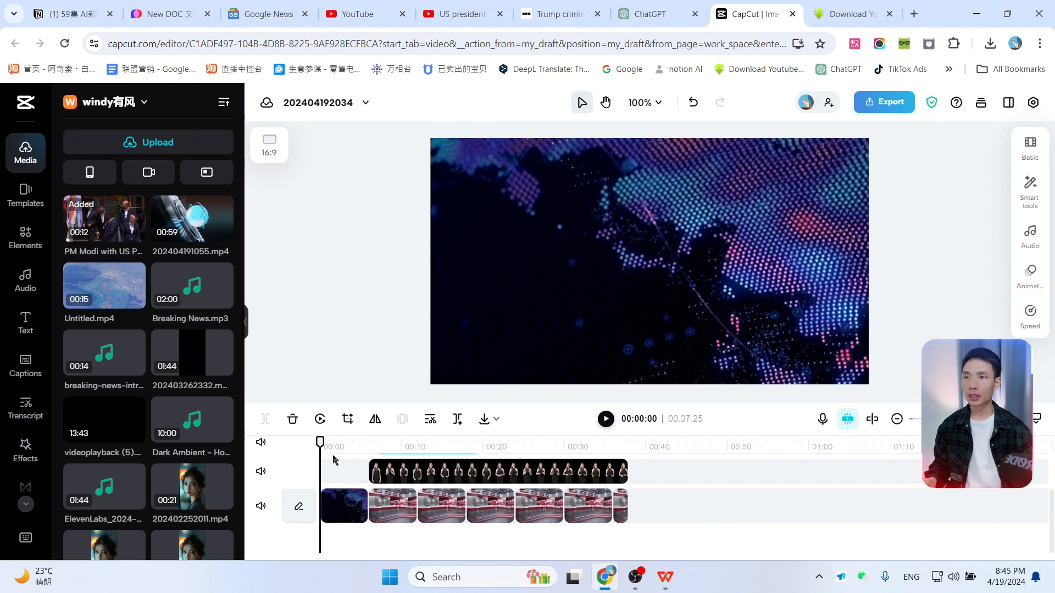
pyautogui.press('space')
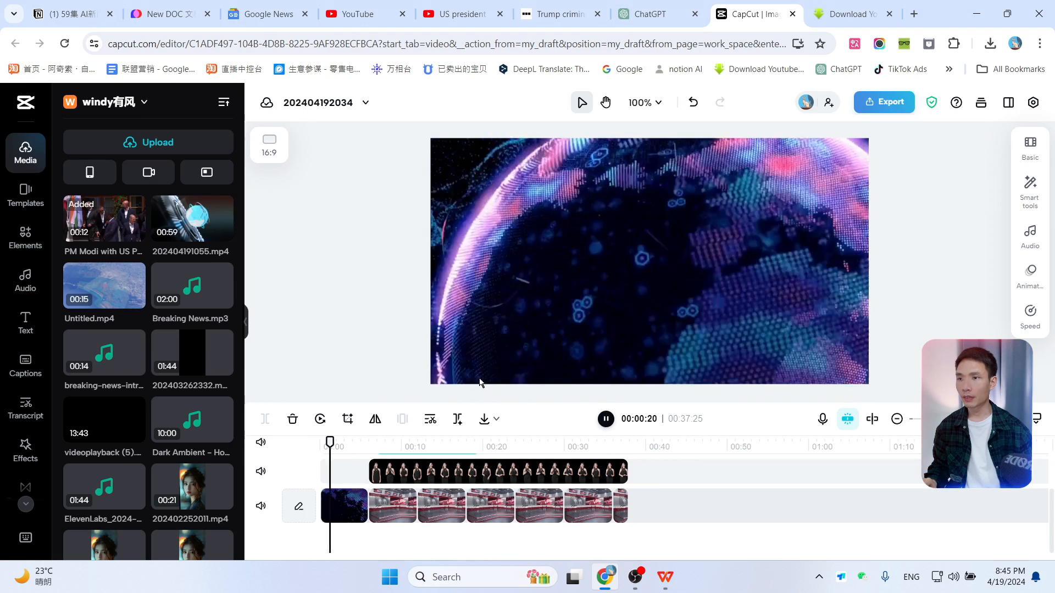
pyautogui.press('space')
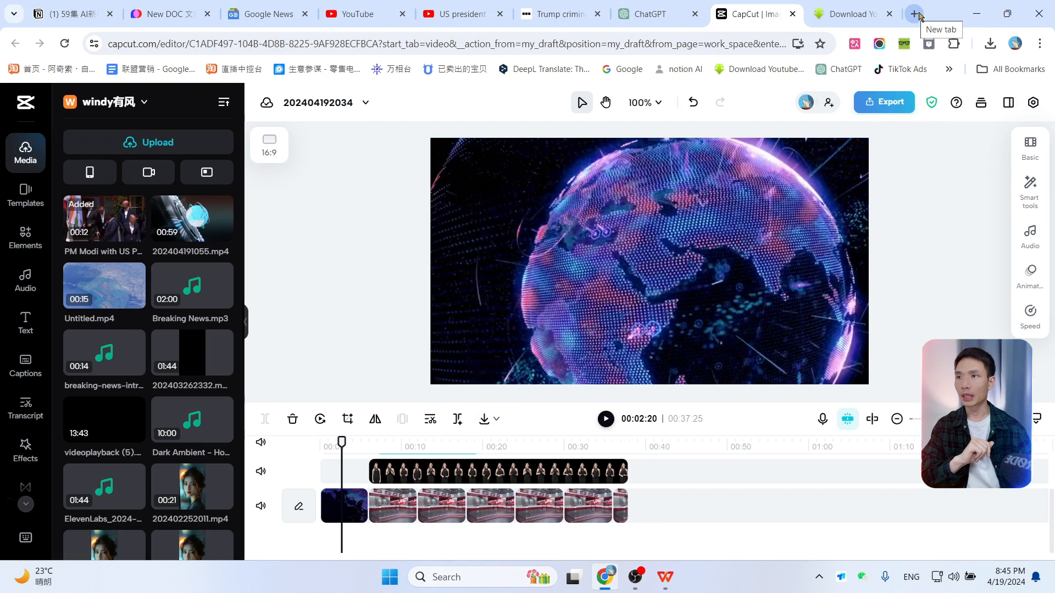
# Step: Open suno.com in the browser tab used for downloading
pyautogui.click(851, 14)
pyautogui.click(711, 41)
pyautogui.write('suno.com')
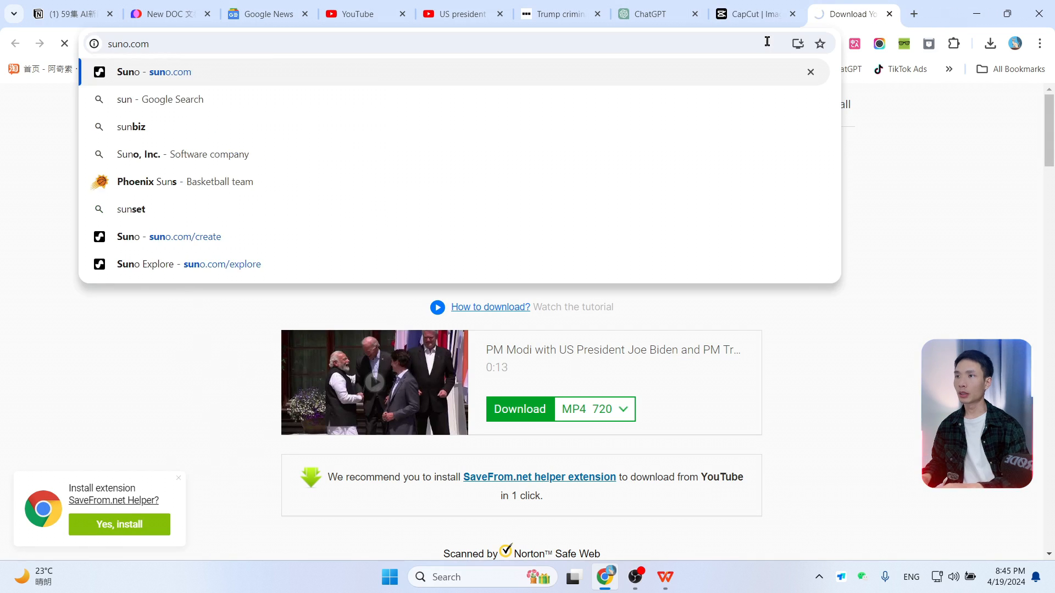
pyautogui.press('Return')
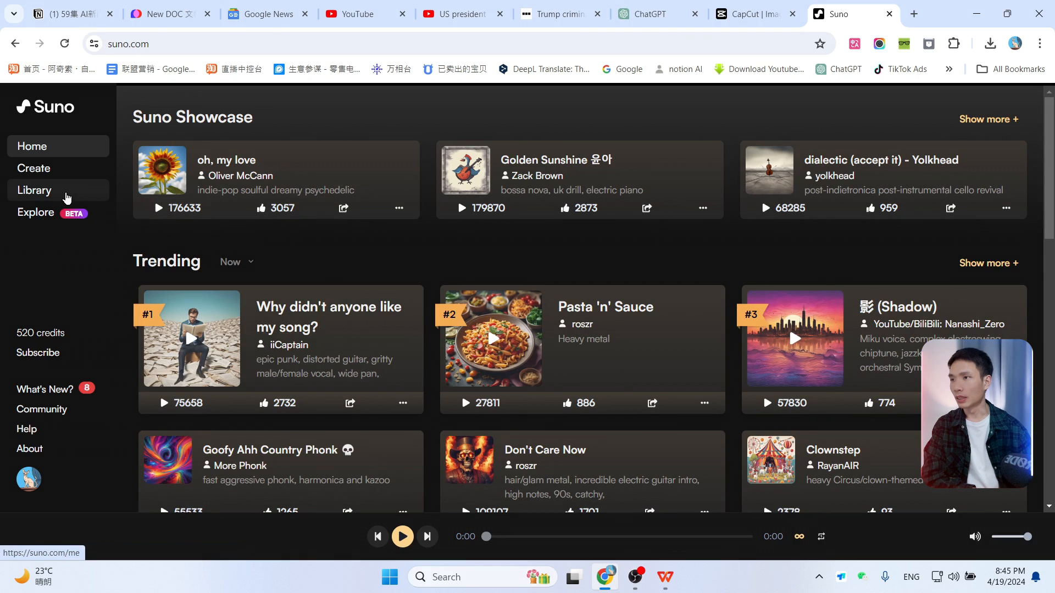
# Step: Generate an instrumental song on Suno with the description "news intro"
pyautogui.click(40, 176)
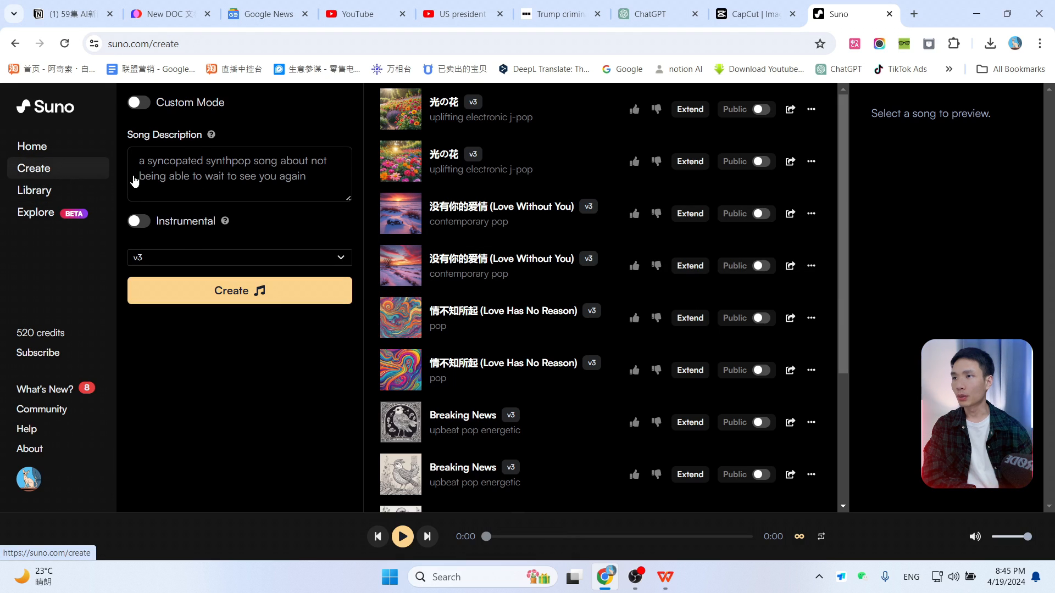
pyautogui.click(202, 177)
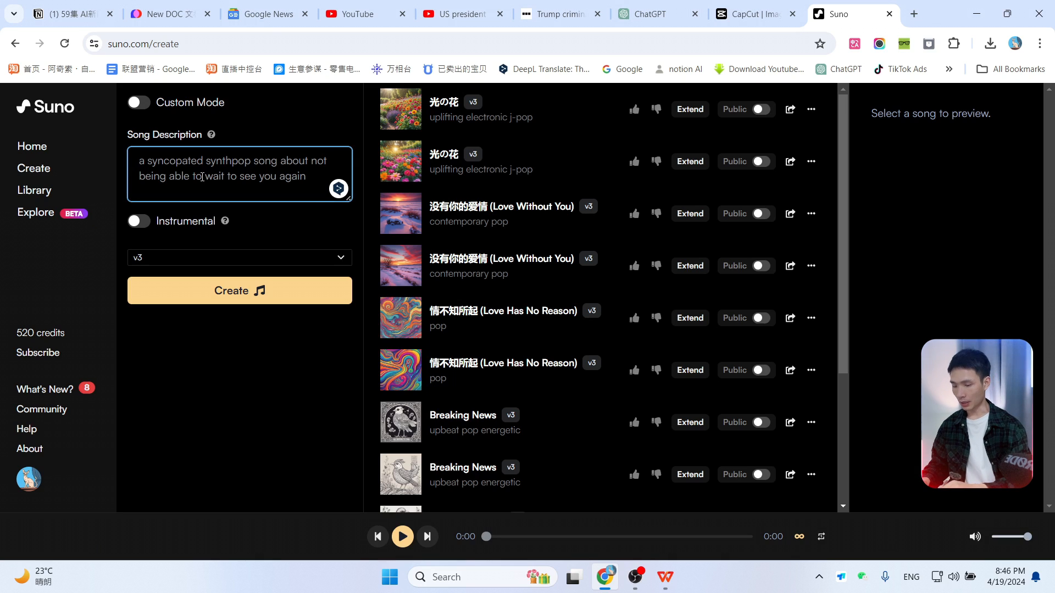
pyautogui.write('news intro')
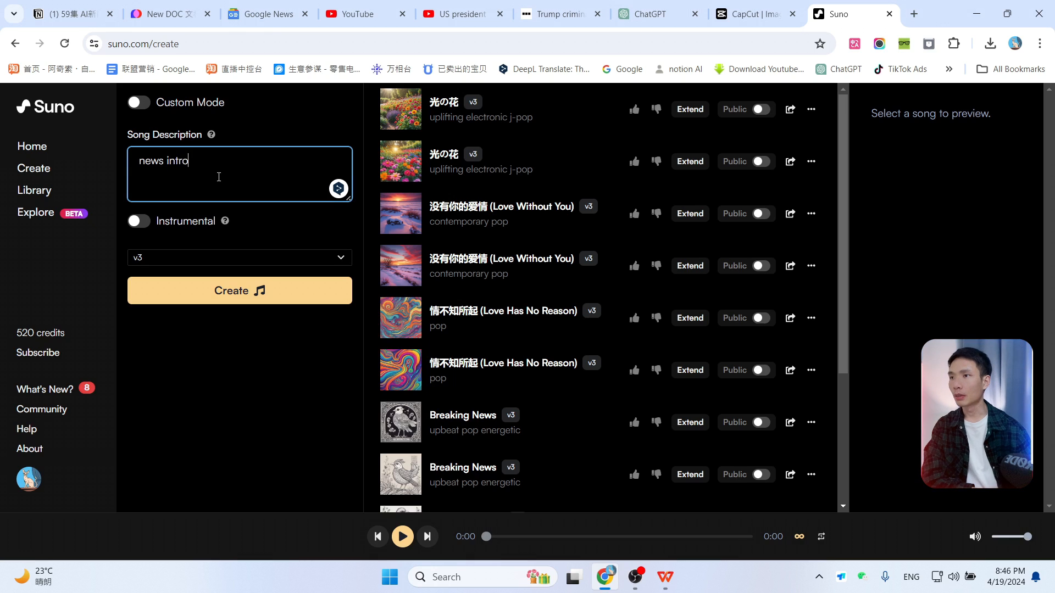
pyautogui.click(142, 228)
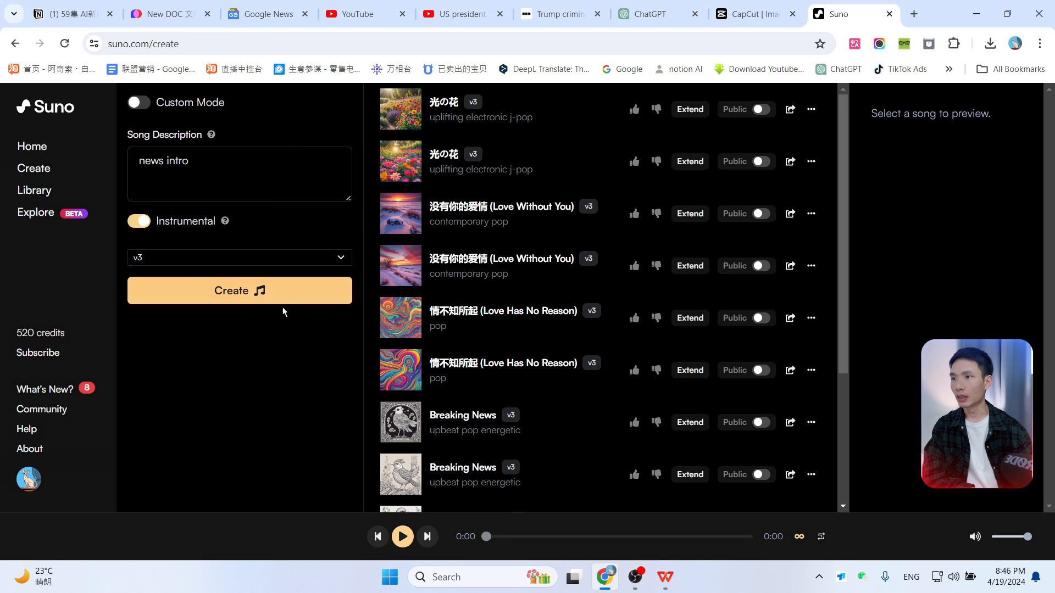
pyautogui.click(233, 298)
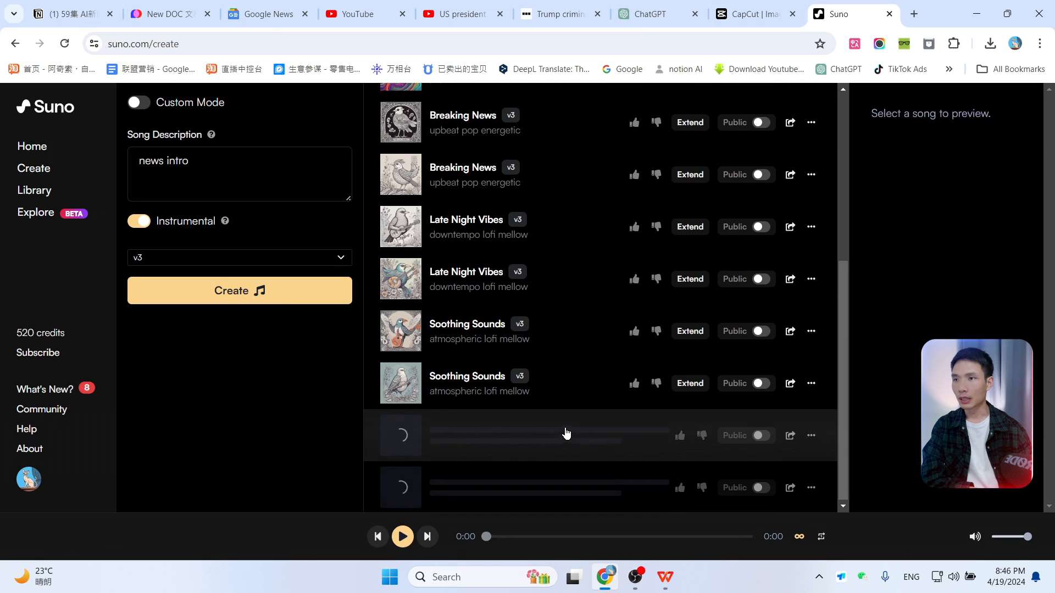
# Step: Play the Breaking News songs in the list to compare them
pyautogui.scroll(1, 565, 433)
pyautogui.click(403, 201)
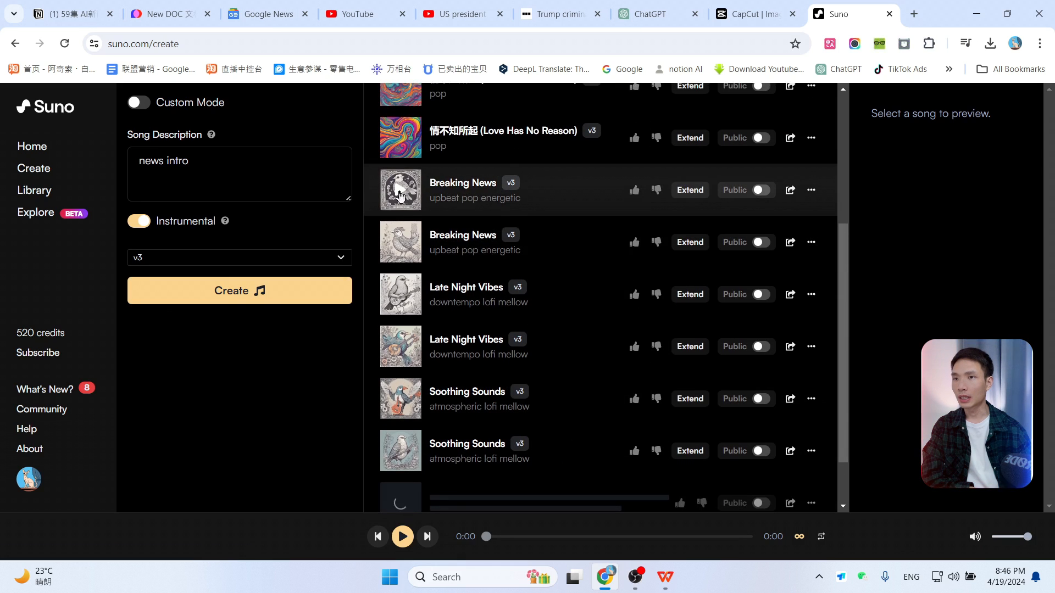
pyautogui.click(404, 248)
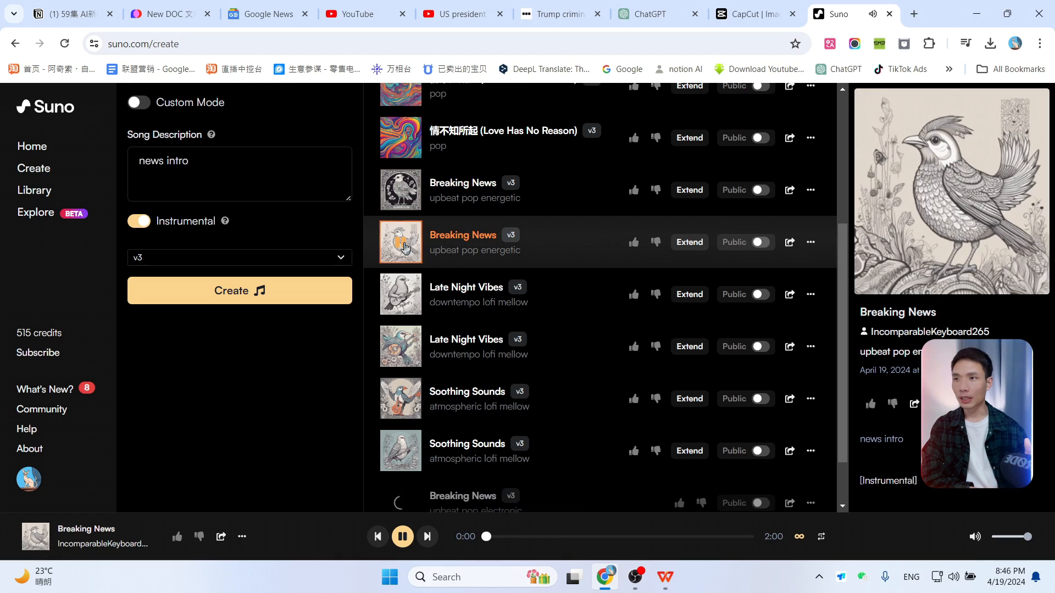
pyautogui.click(405, 248)
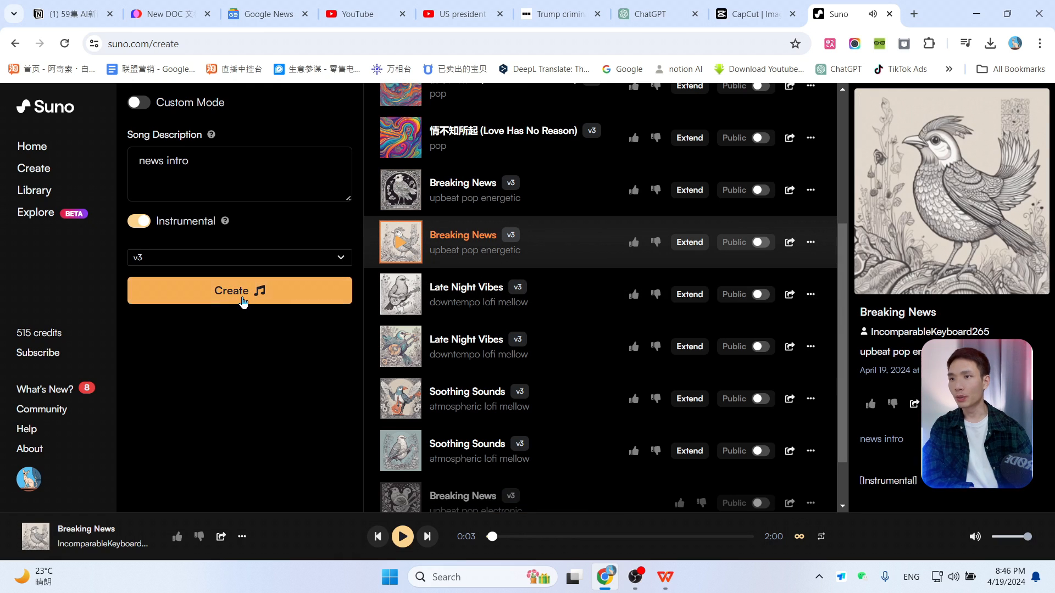
pyautogui.scroll(-1, 570, 358)
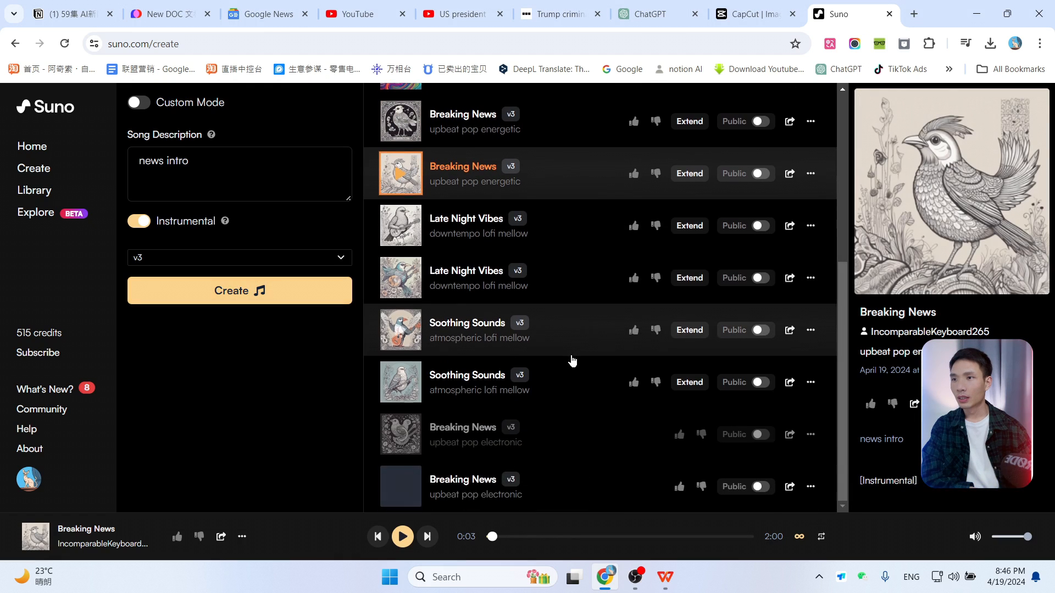
pyautogui.click(400, 488)
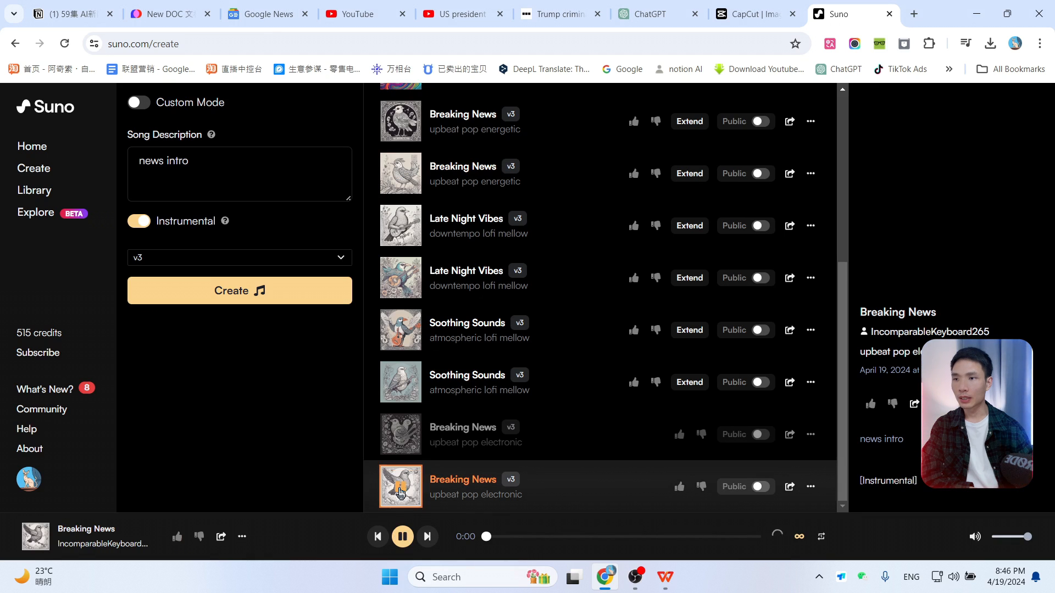
pyautogui.scroll(1, 593, 401)
pyautogui.scroll(-1, 549, 423)
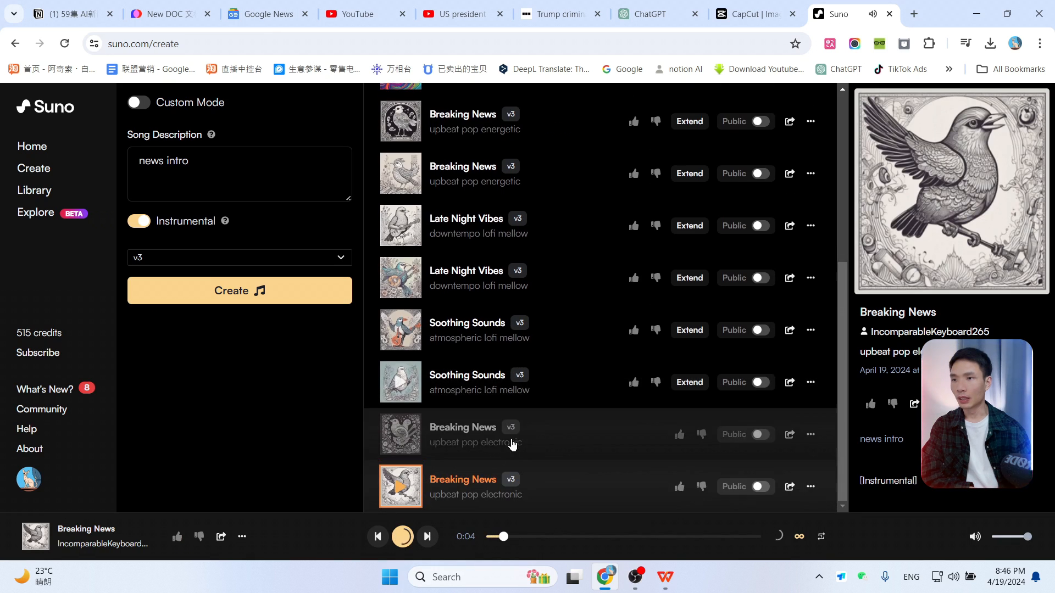
pyautogui.scroll(2, 546, 352)
pyautogui.scroll(-1, 557, 280)
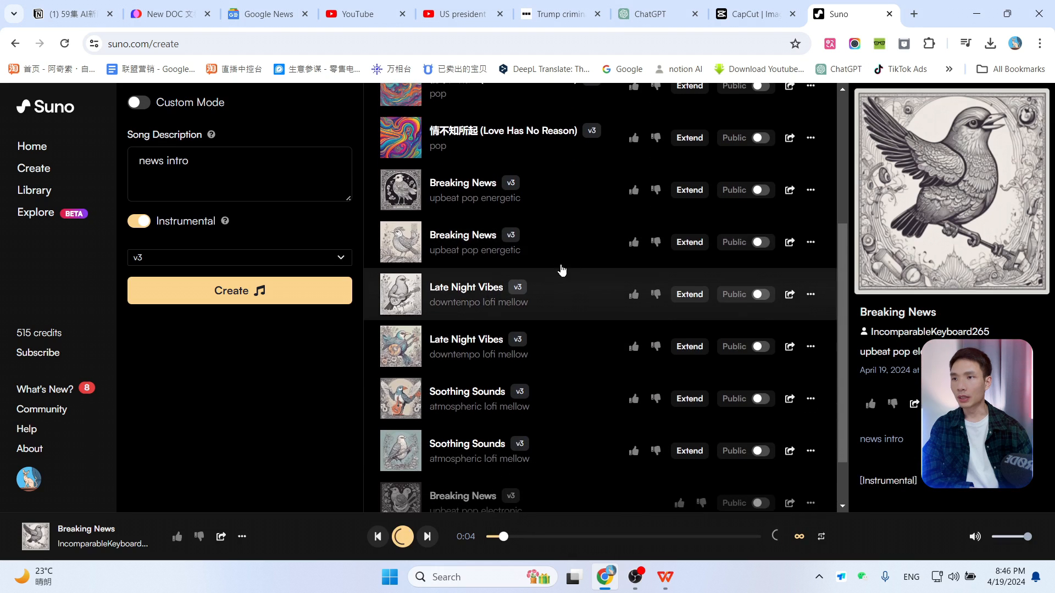
pyautogui.click(811, 189)
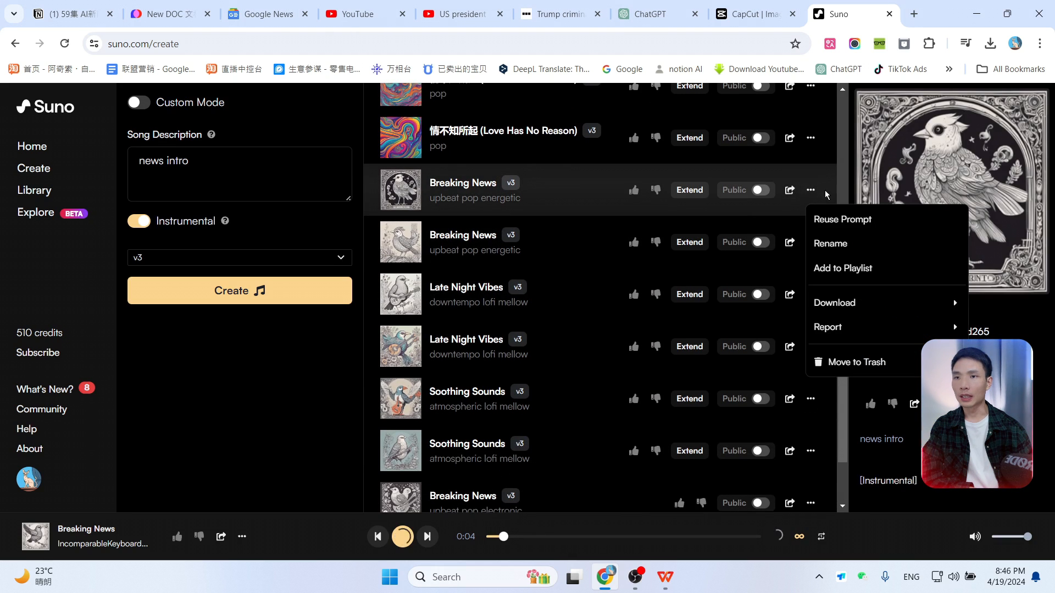
pyautogui.moveTo(835, 309)
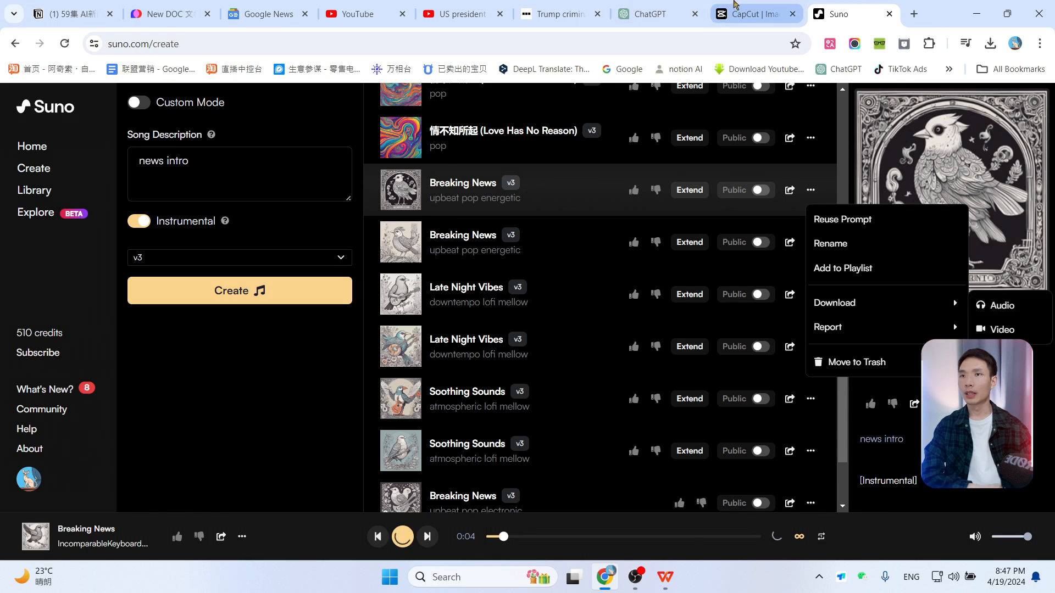
# Step: Add the Breaking News.mp3 track to the timeline and move it to start at the beginning of the video
pyautogui.click(755, 13)
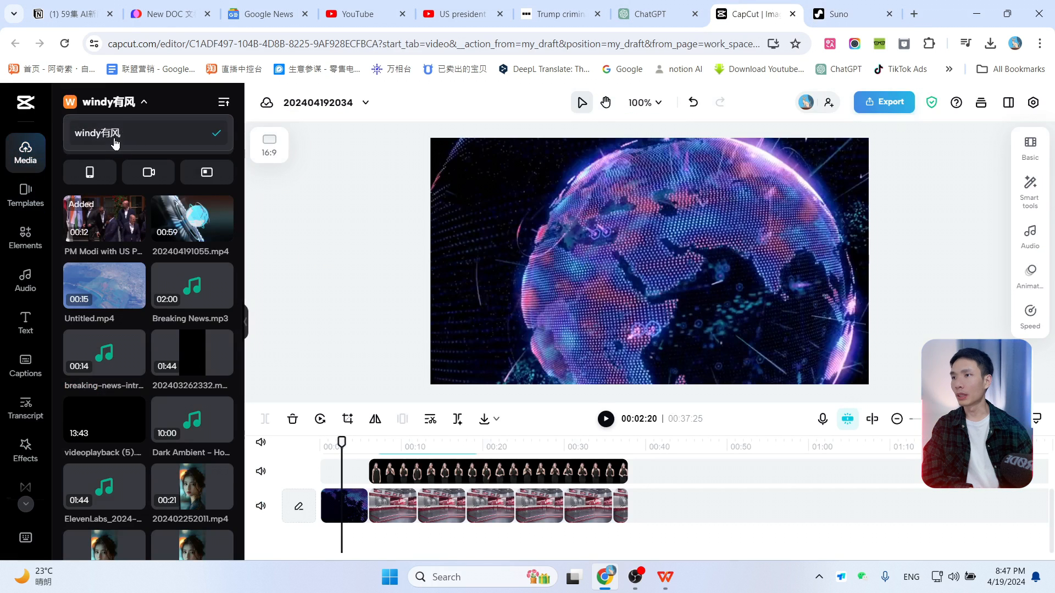
pyautogui.moveTo(176, 146)
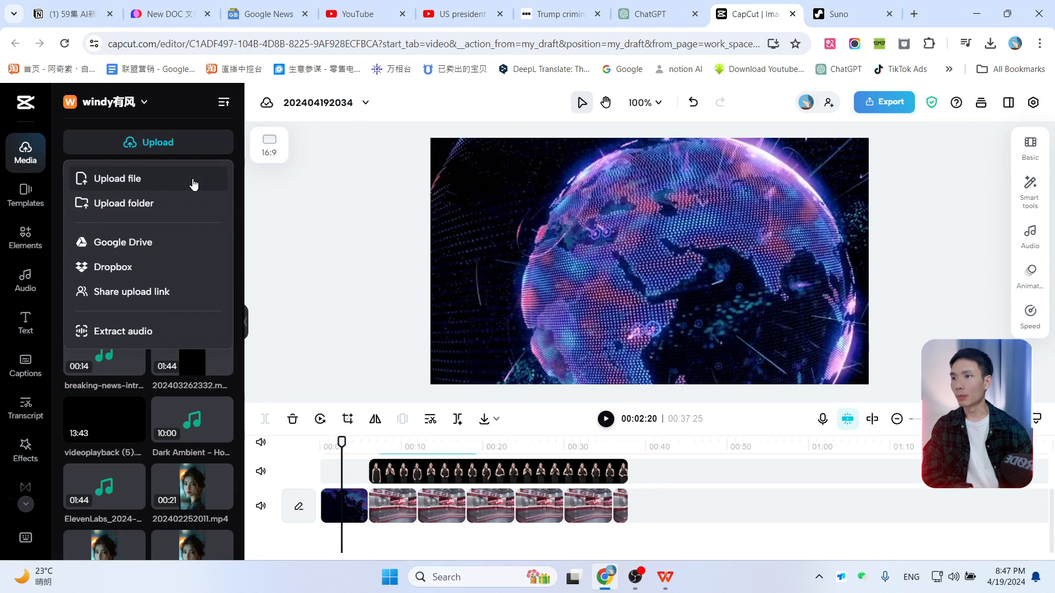
pyautogui.click(127, 179)
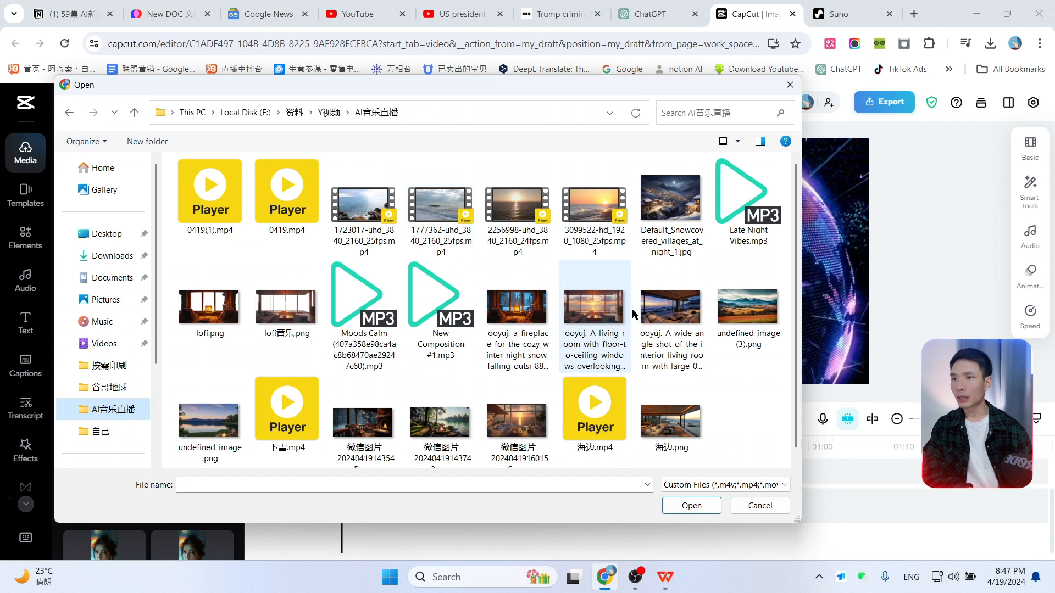
pyautogui.click(760, 505)
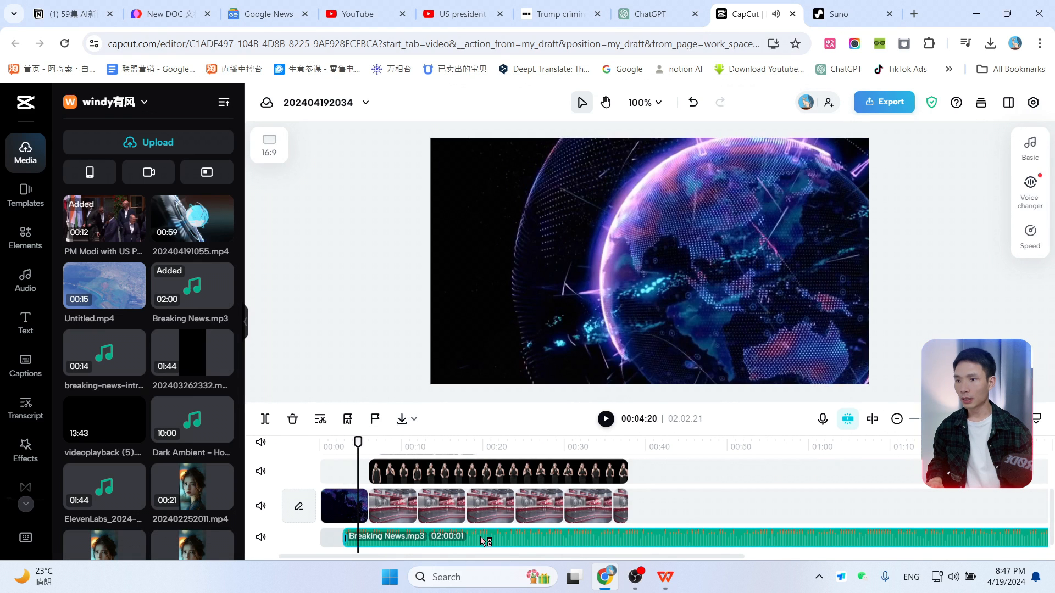
pyautogui.moveTo(487, 542); pyautogui.dragTo(447, 543)
pyautogui.moveTo(360, 445); pyautogui.dragTo(328, 443)
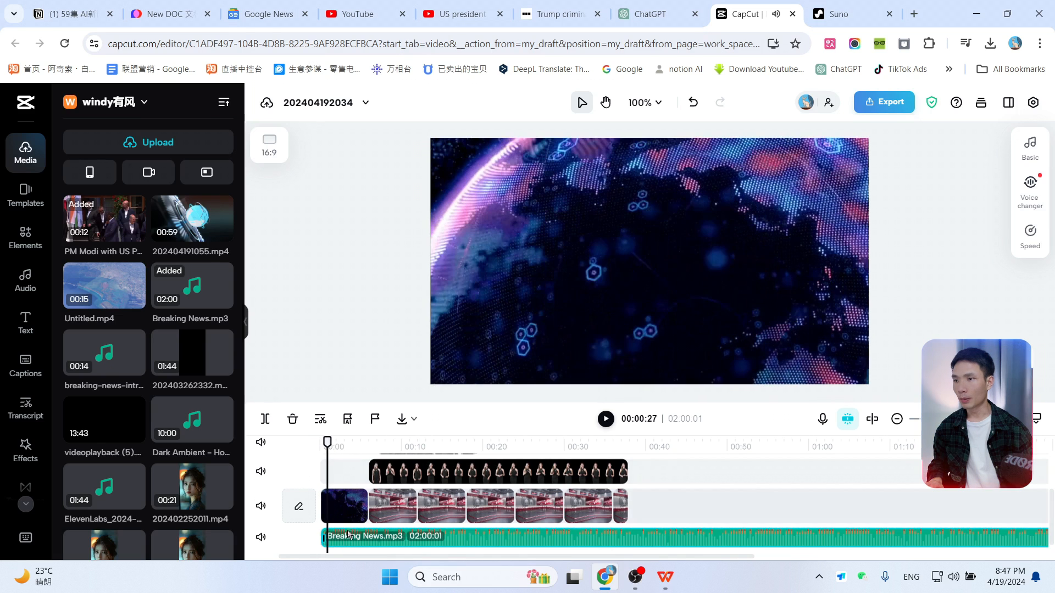
# Step: Trim the Breaking News music track down to a short intro of about 5 seconds by splitting it and deleting the extra parts
pyautogui.click(264, 418)
pyautogui.press('Delete')
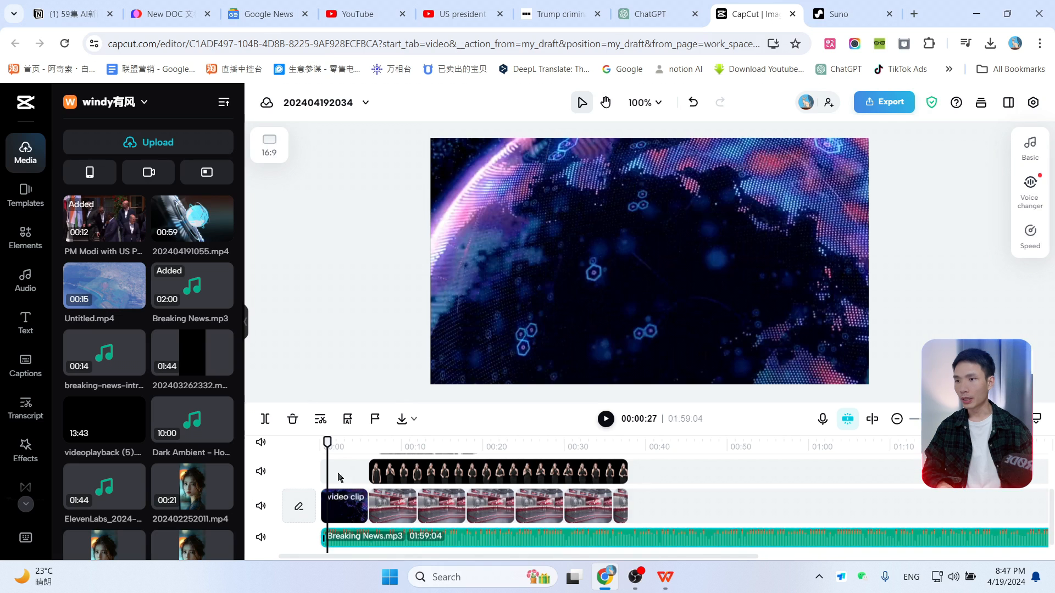
pyautogui.moveTo(327, 443); pyautogui.dragTo(368, 443)
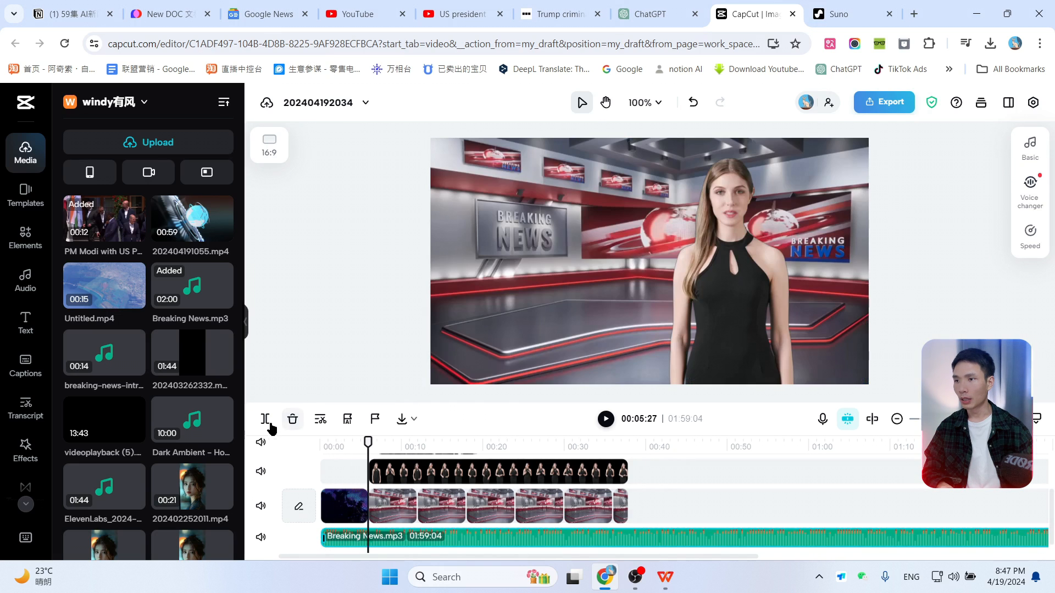
pyautogui.click(264, 418)
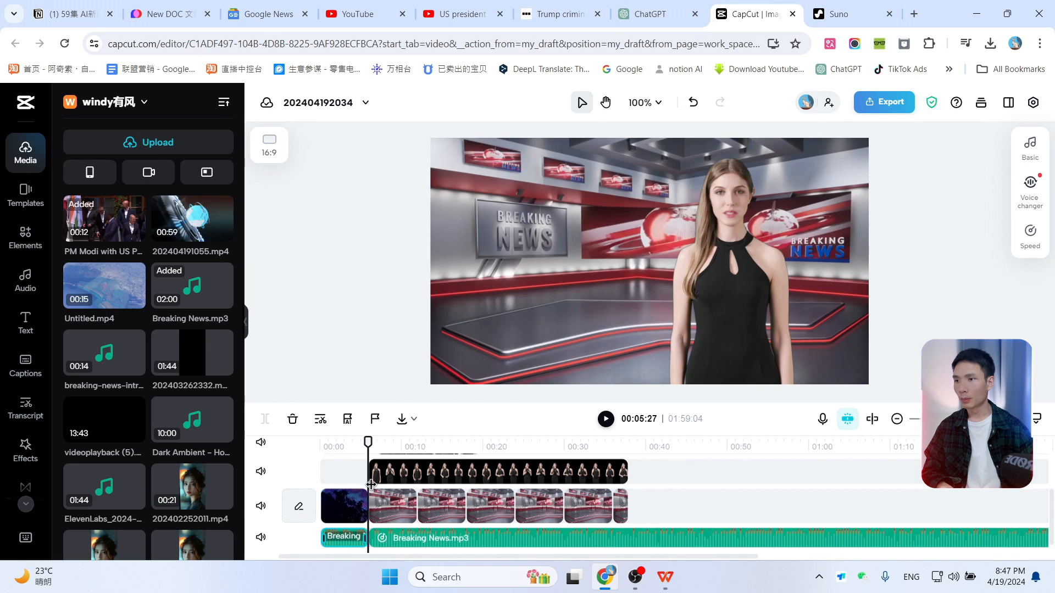
pyautogui.click(440, 544)
pyautogui.press('Delete')
# Step: Select the intro music clip and set its fade-out duration to 1.5 s
pyautogui.click(348, 445)
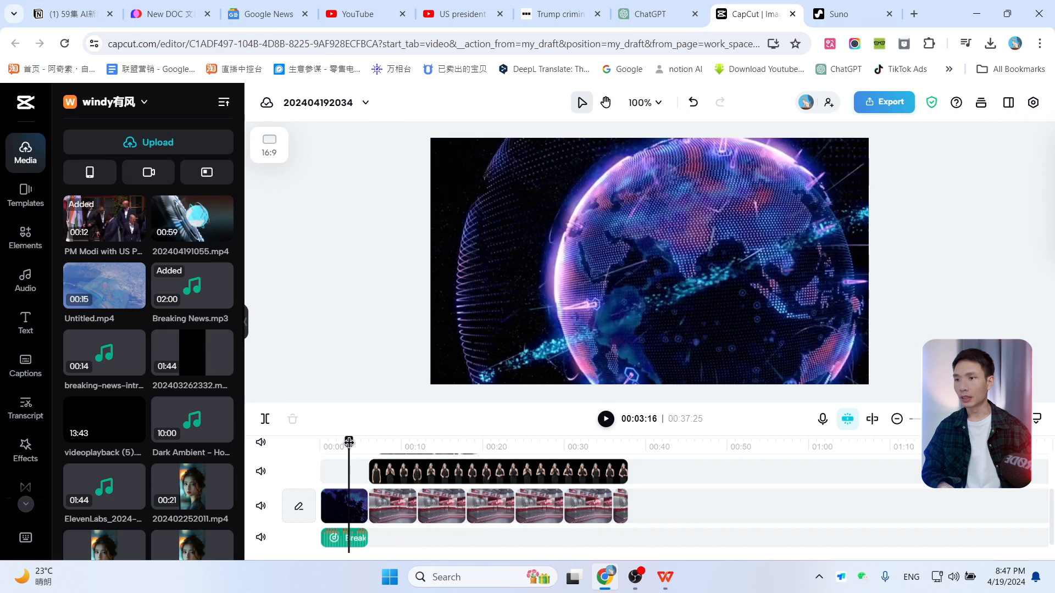
pyautogui.click(342, 546)
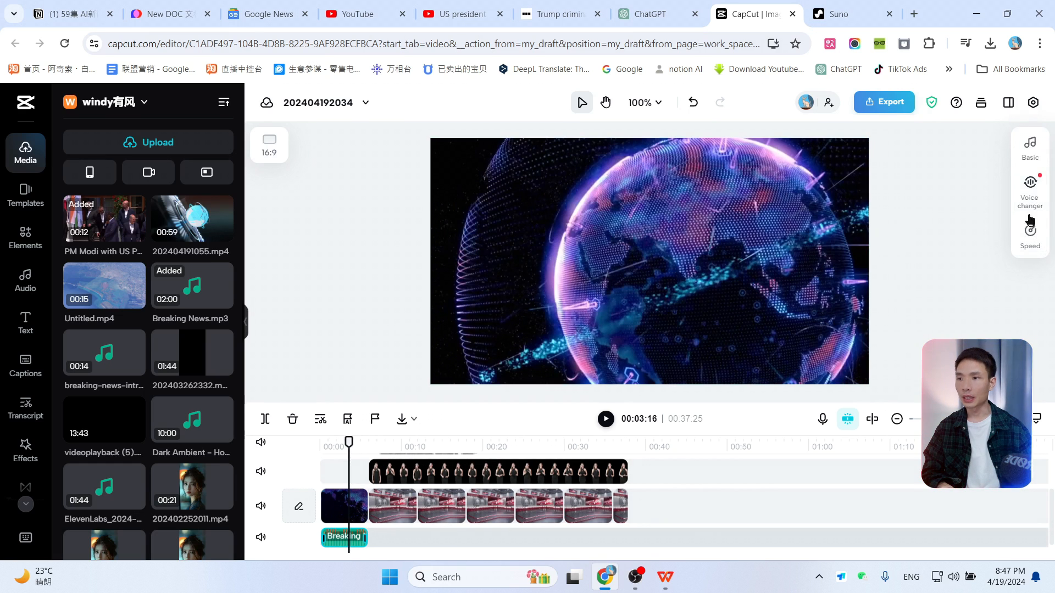
pyautogui.click(1030, 154)
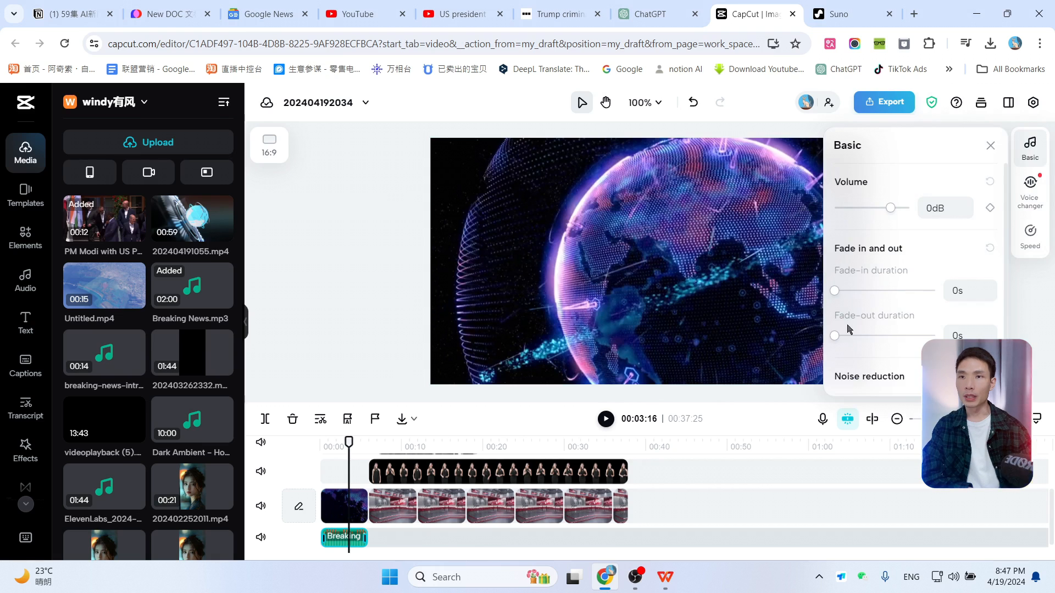
pyautogui.moveTo(835, 340); pyautogui.dragTo(864, 342)
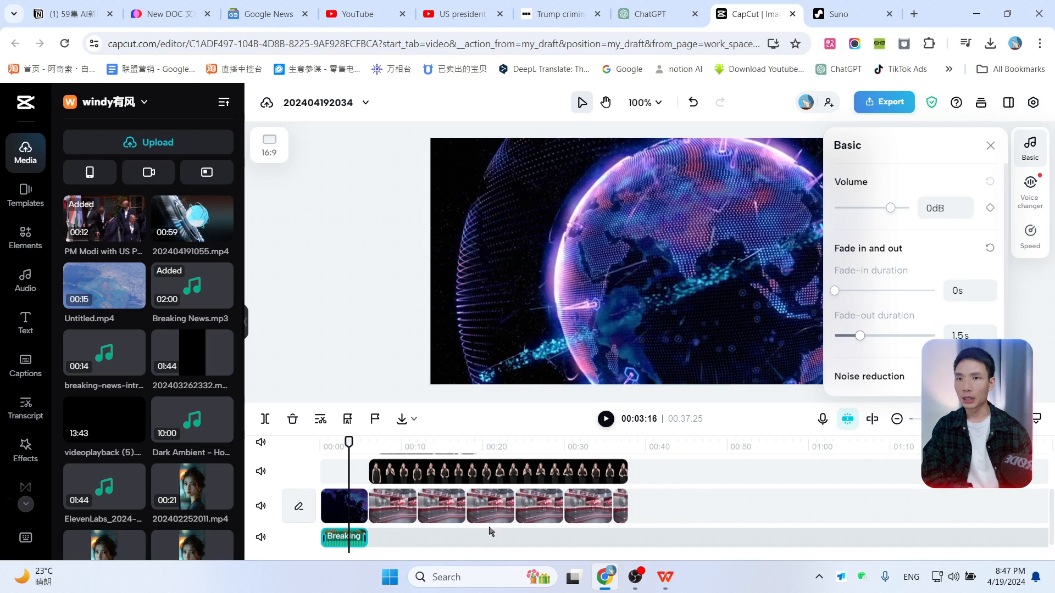
# Step: Preview the video in full screen from the beginning to check the intro music
pyautogui.moveTo(348, 443); pyautogui.dragTo(297, 447)
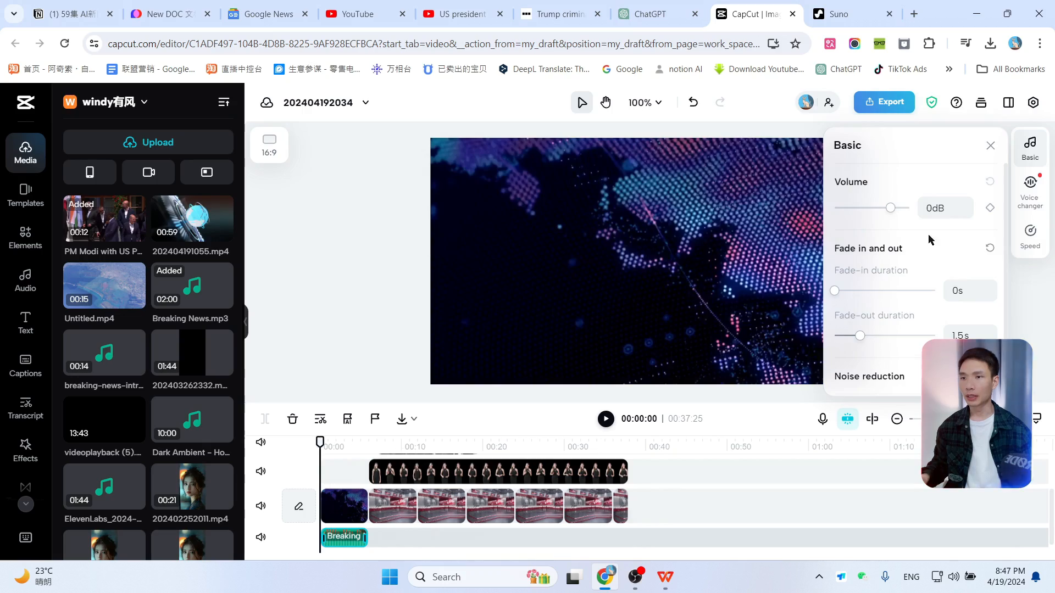
pyautogui.click(1014, 418)
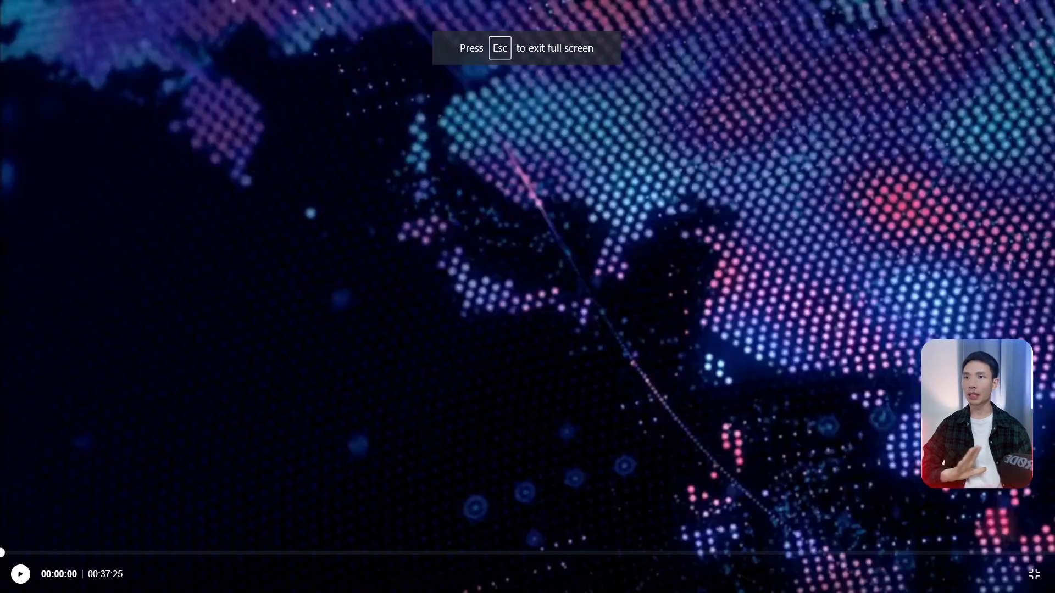
pyautogui.press('space')
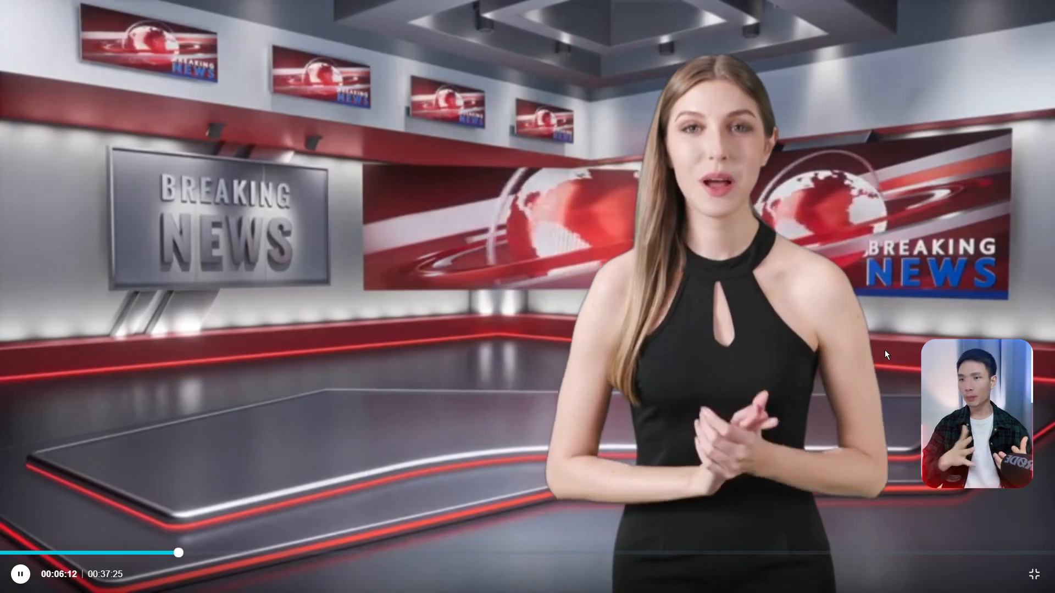
pyautogui.press('Escape')
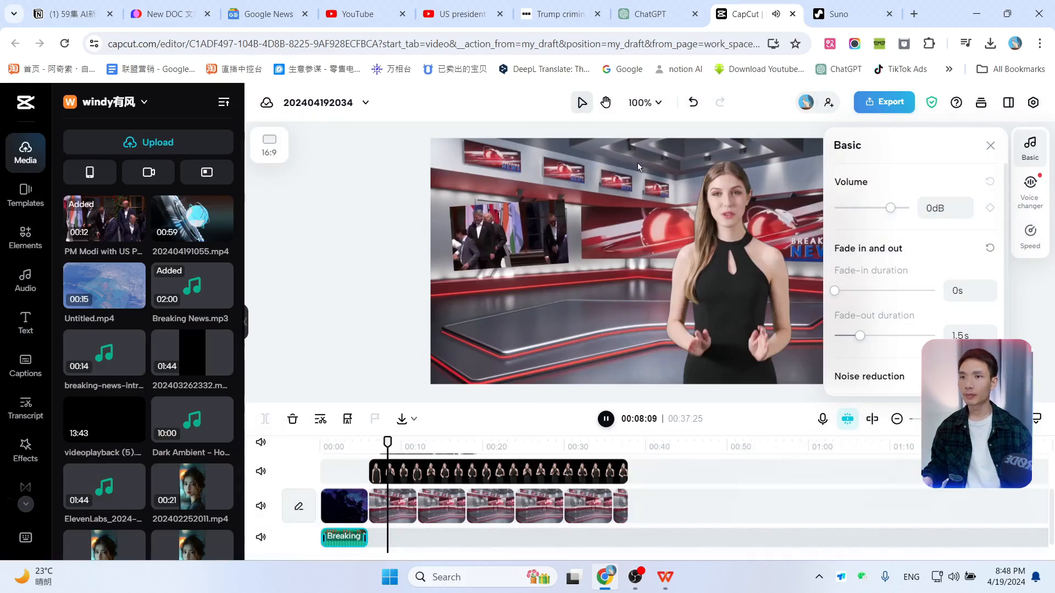
pyautogui.click(606, 419)
pyautogui.click(991, 145)
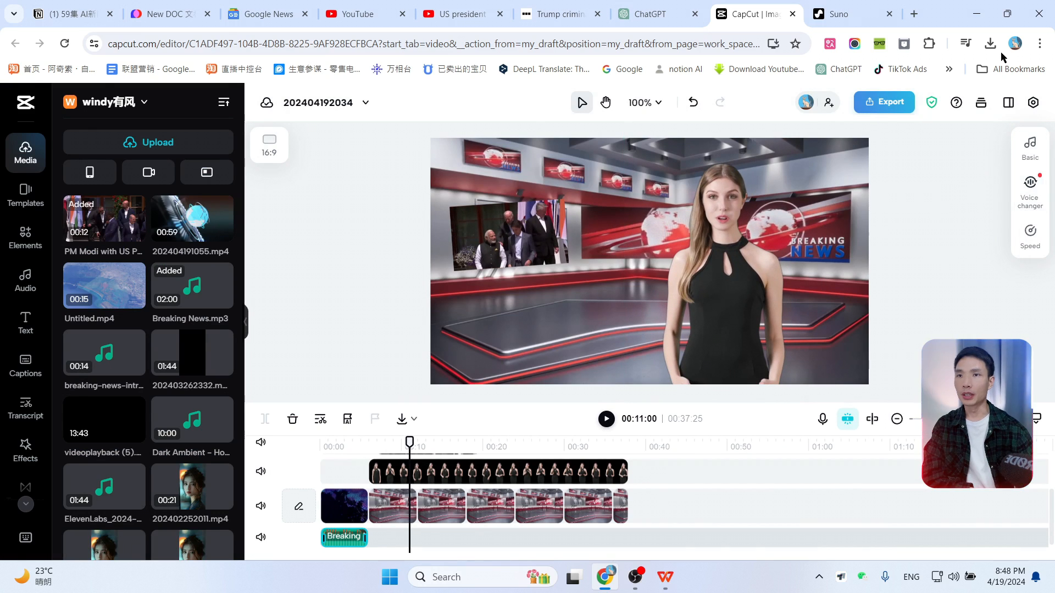
# Step: Export and download the video at 1080p, 30fps, MP4
pyautogui.click(889, 104)
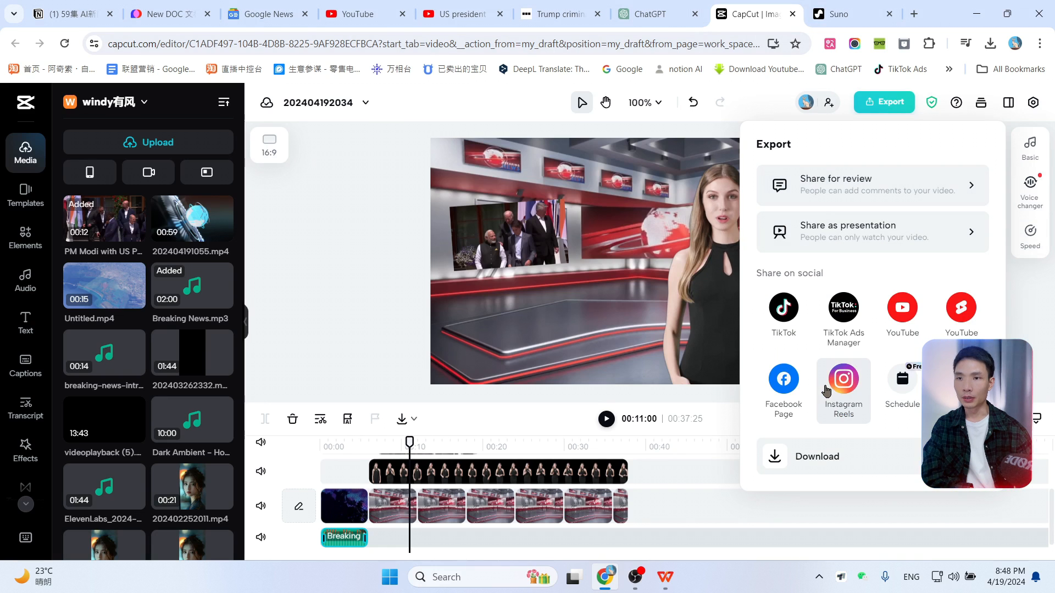
pyautogui.click(831, 464)
pyautogui.click(856, 306)
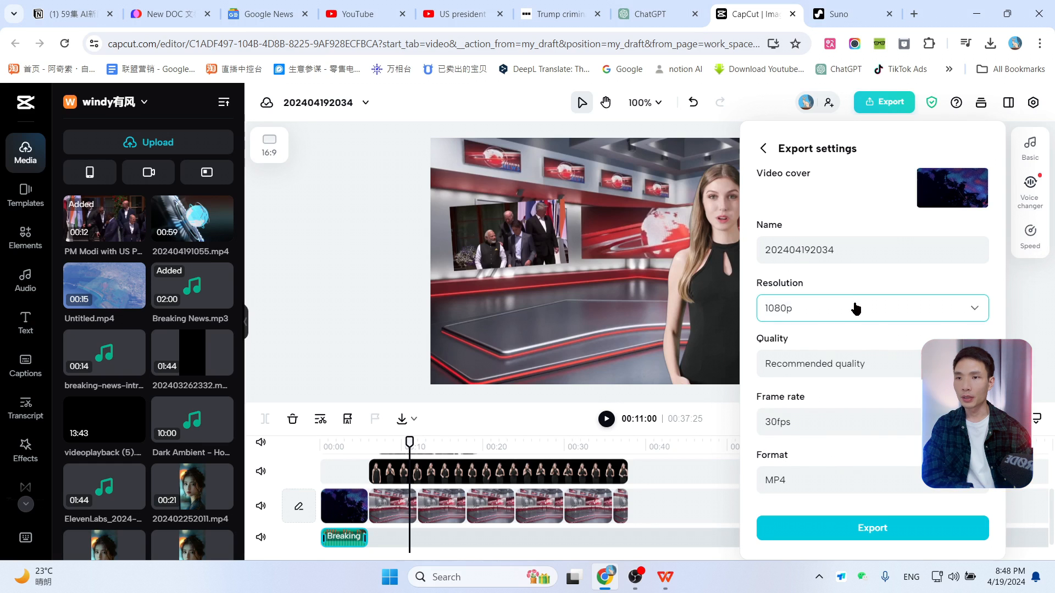
pyautogui.click(878, 223)
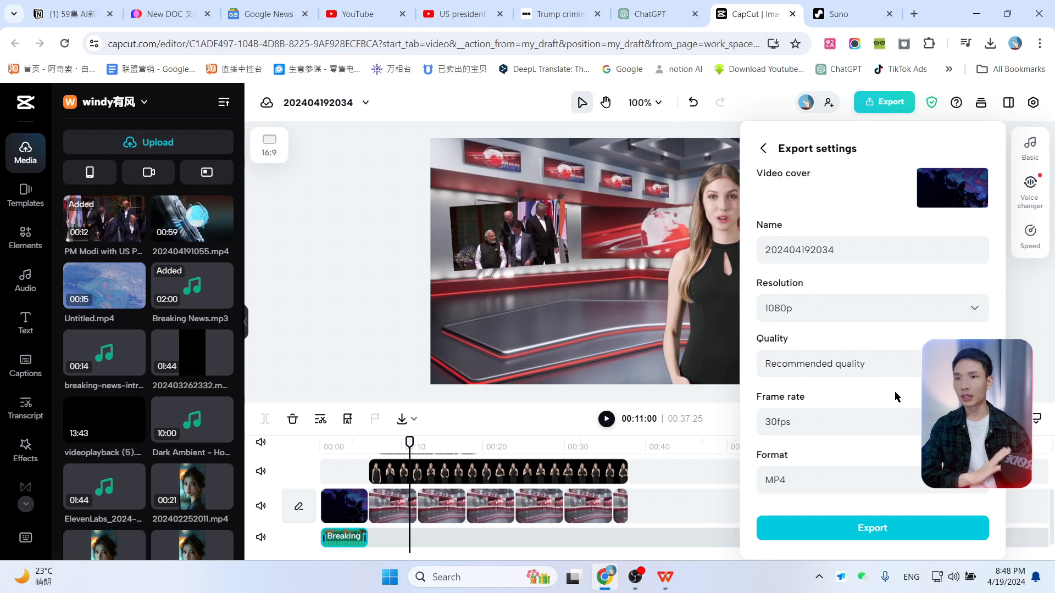
pyautogui.click(830, 312)
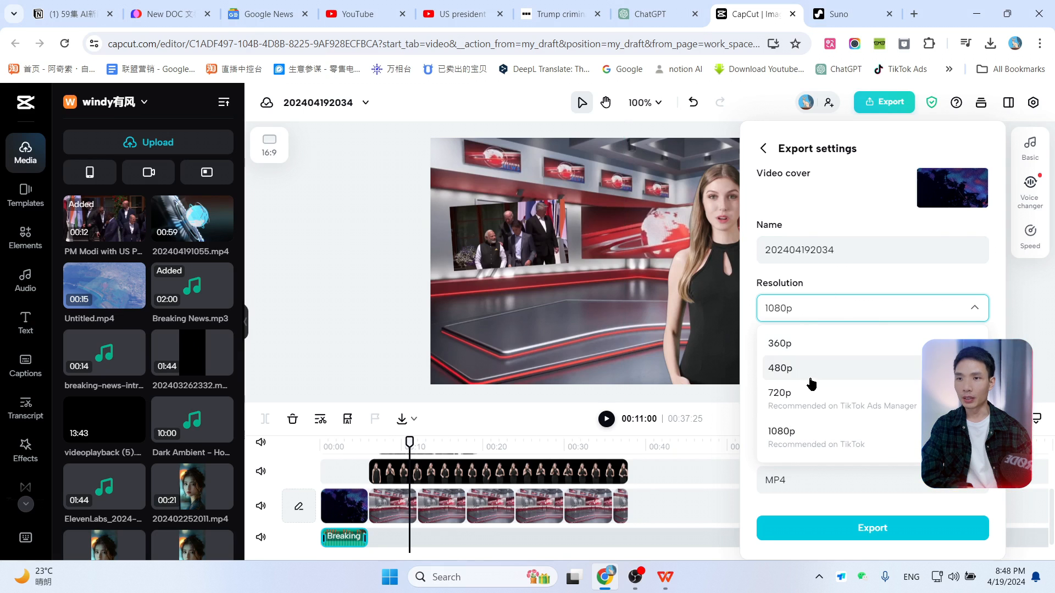
pyautogui.click(852, 200)
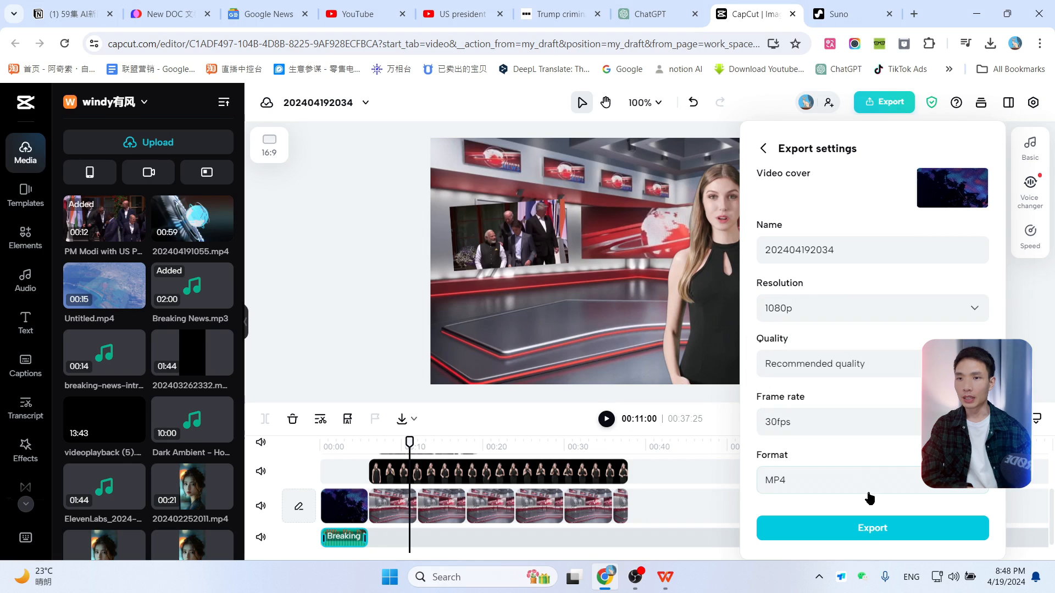
pyautogui.click(874, 528)
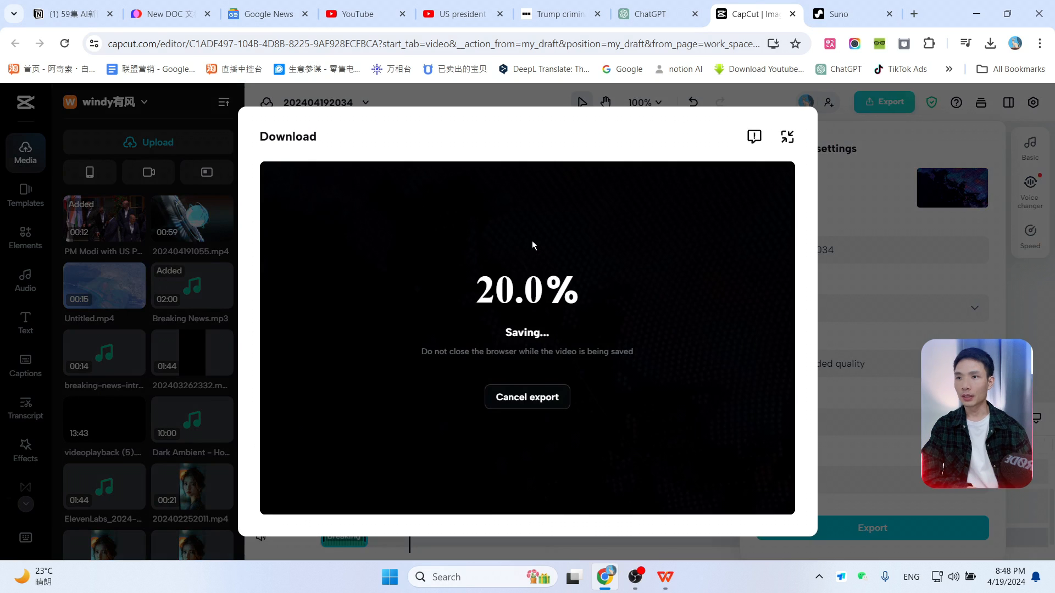